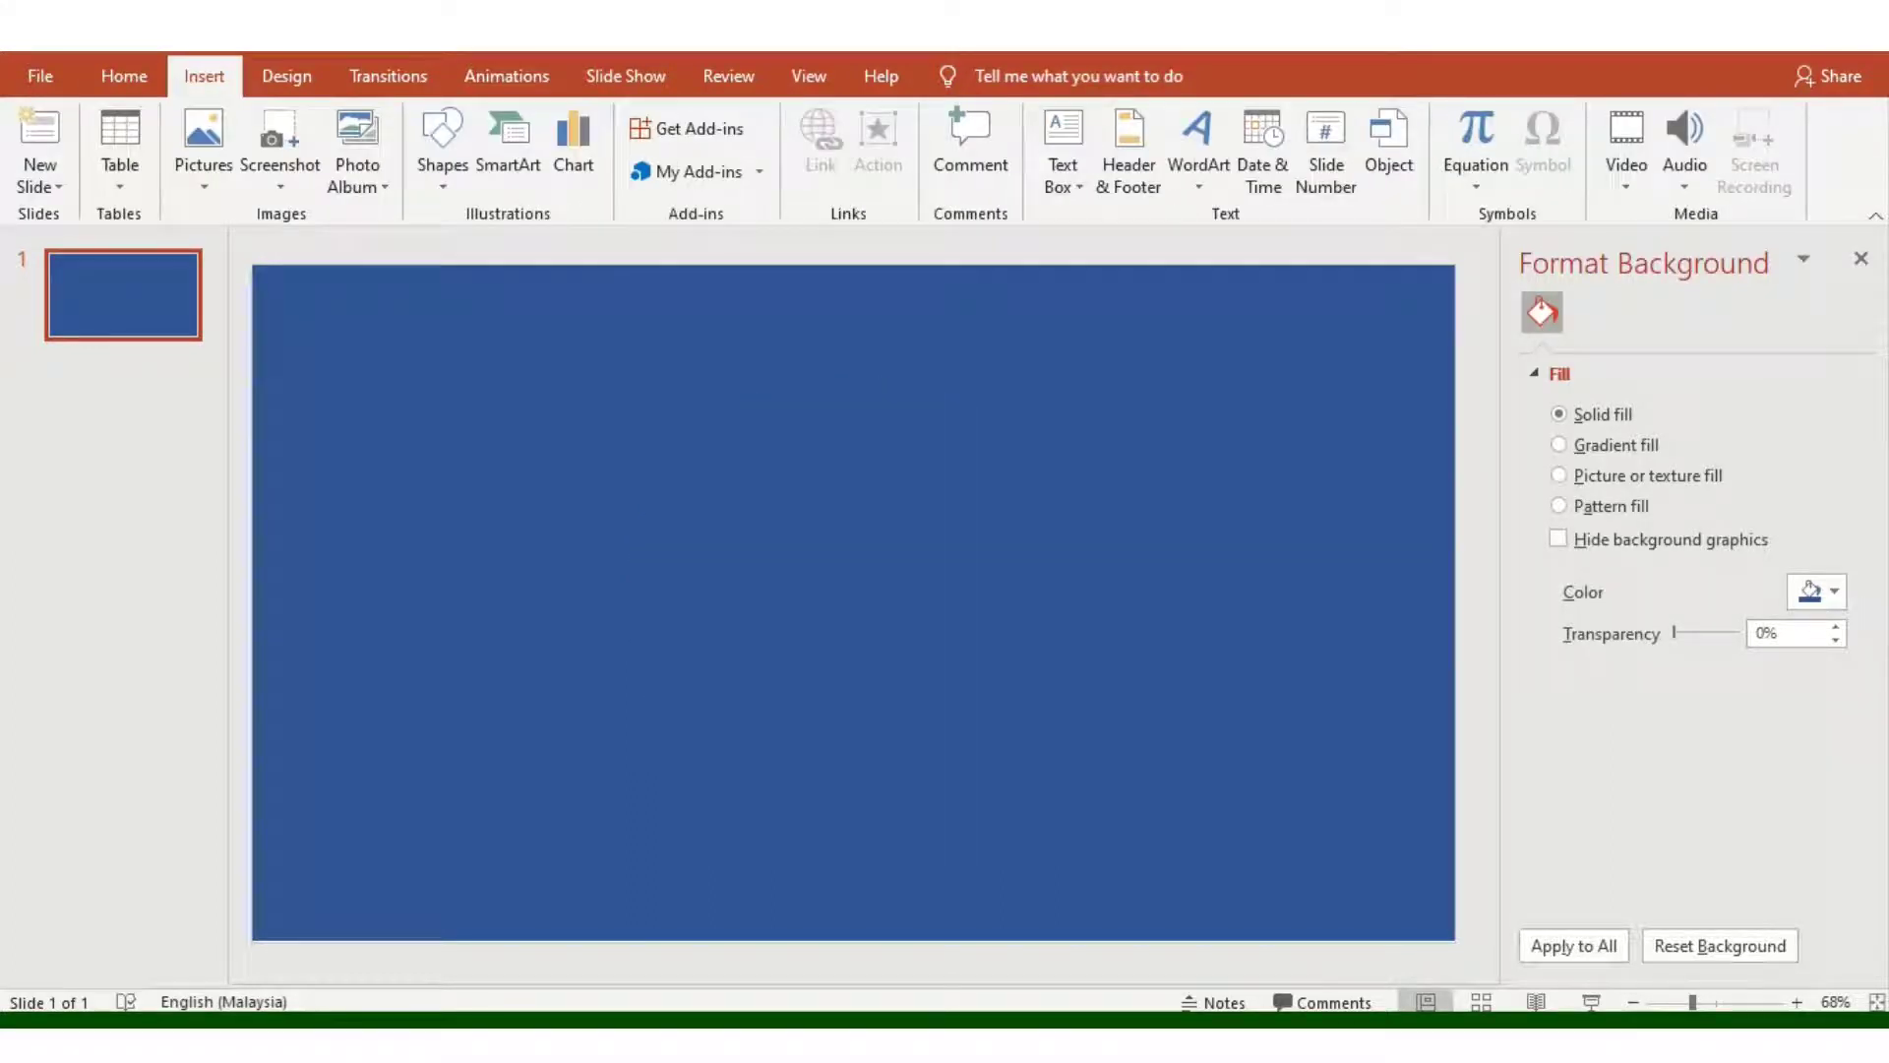
Step: Insert a Pie > Doughnut chart onto the blue slide
left_click(572, 147)
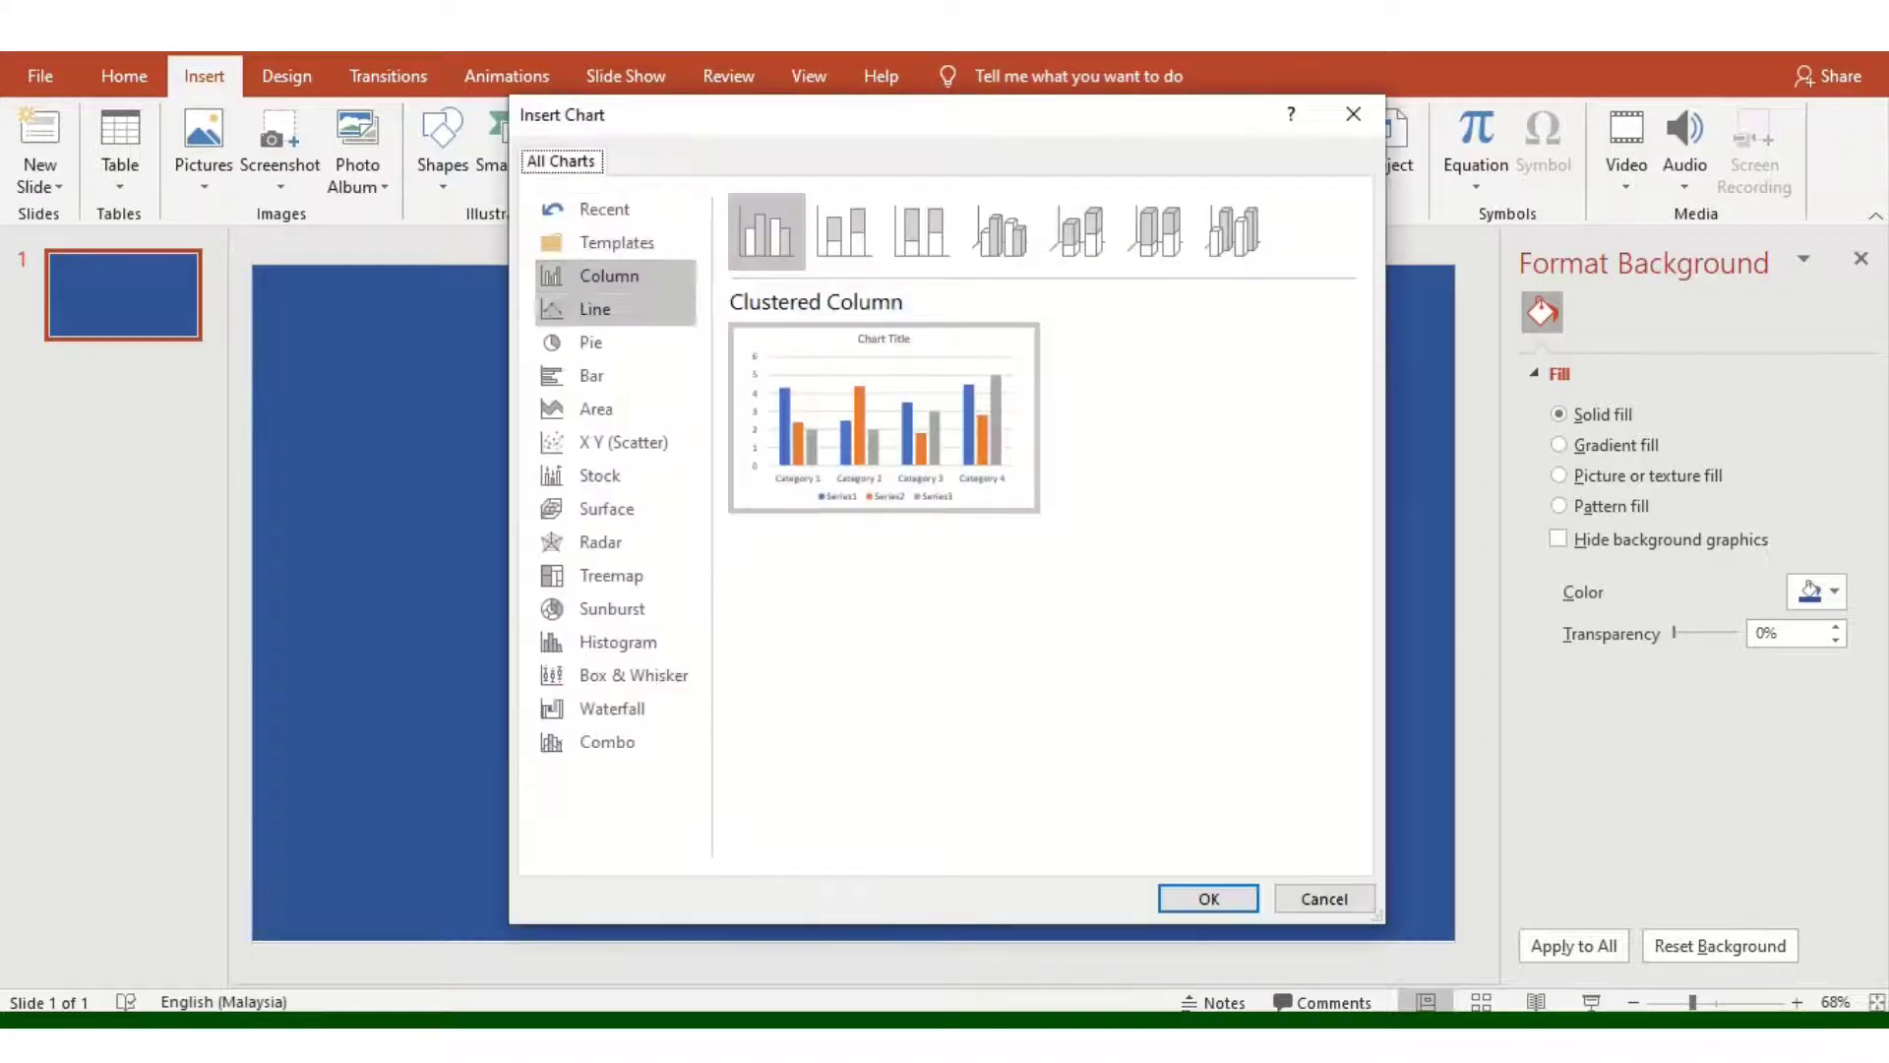
left_click(591, 343)
left_click(1078, 231)
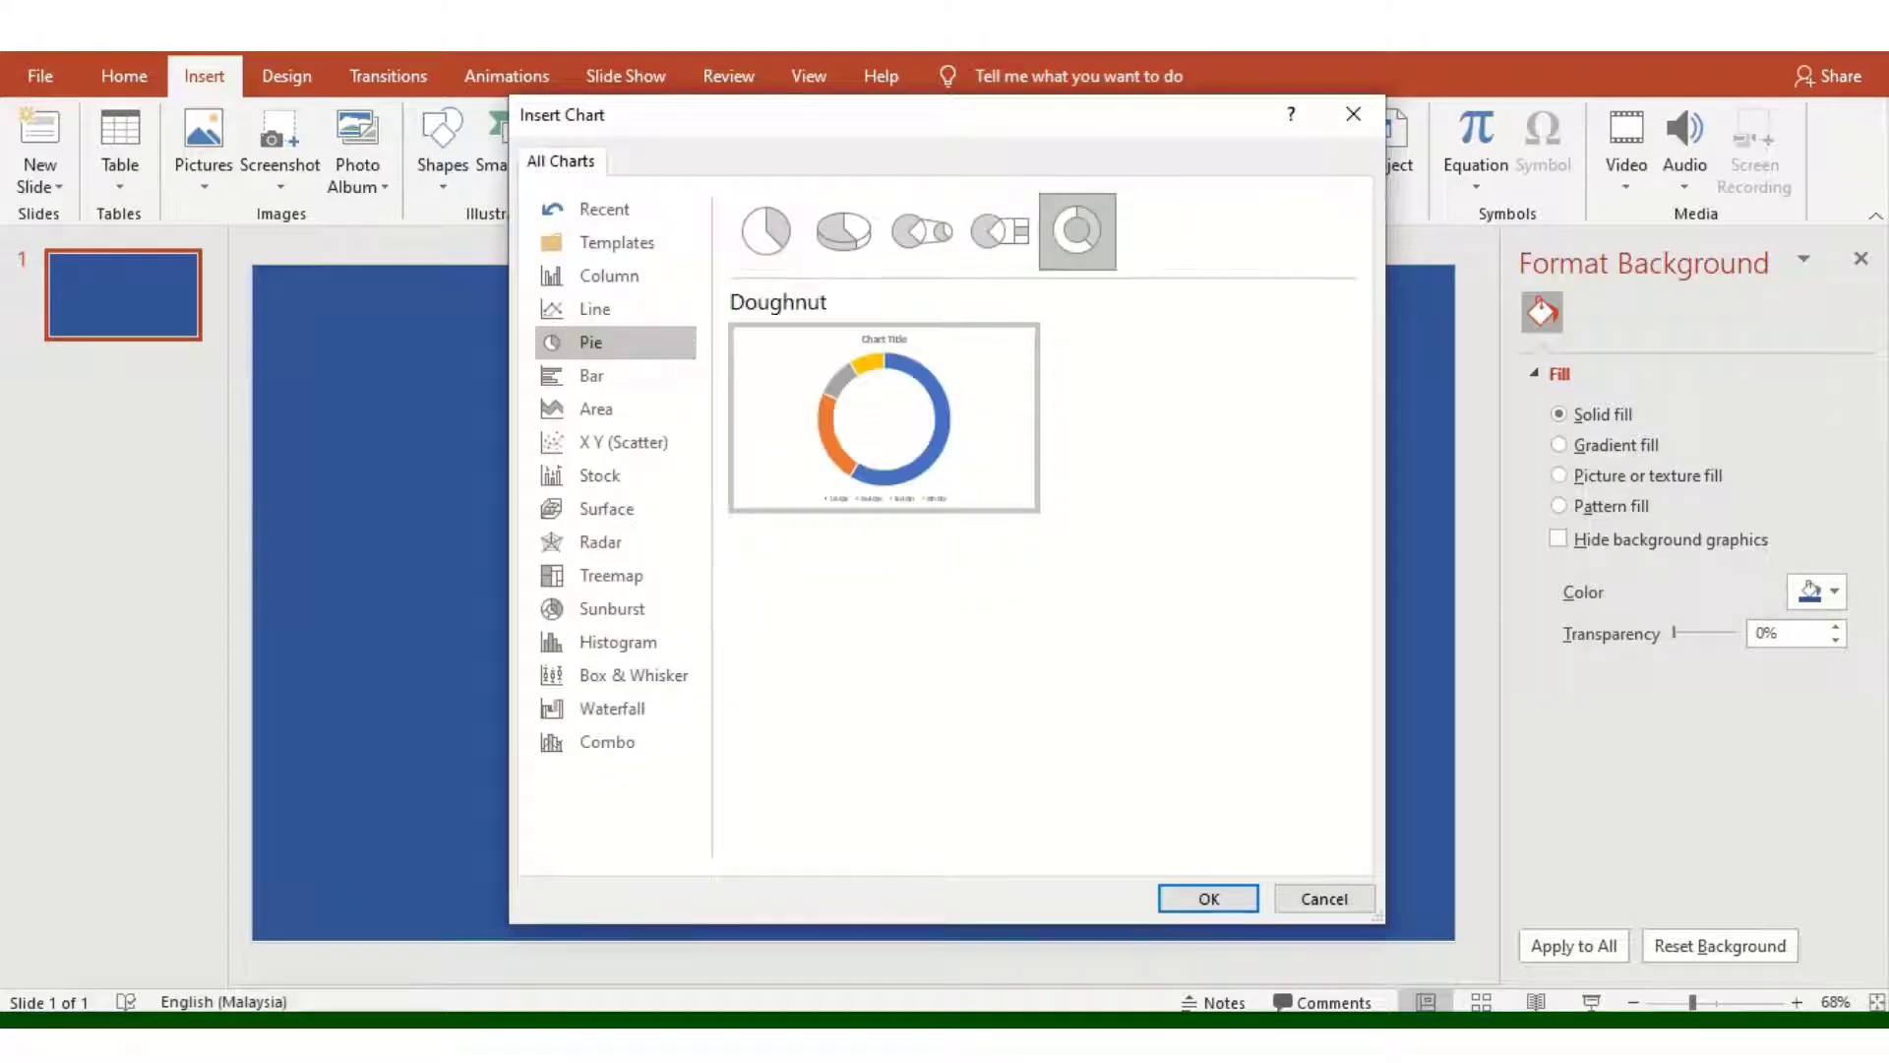
left_click(1208, 898)
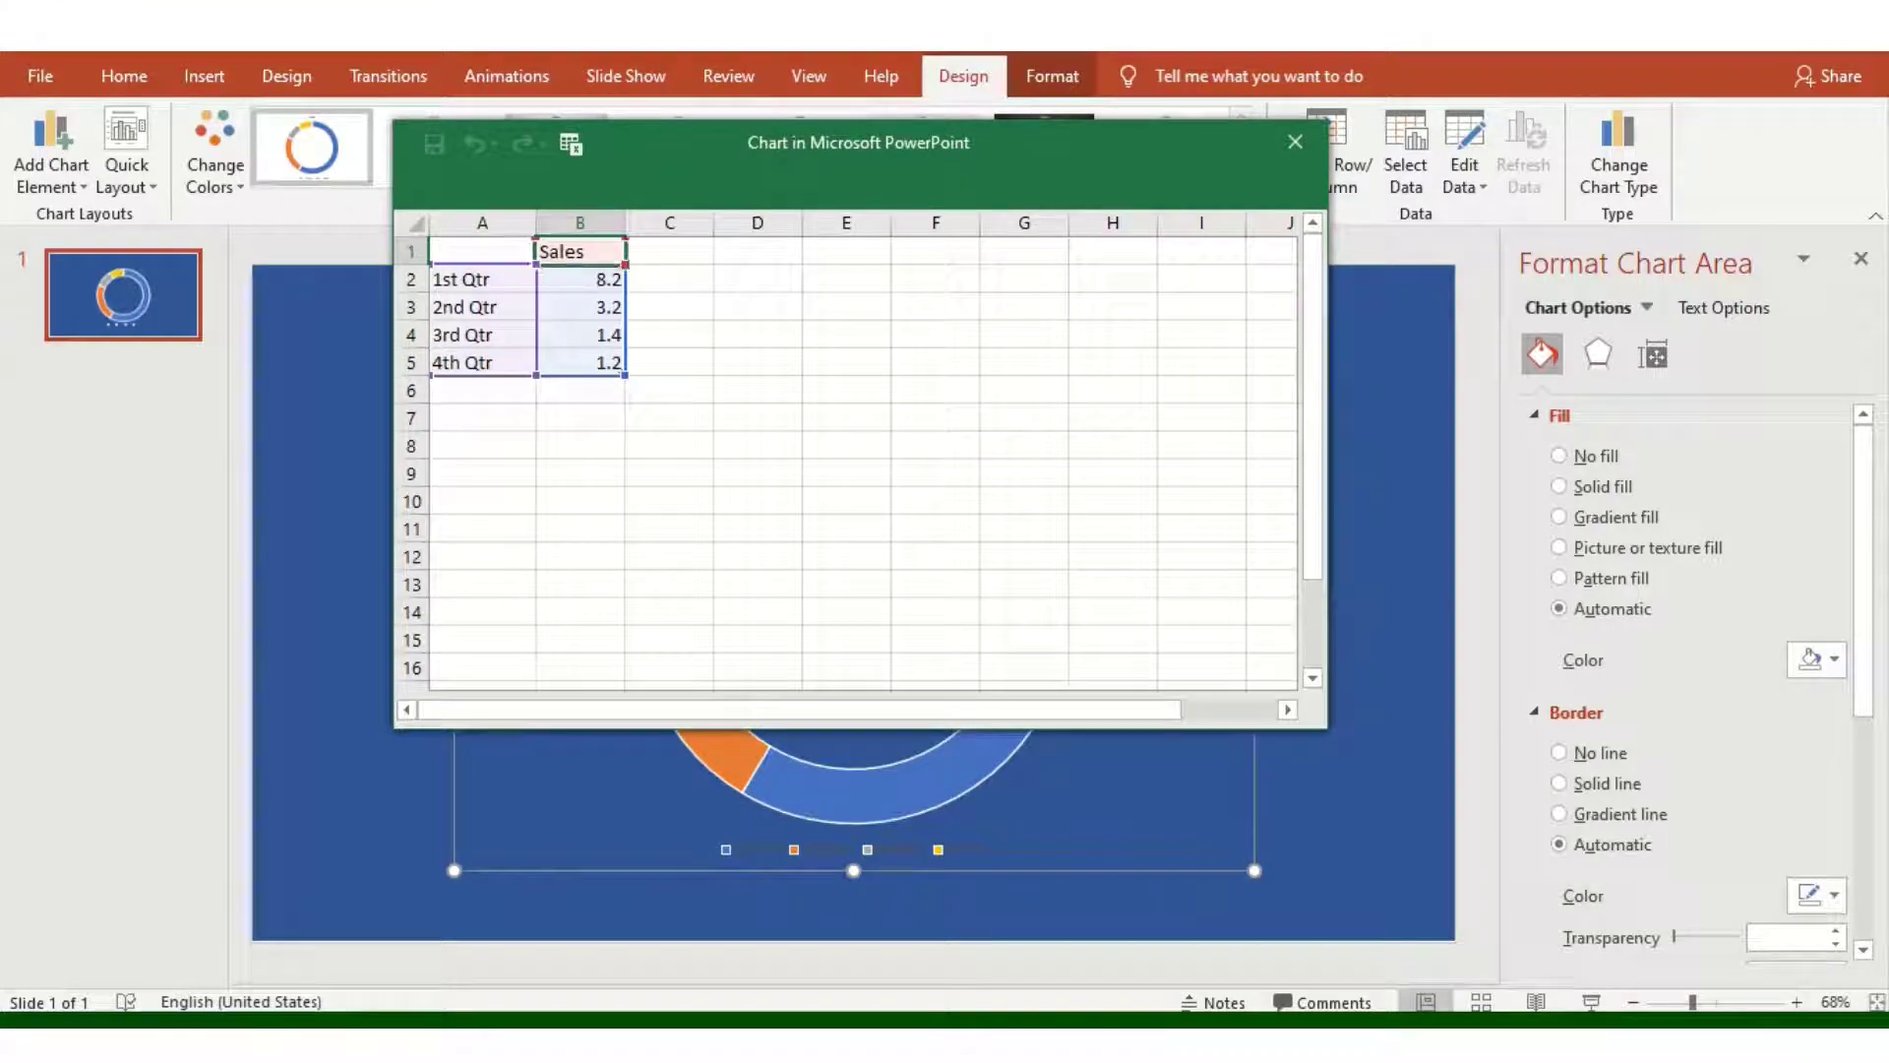
Step: Rename the B1 header to Slice and add a Percentage header in C1
type("Slice")
key("Return")
left_click(482, 279)
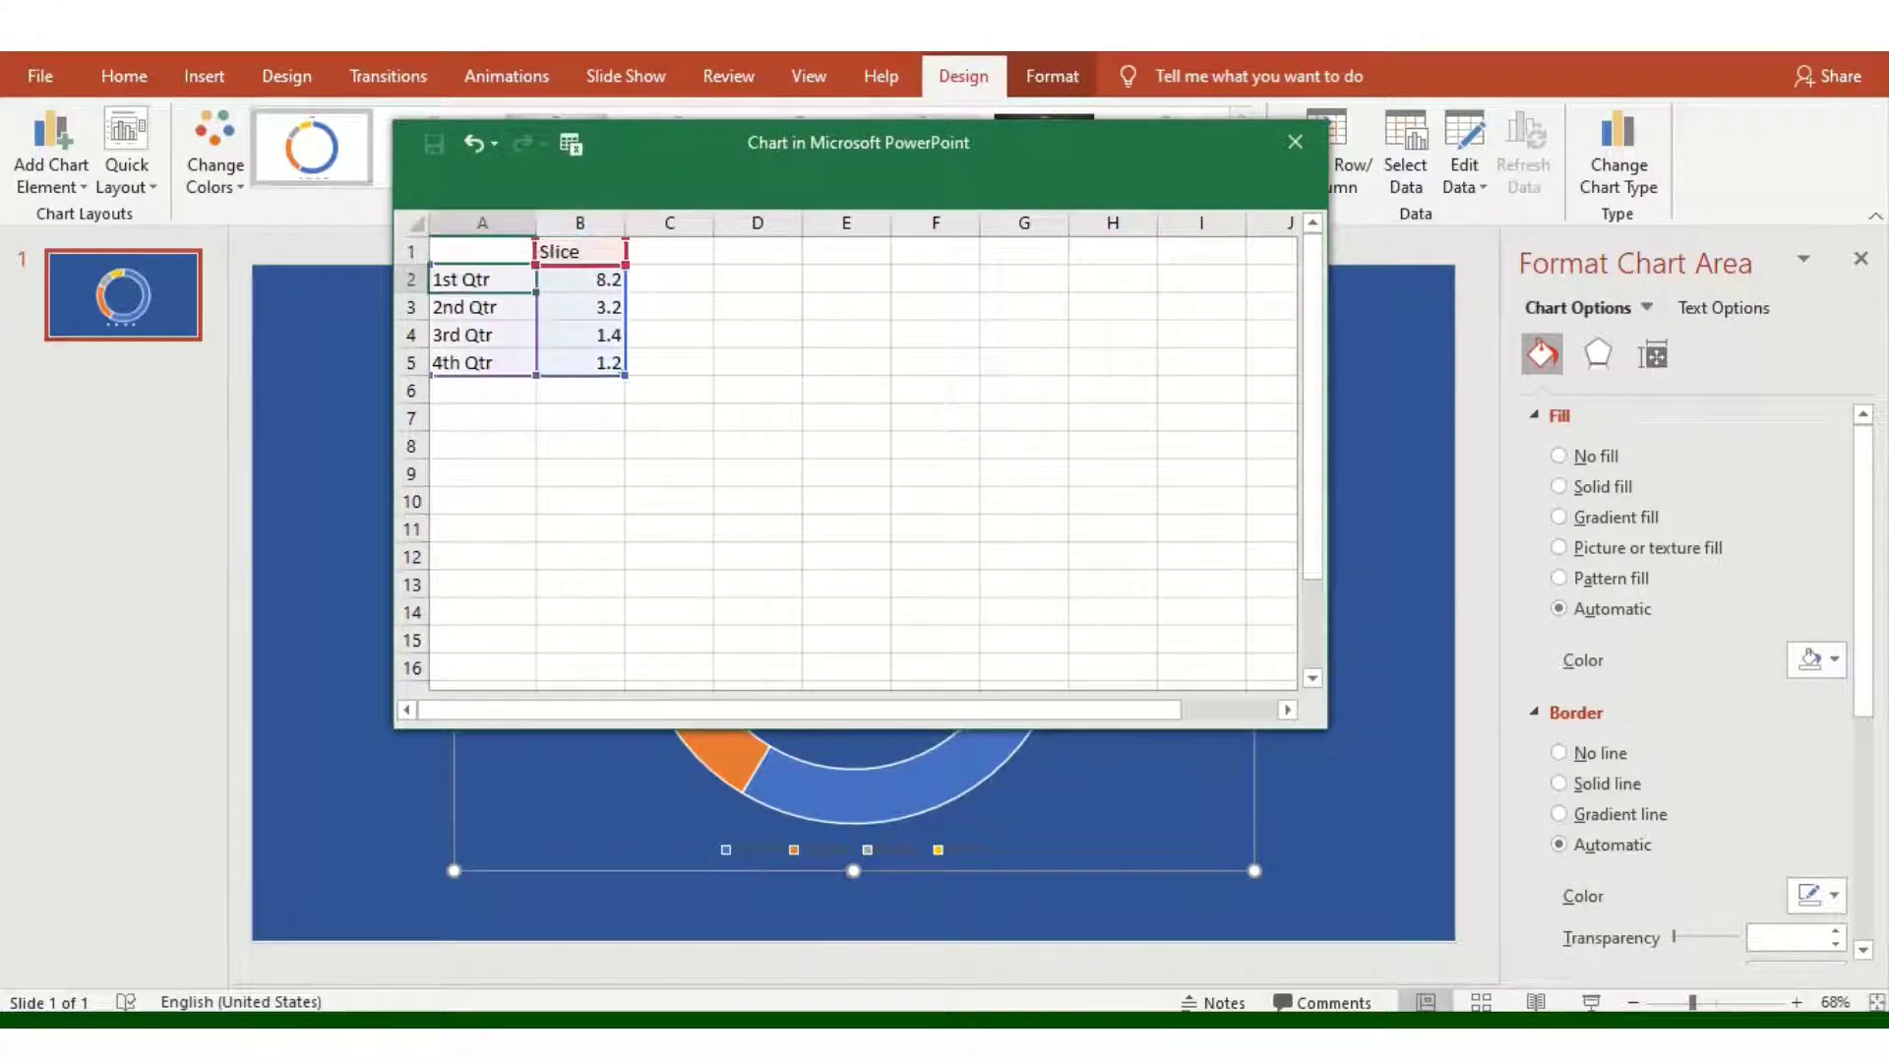
left_click(669, 251)
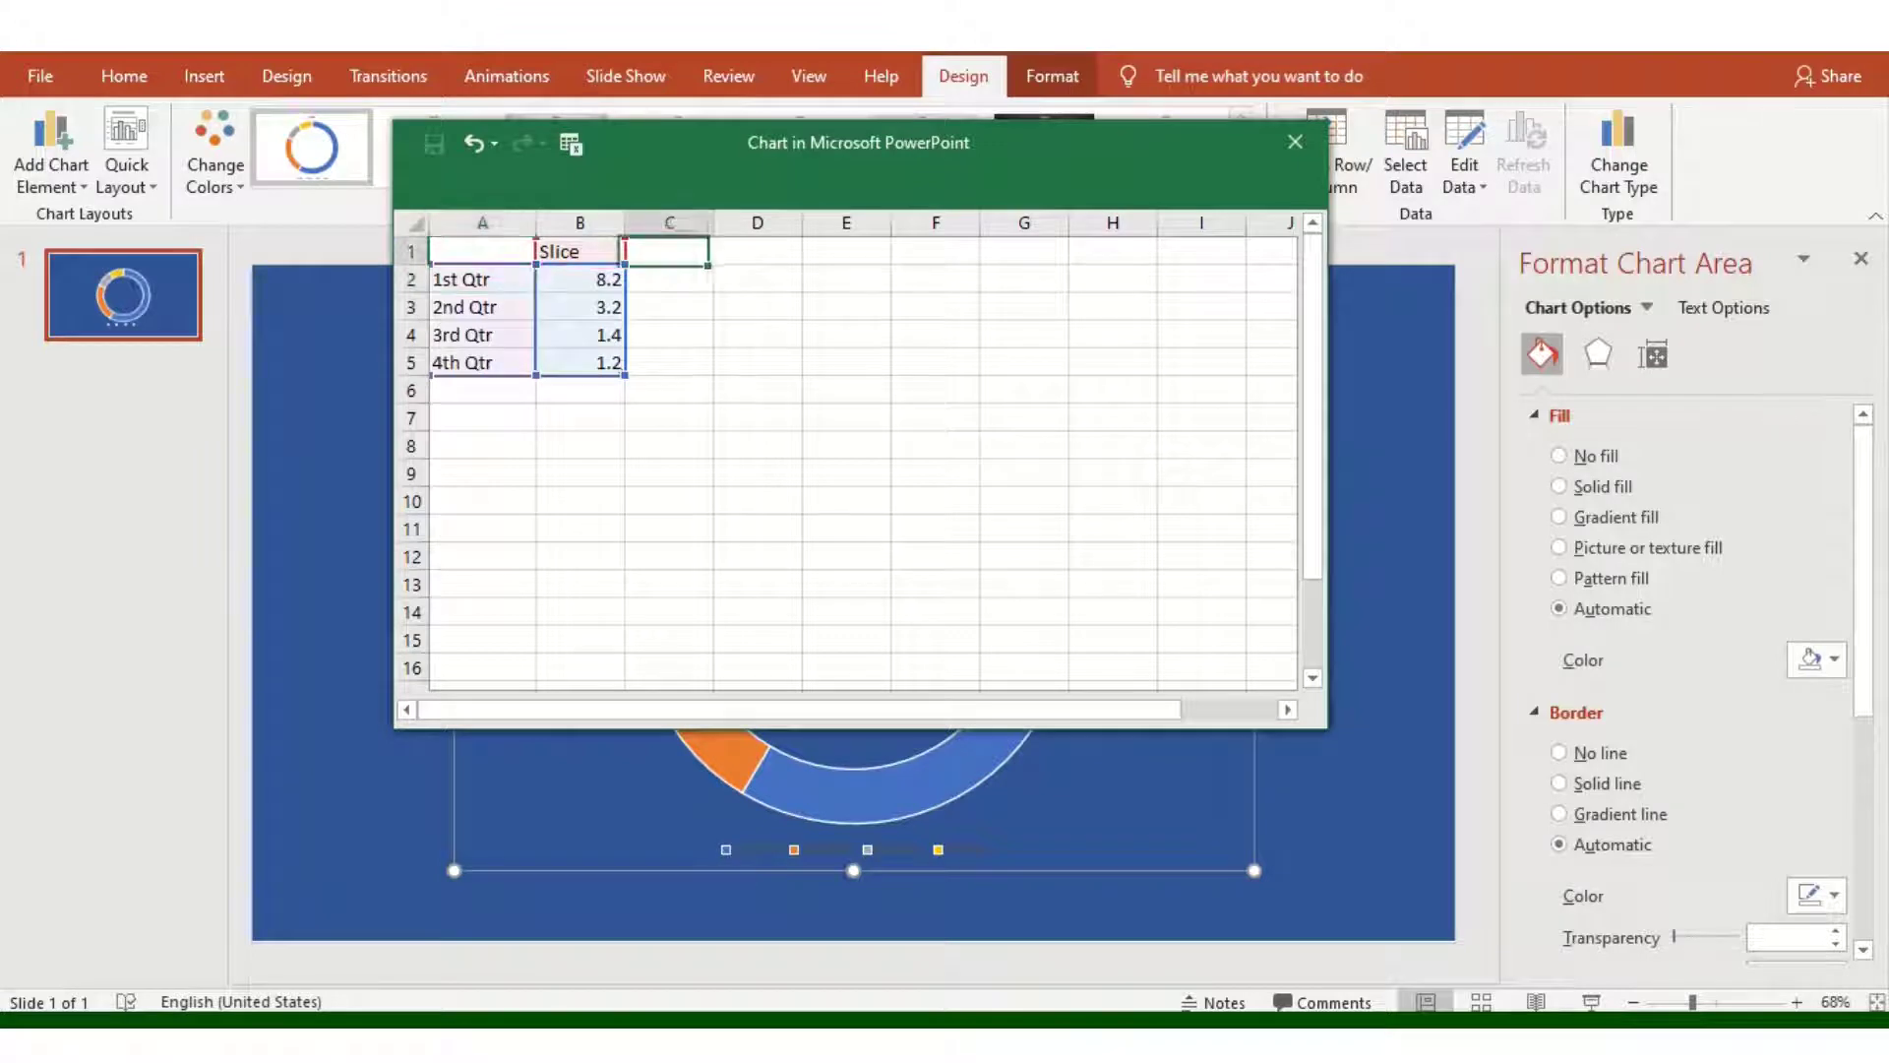
type("Perce")
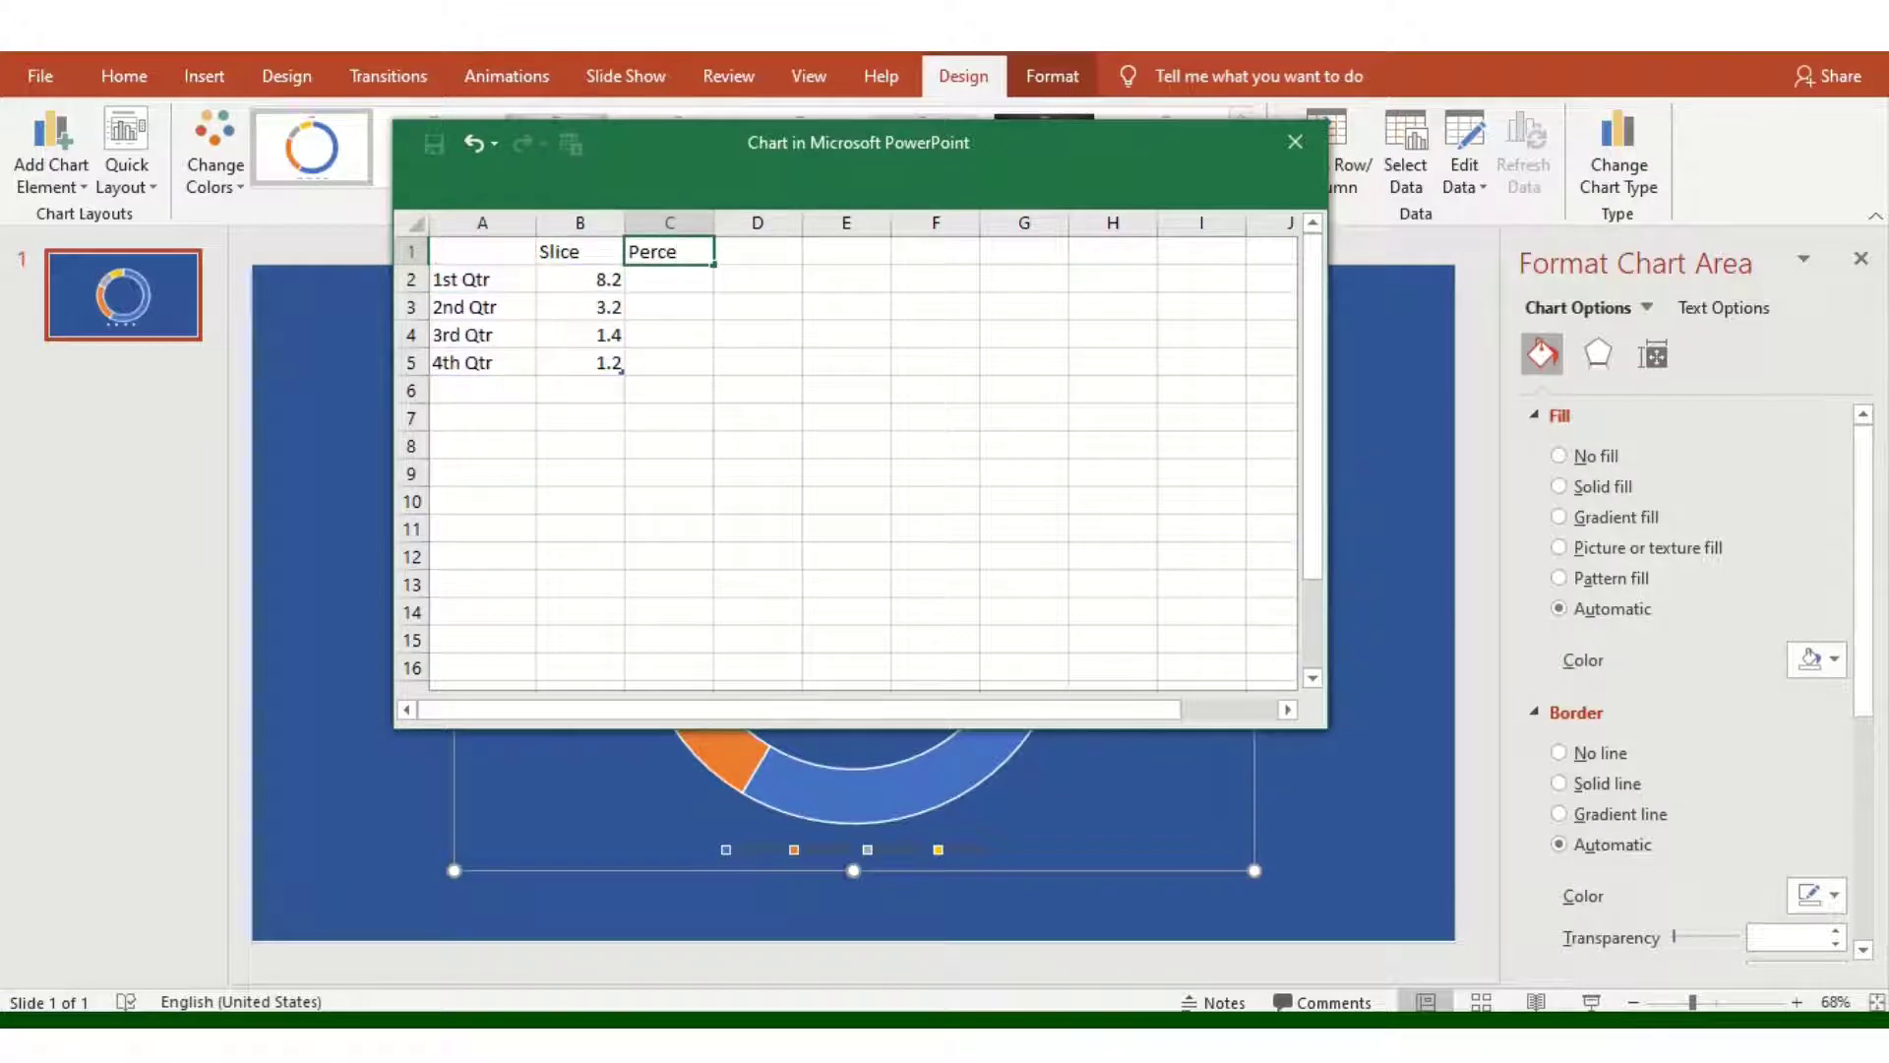
type("ntage")
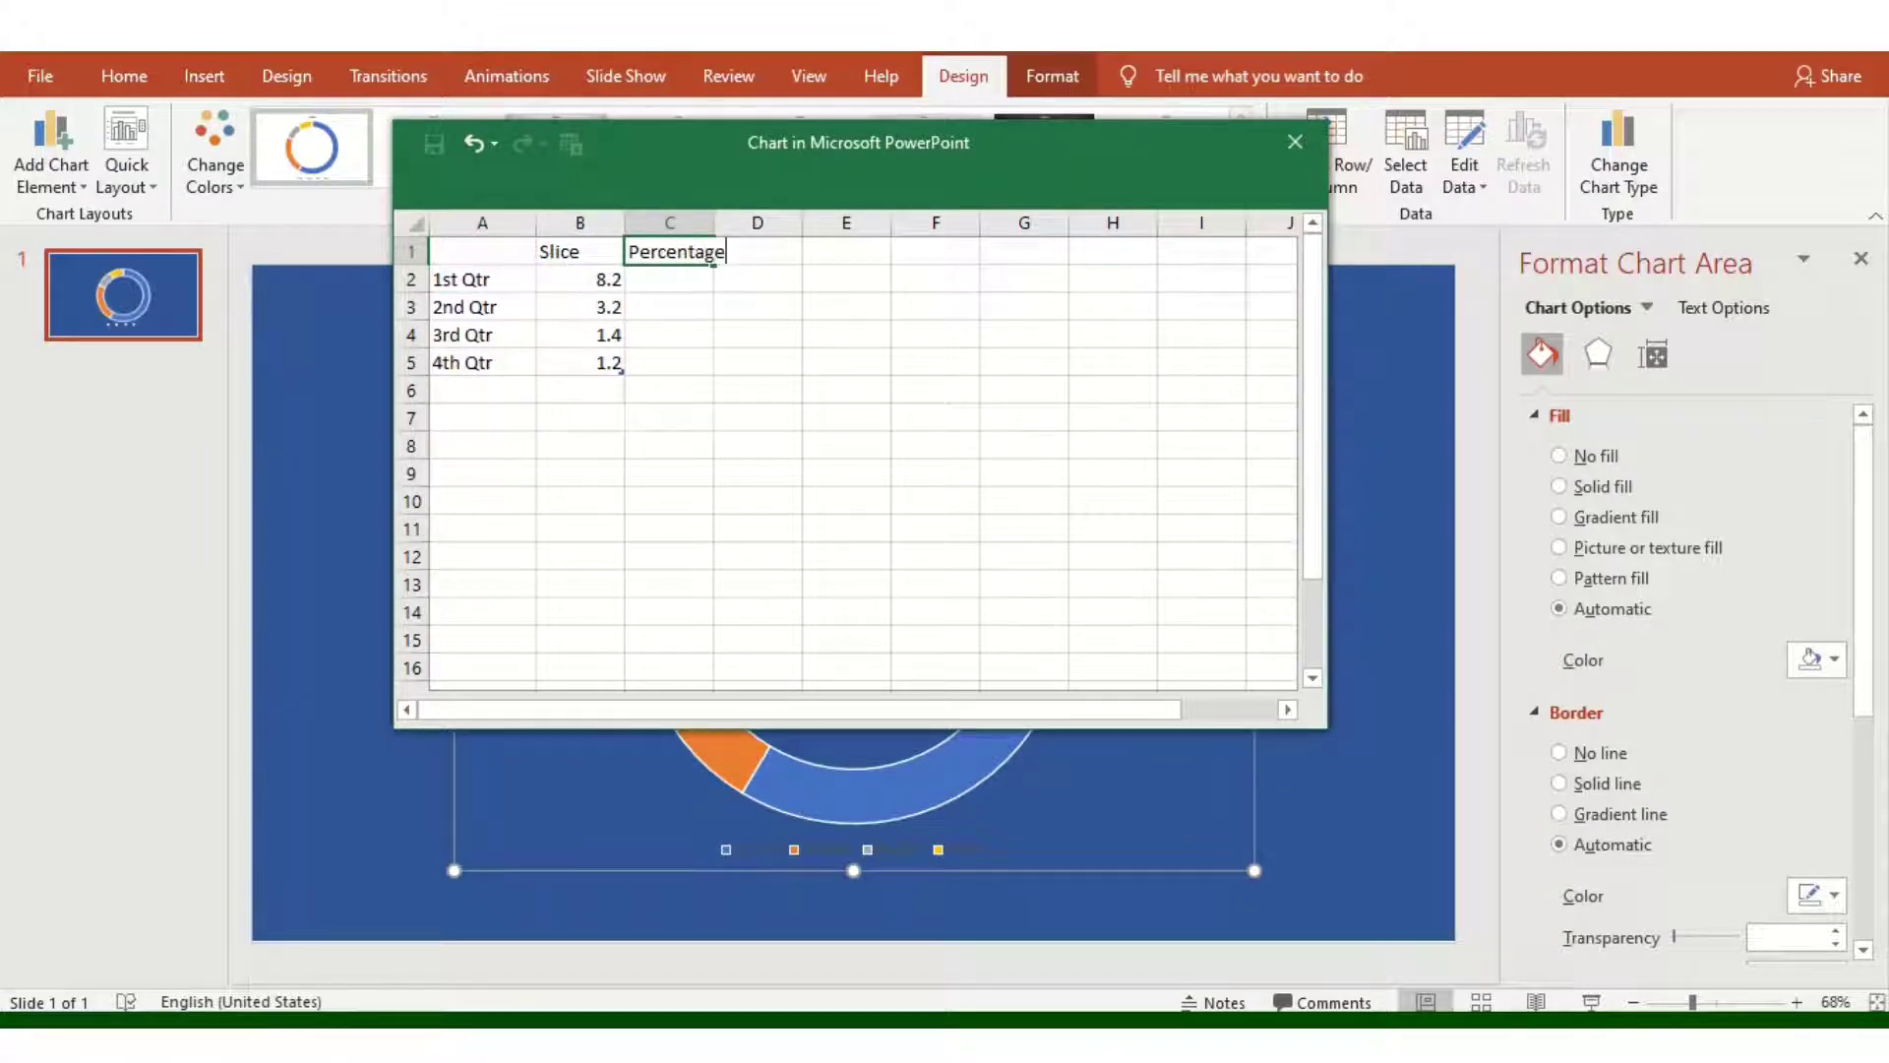
key("Return")
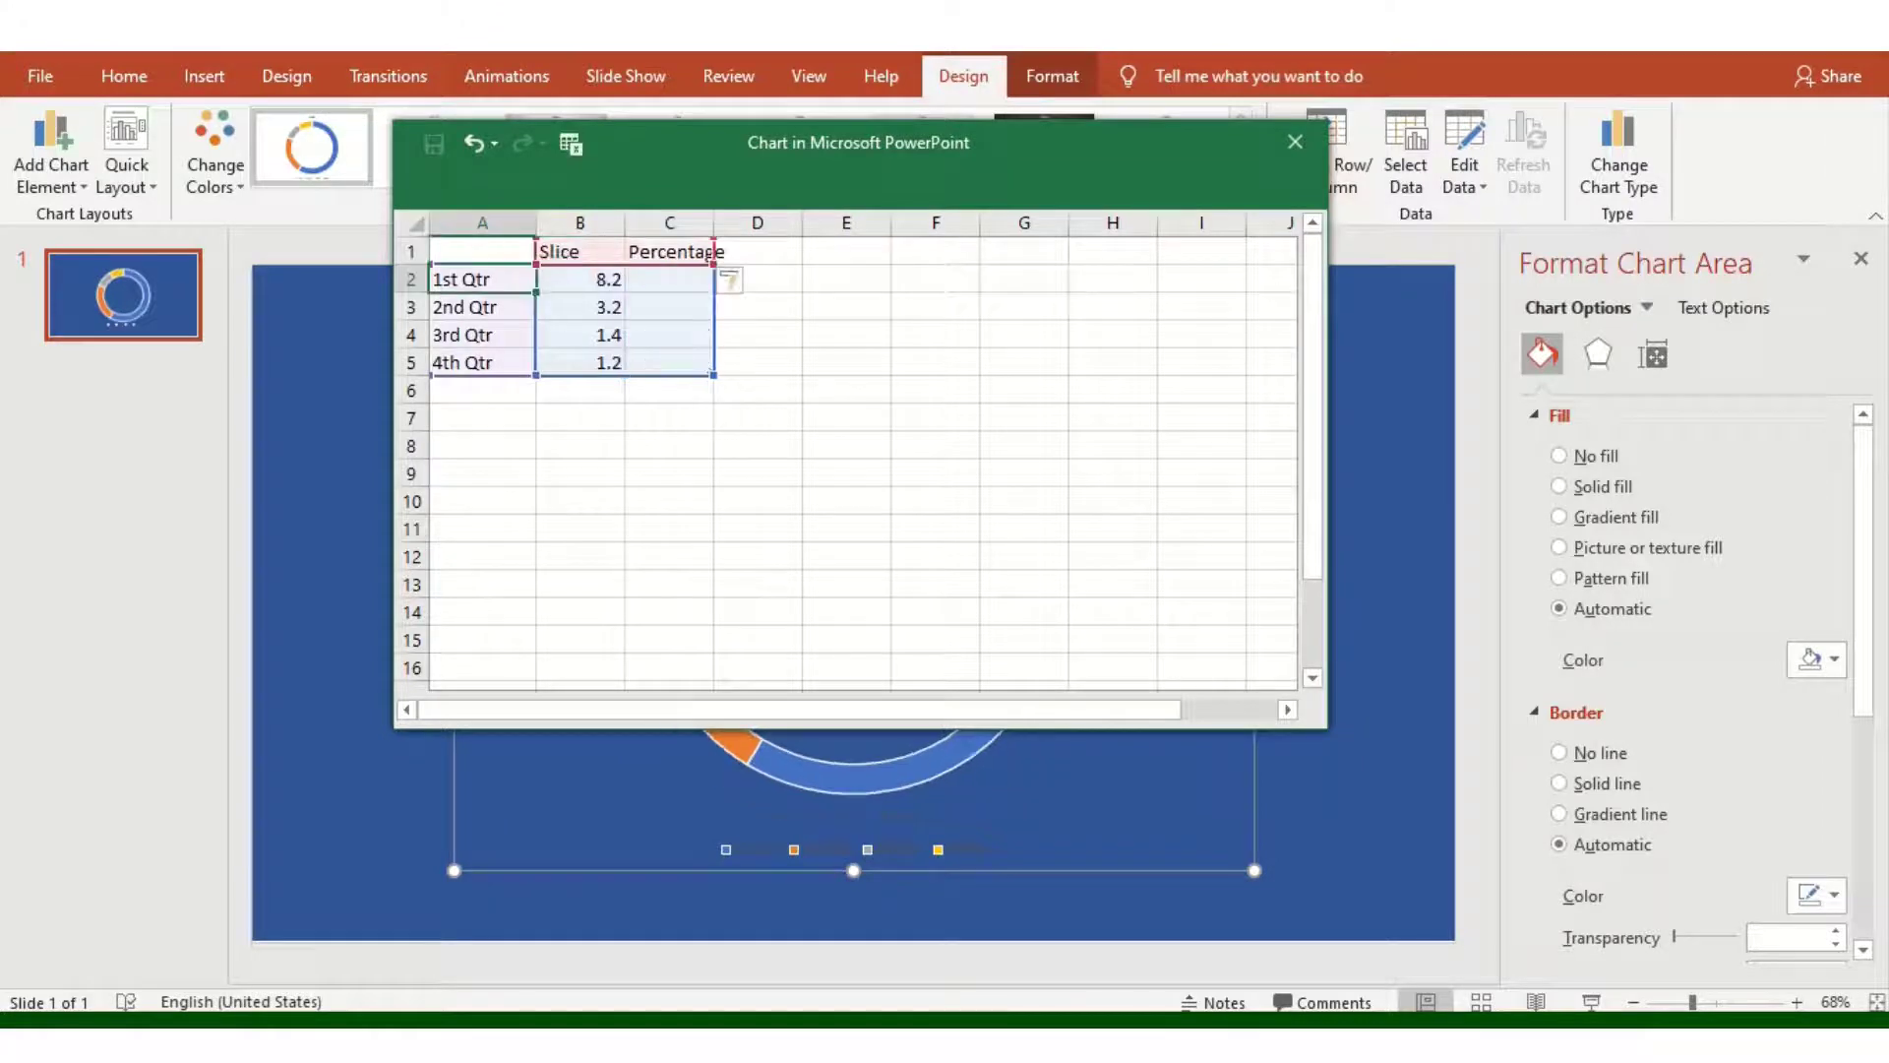
Step: Label rows A2:A3 Completed and Pending, and clear the leftover quarter labels in A4:A5
type("C")
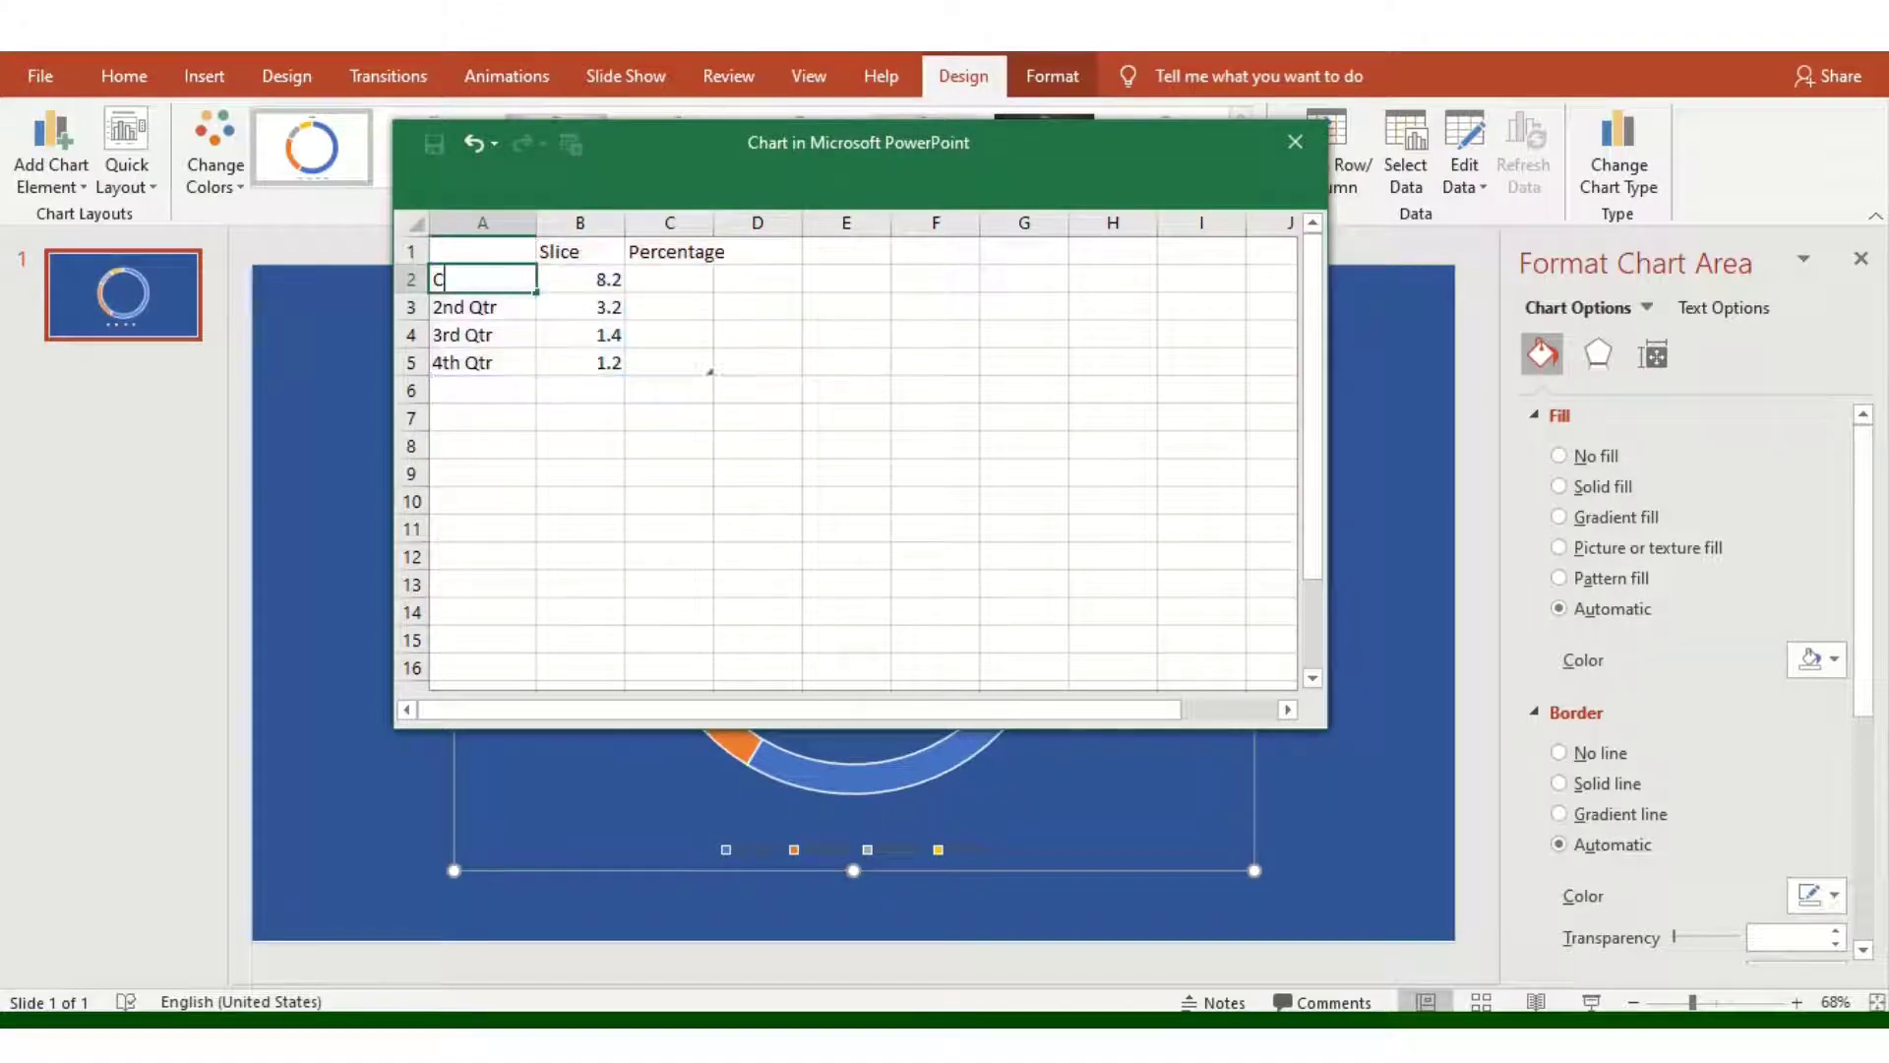
type("ompleted")
key("Return")
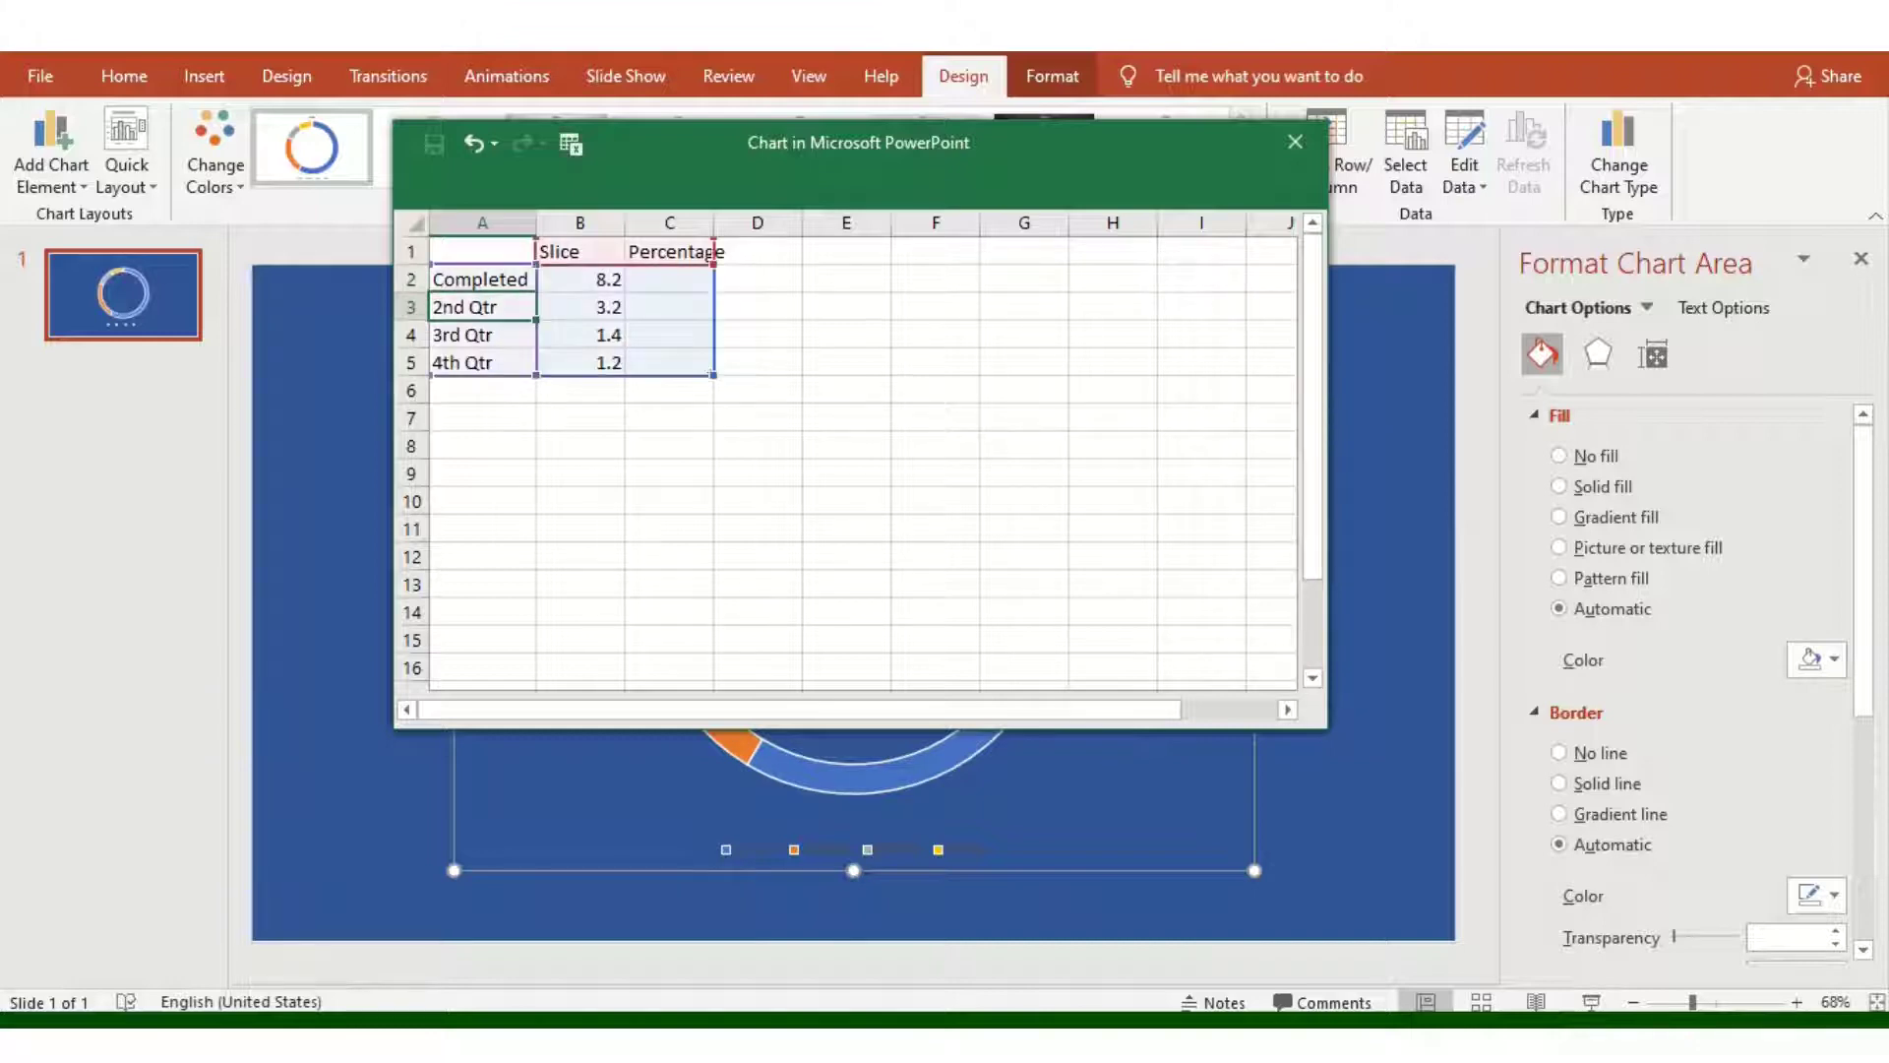
type("Pending")
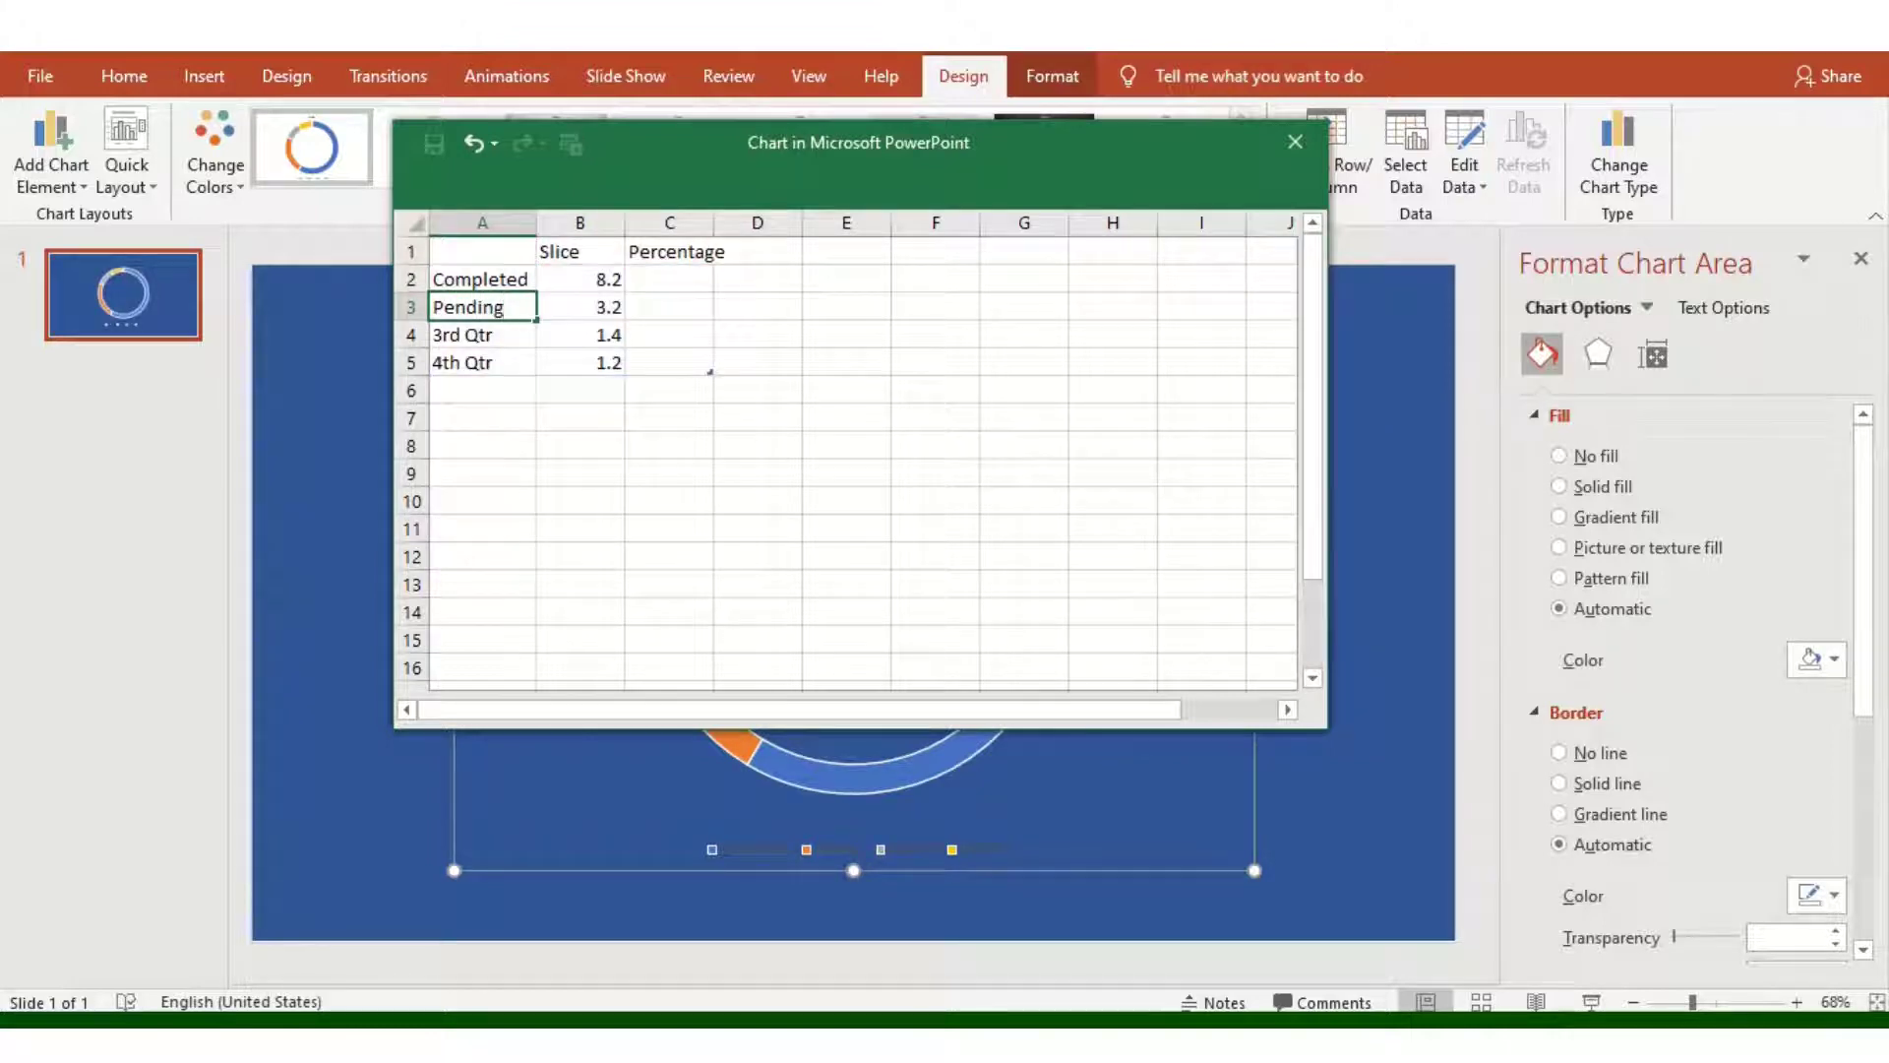
key("Return")
key("shift+Down")
key("Delete")
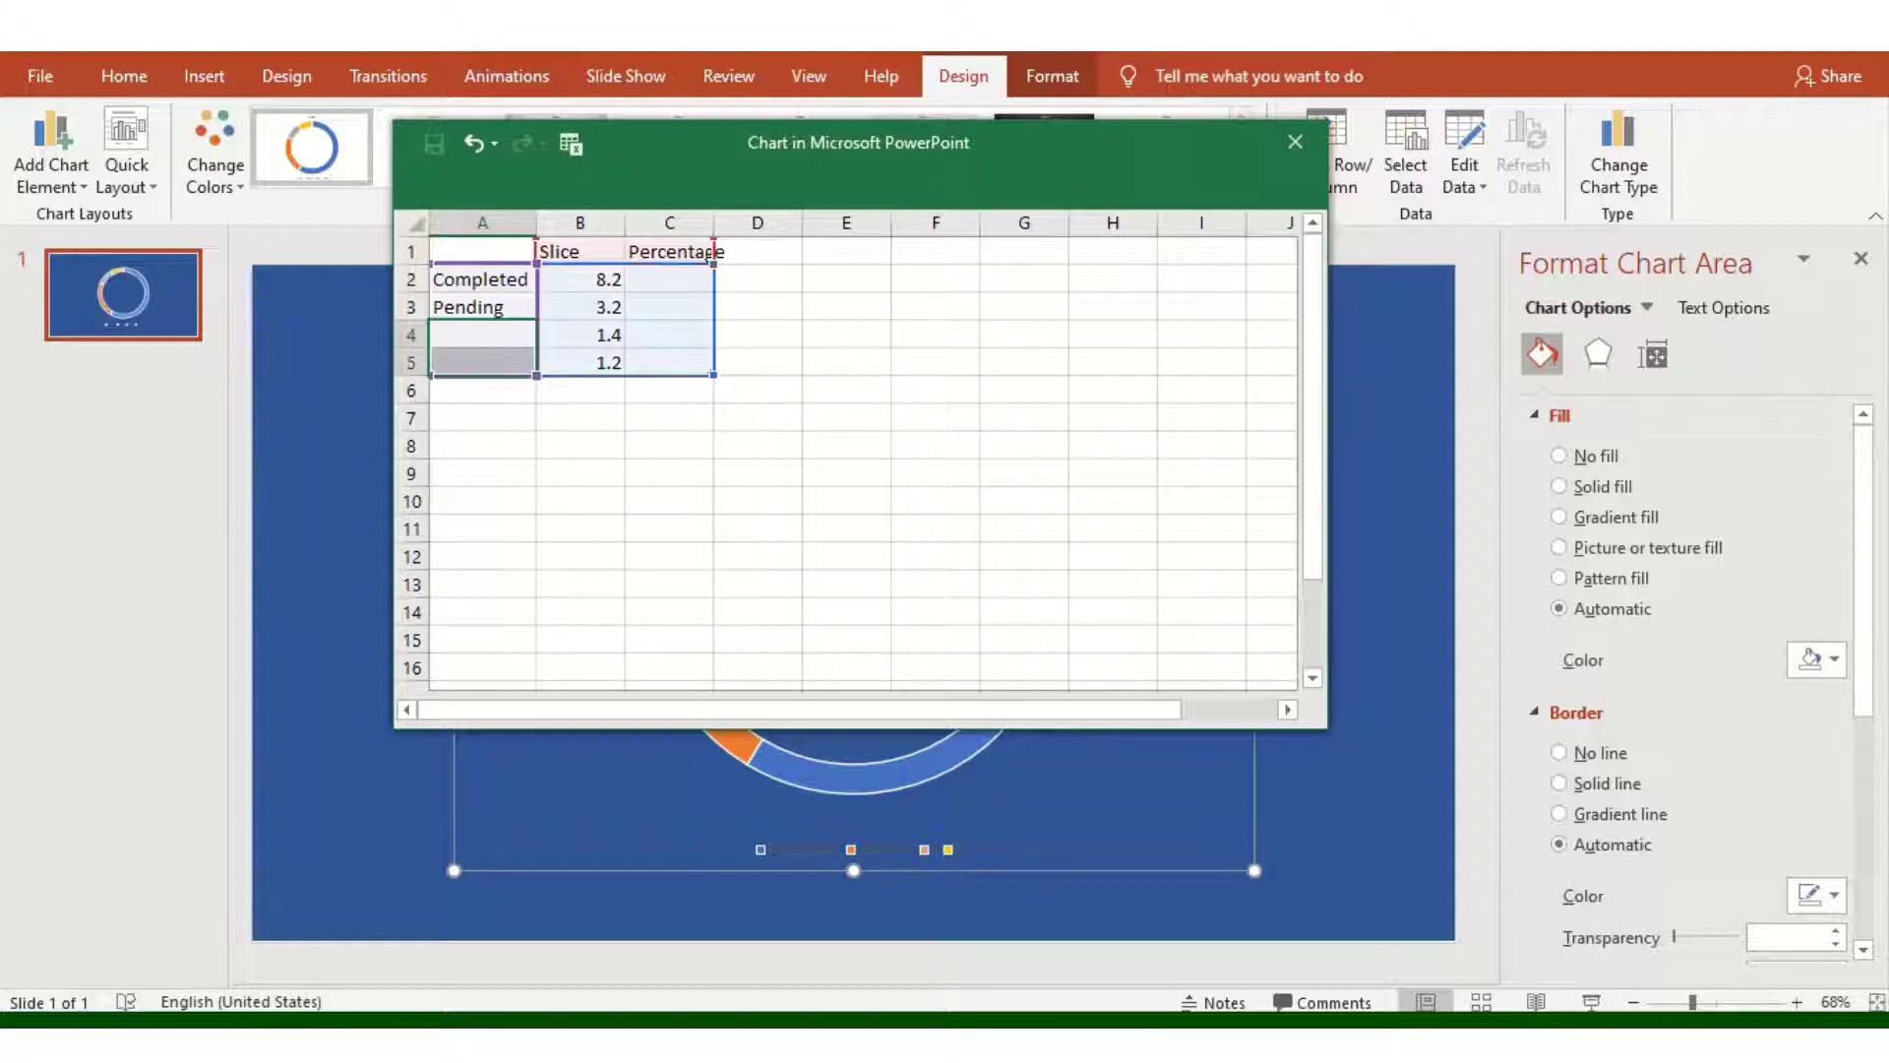
Step: Fill B2:B11 with ten Slice values of 1
left_click(581, 280)
type("1 ")
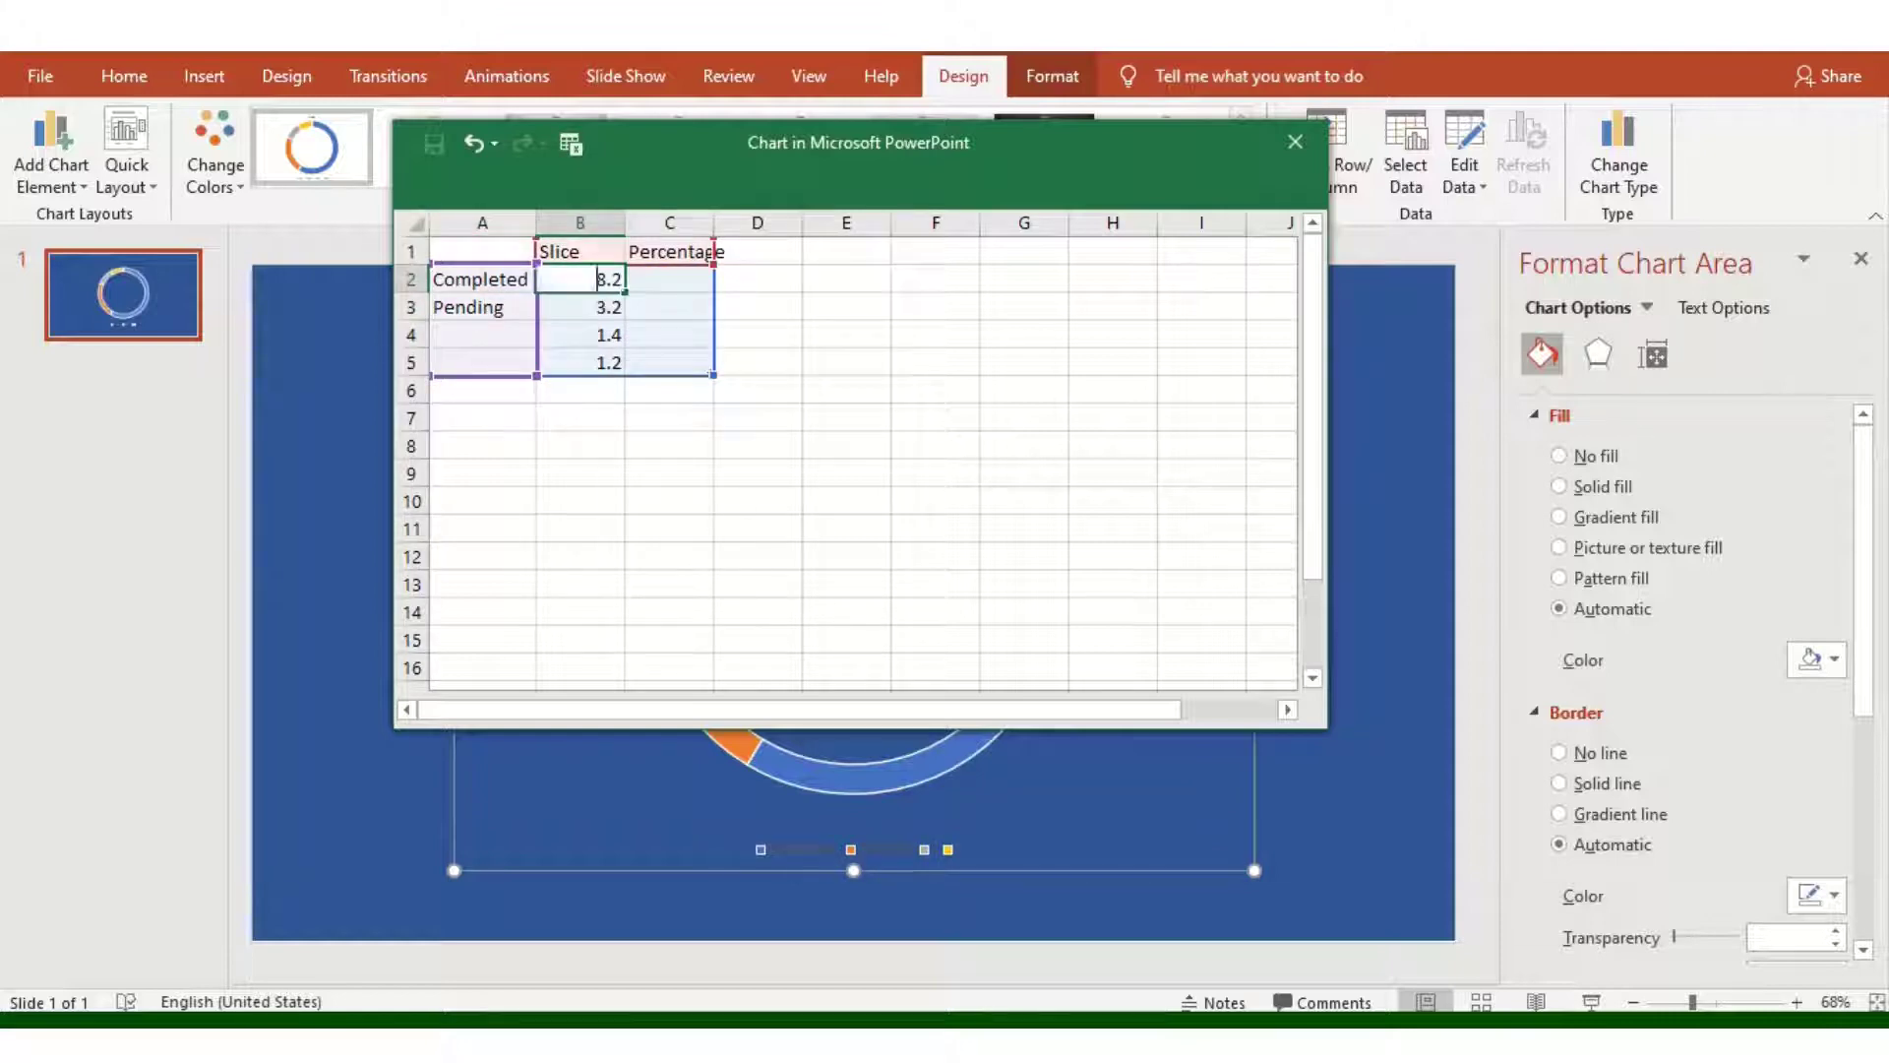
type("1")
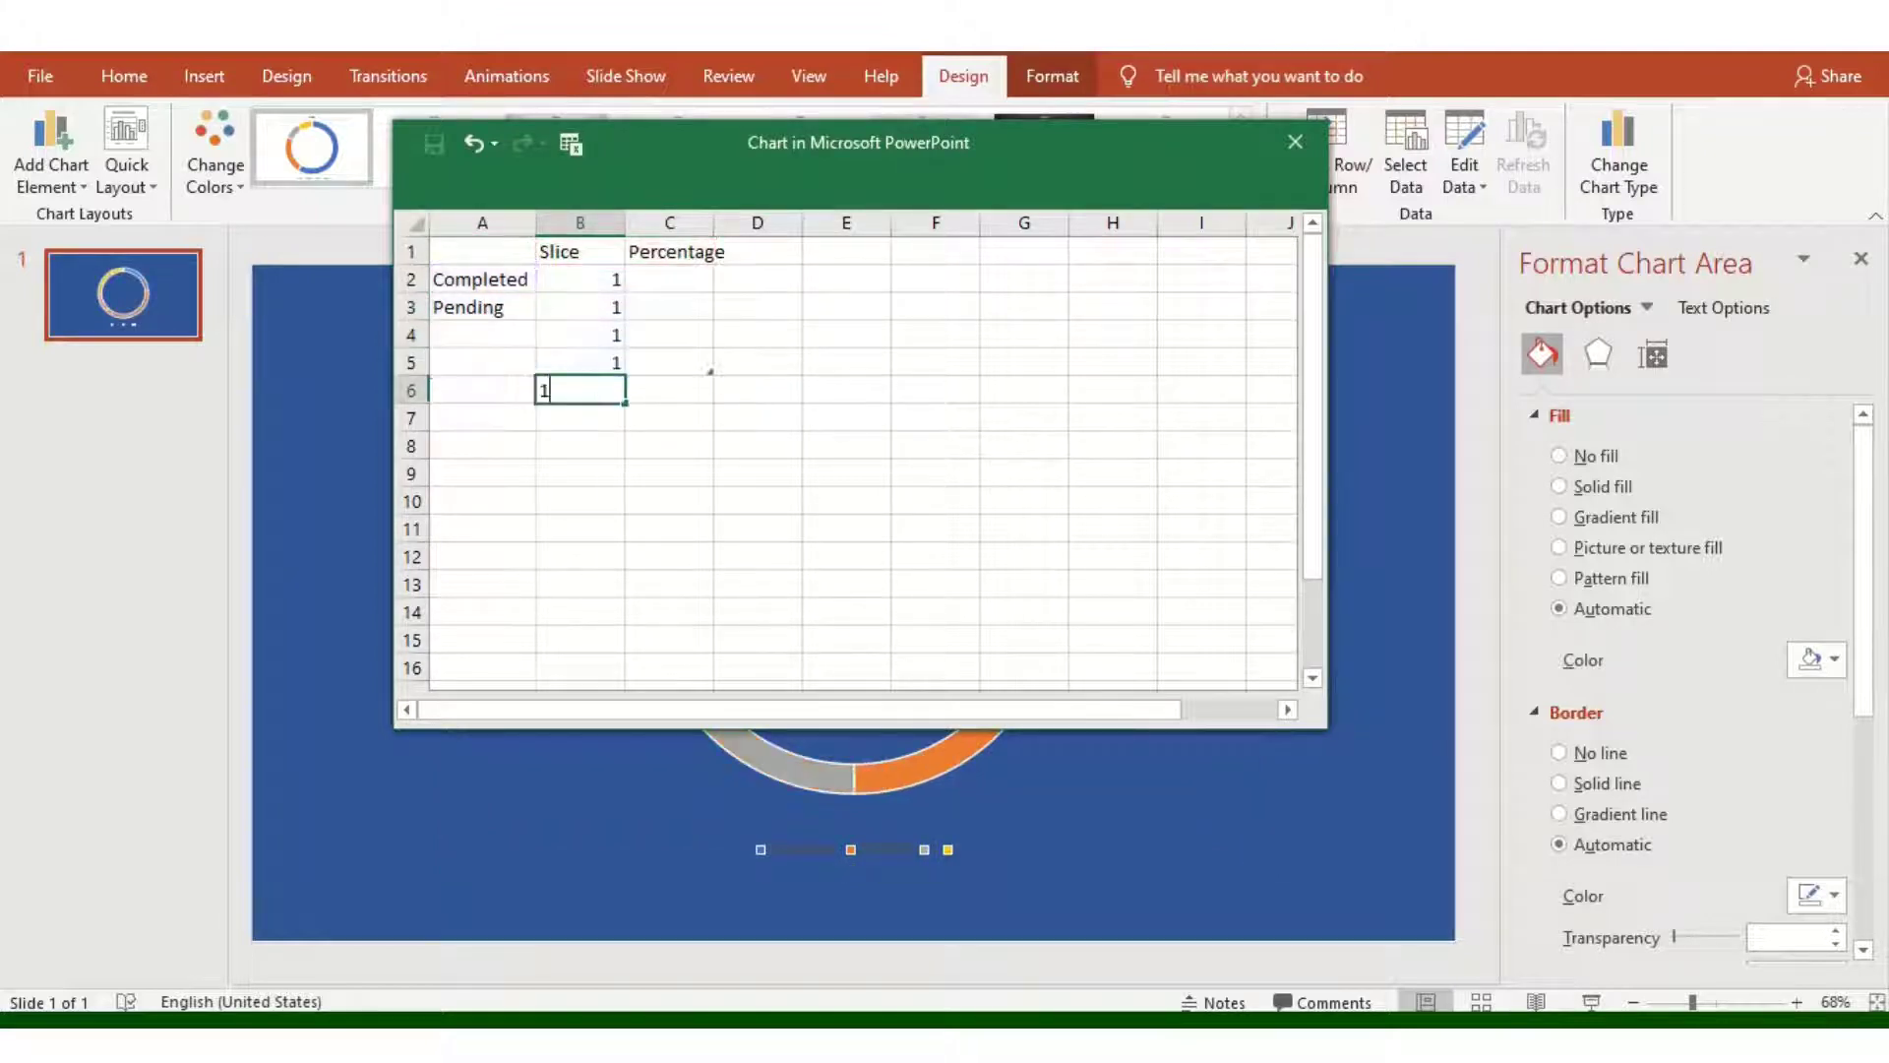
type(" 1 1 1 1 1 1 1")
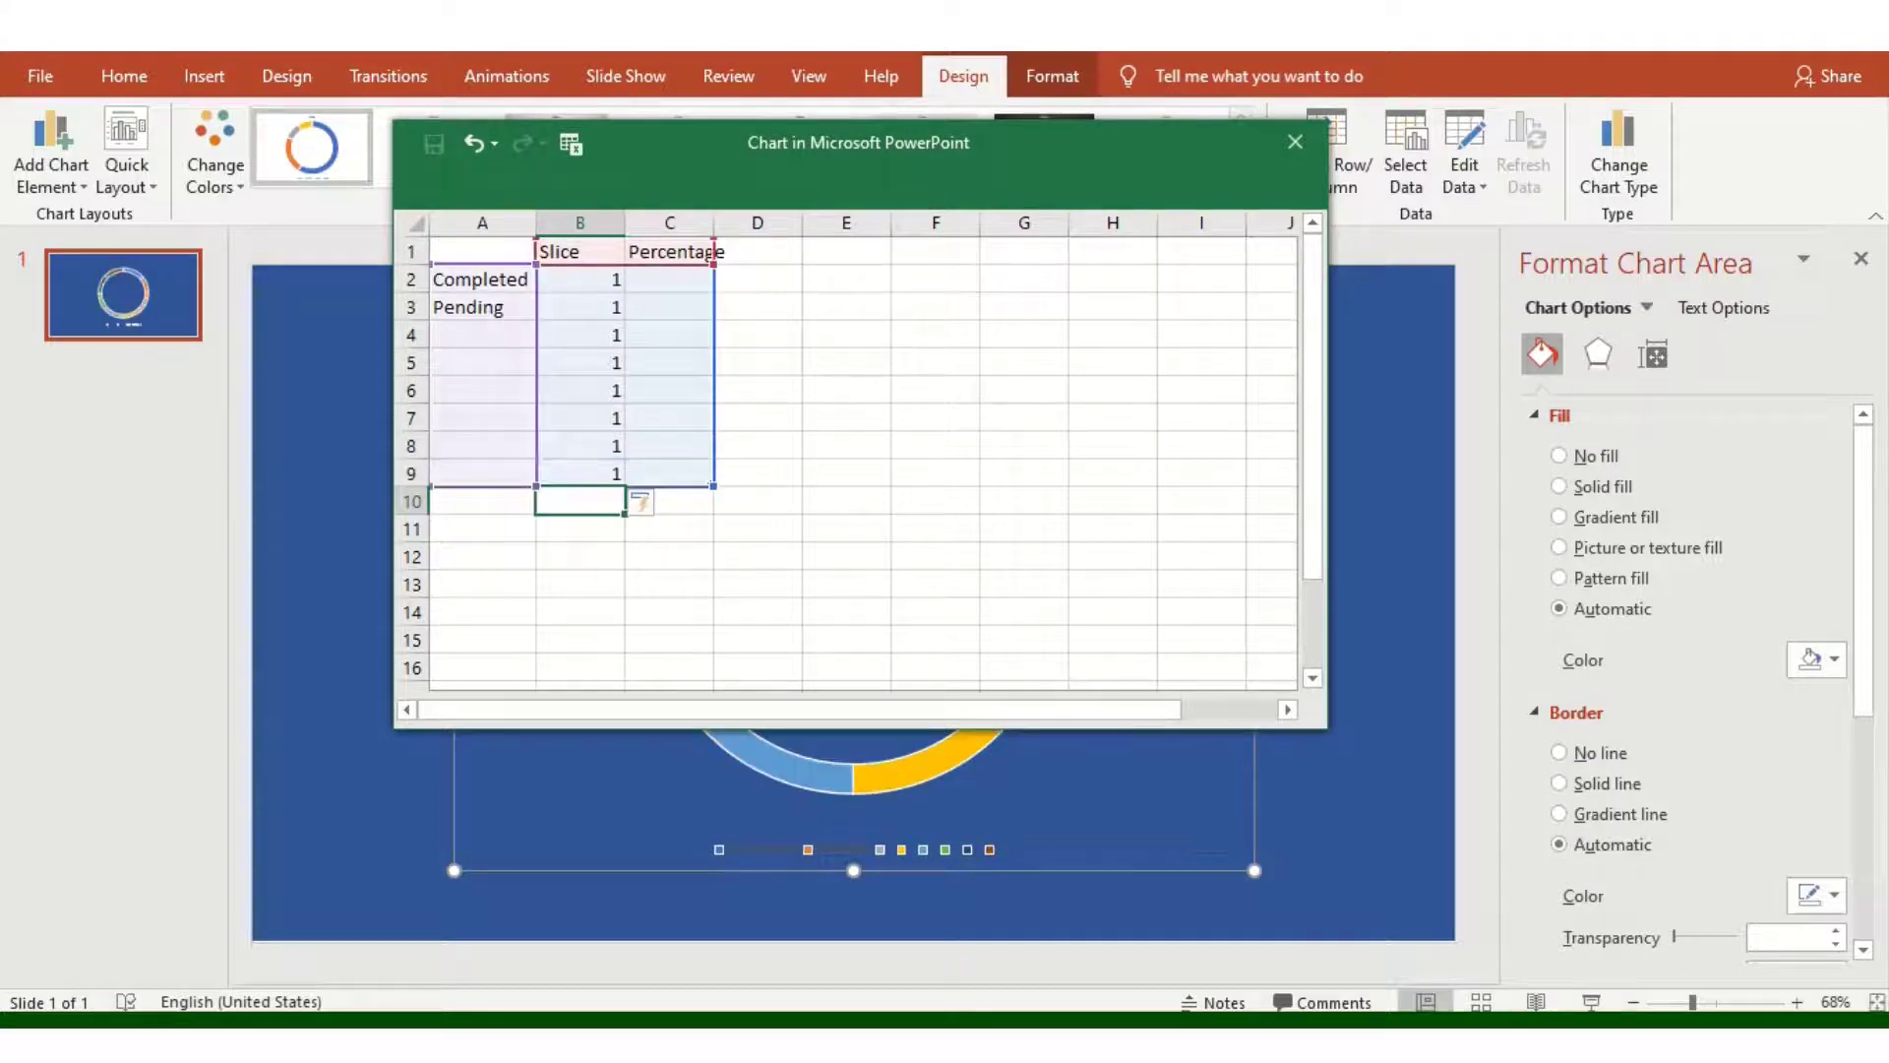
key("Return")
type("1")
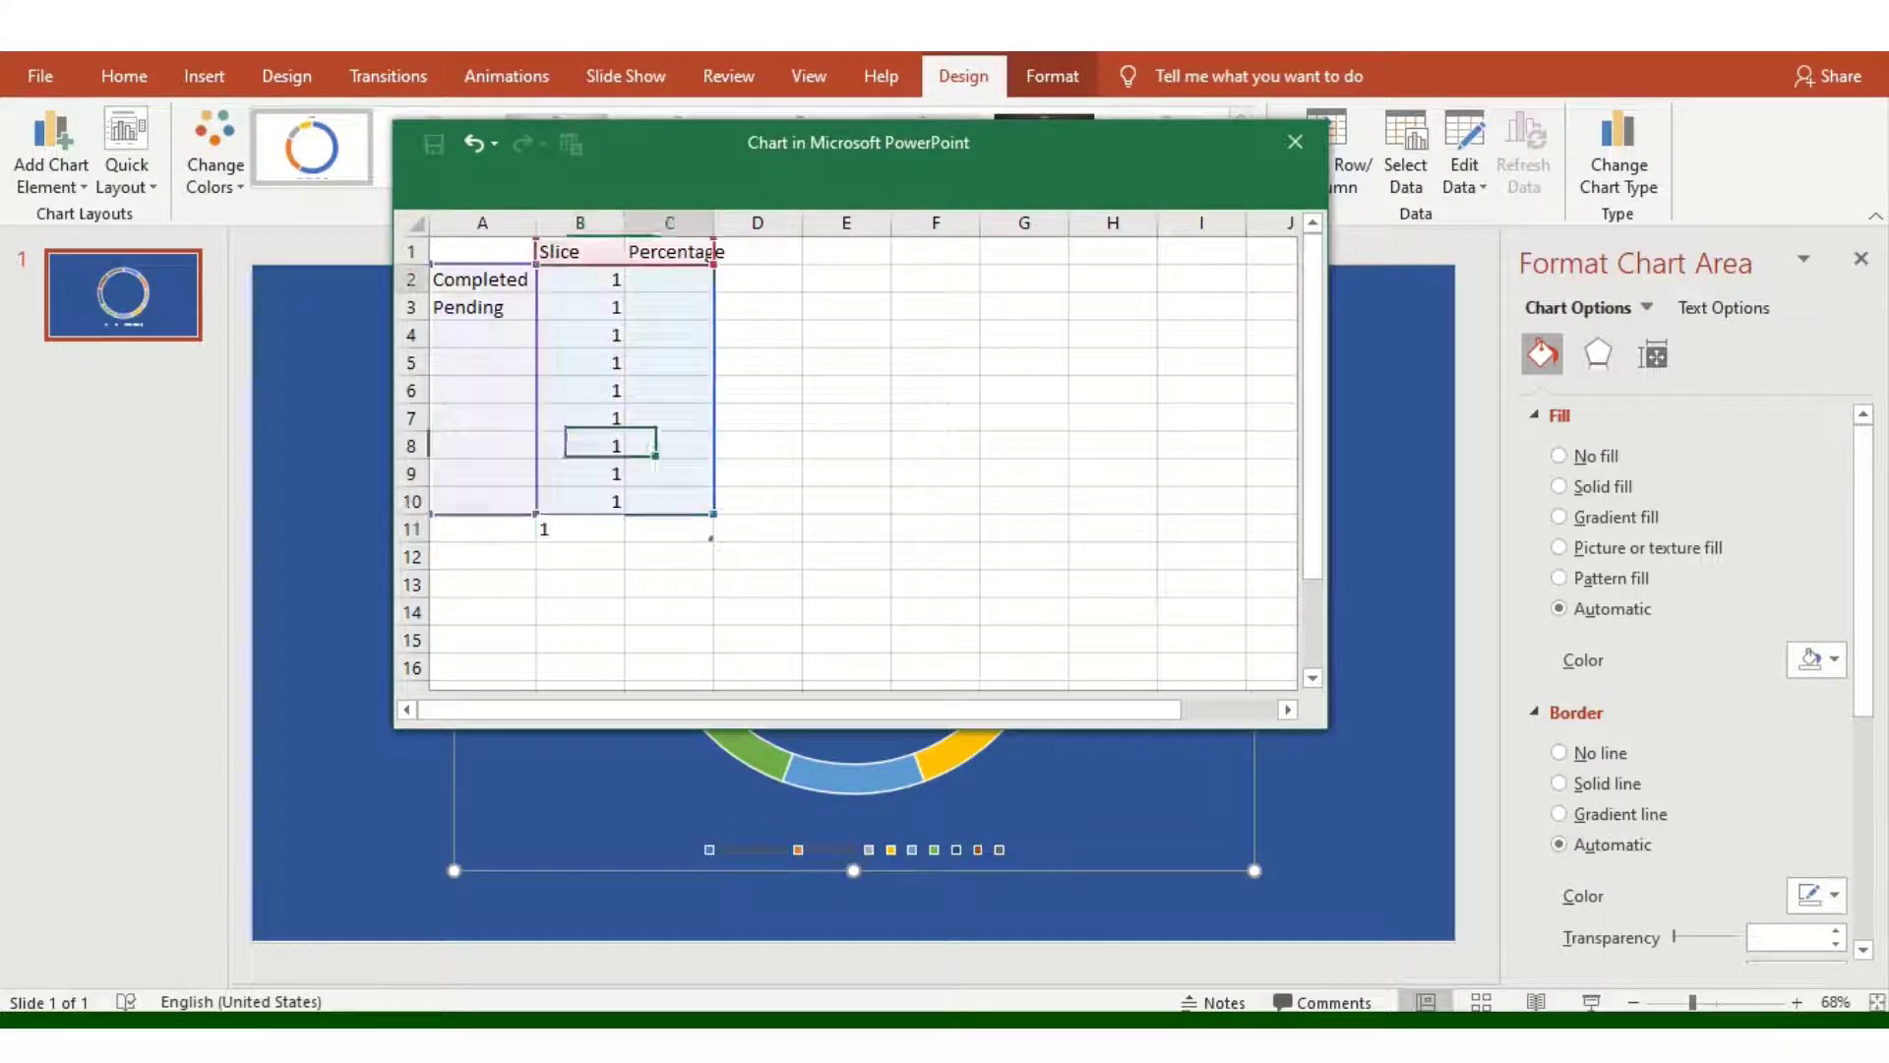
left_click(689, 280)
Step: Enter 63% in C2 and =1-C2 in C3, then close the chart data sheet
type("6")
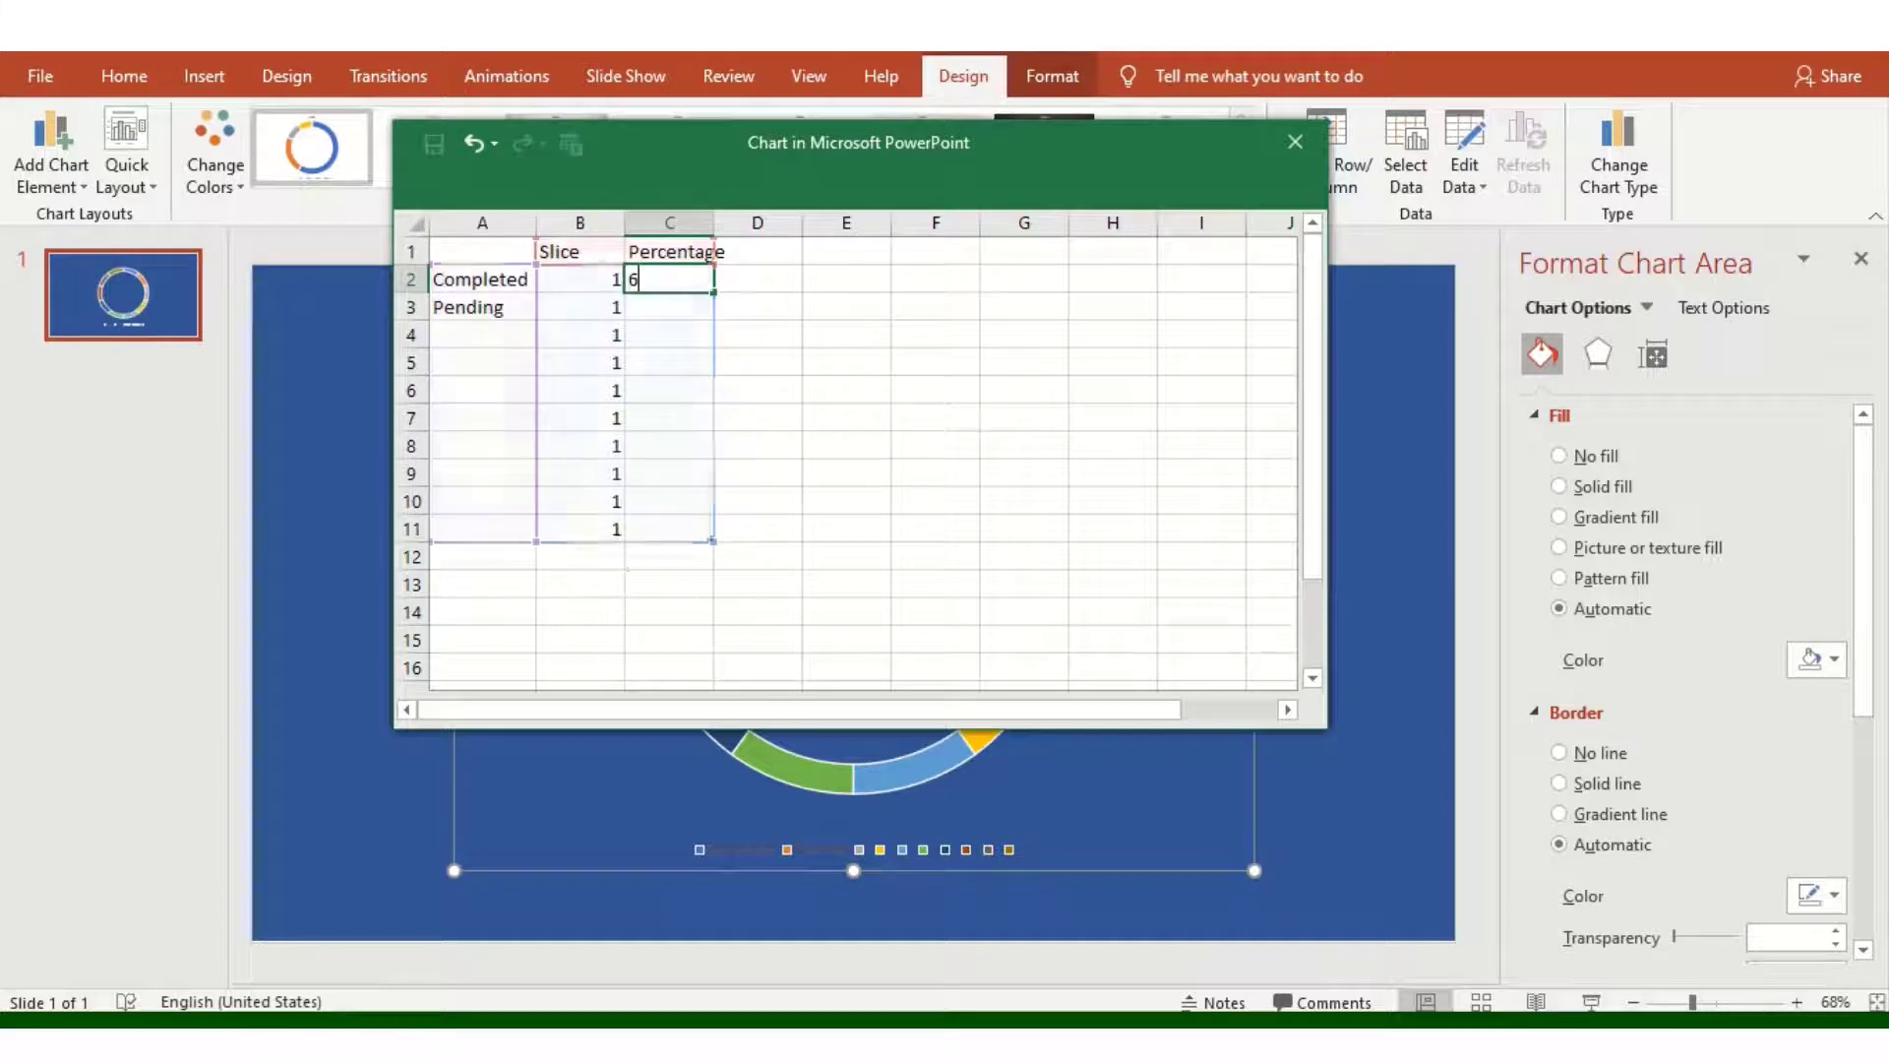
type("3")
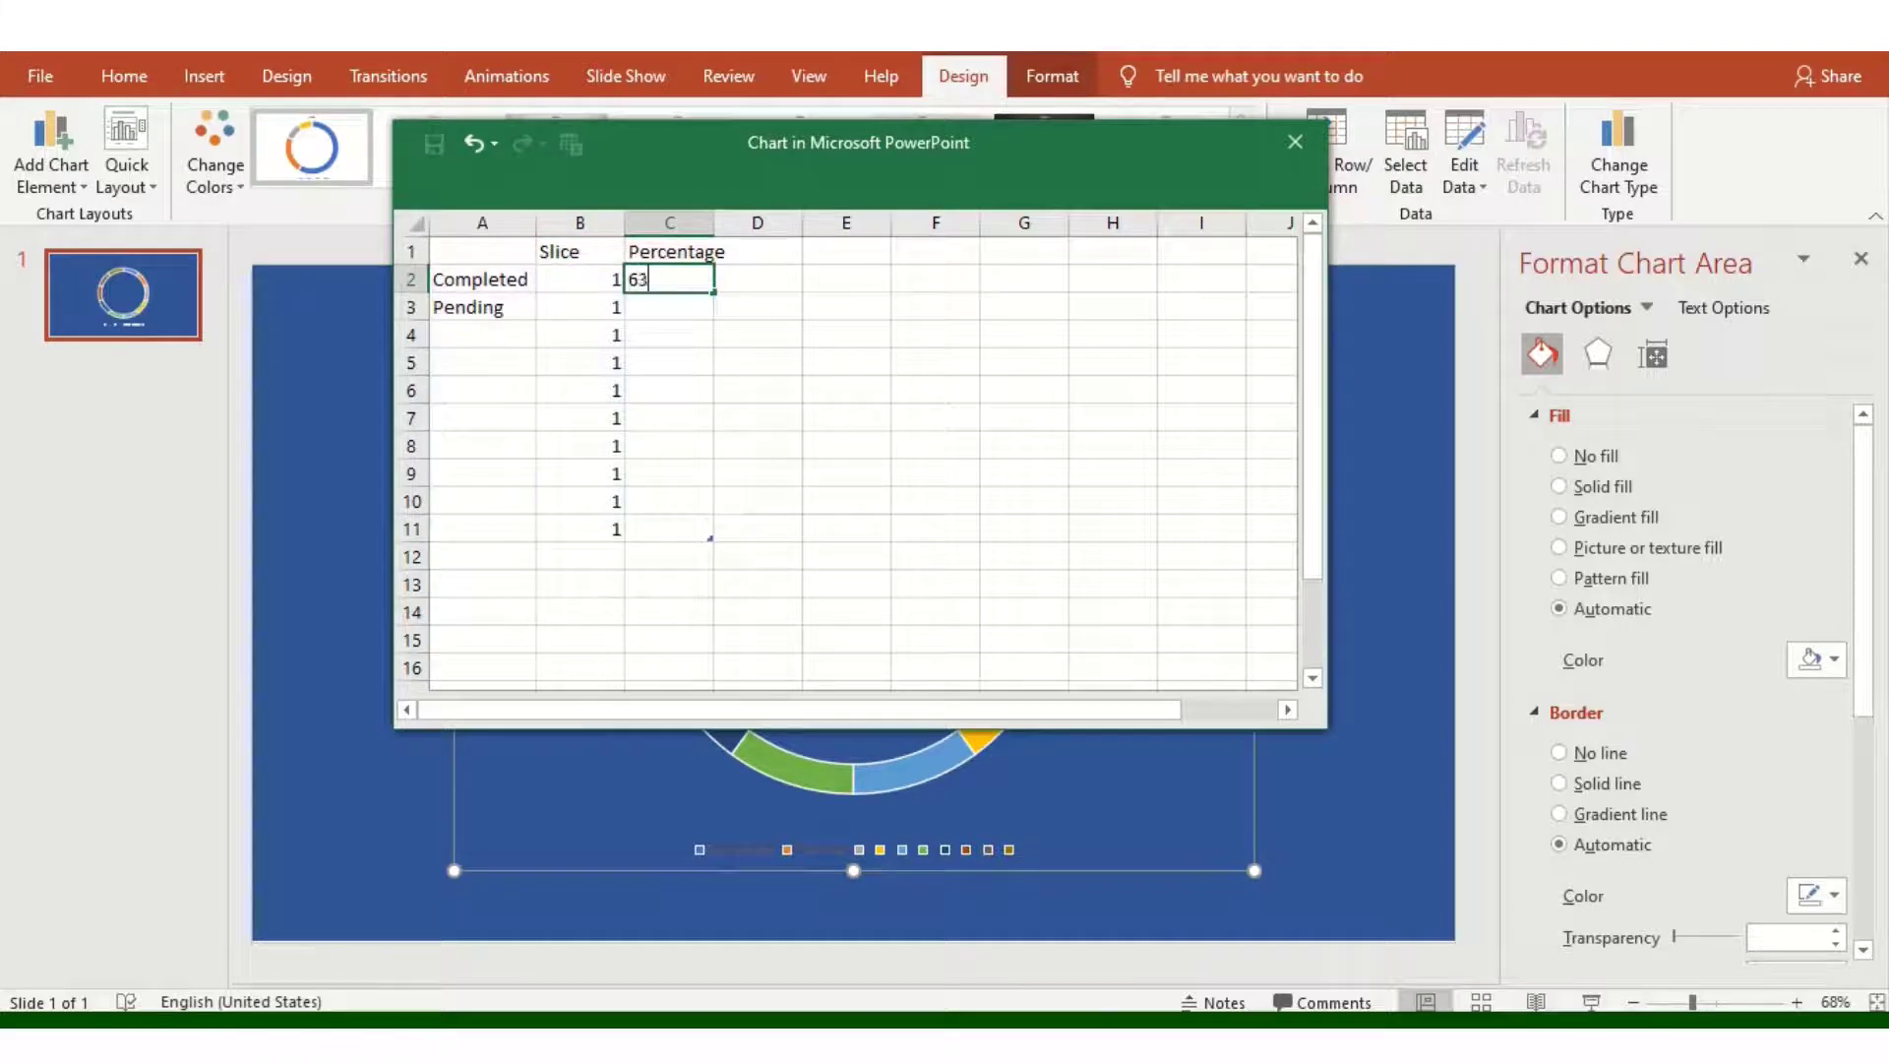
type("%")
key("Return")
type("=")
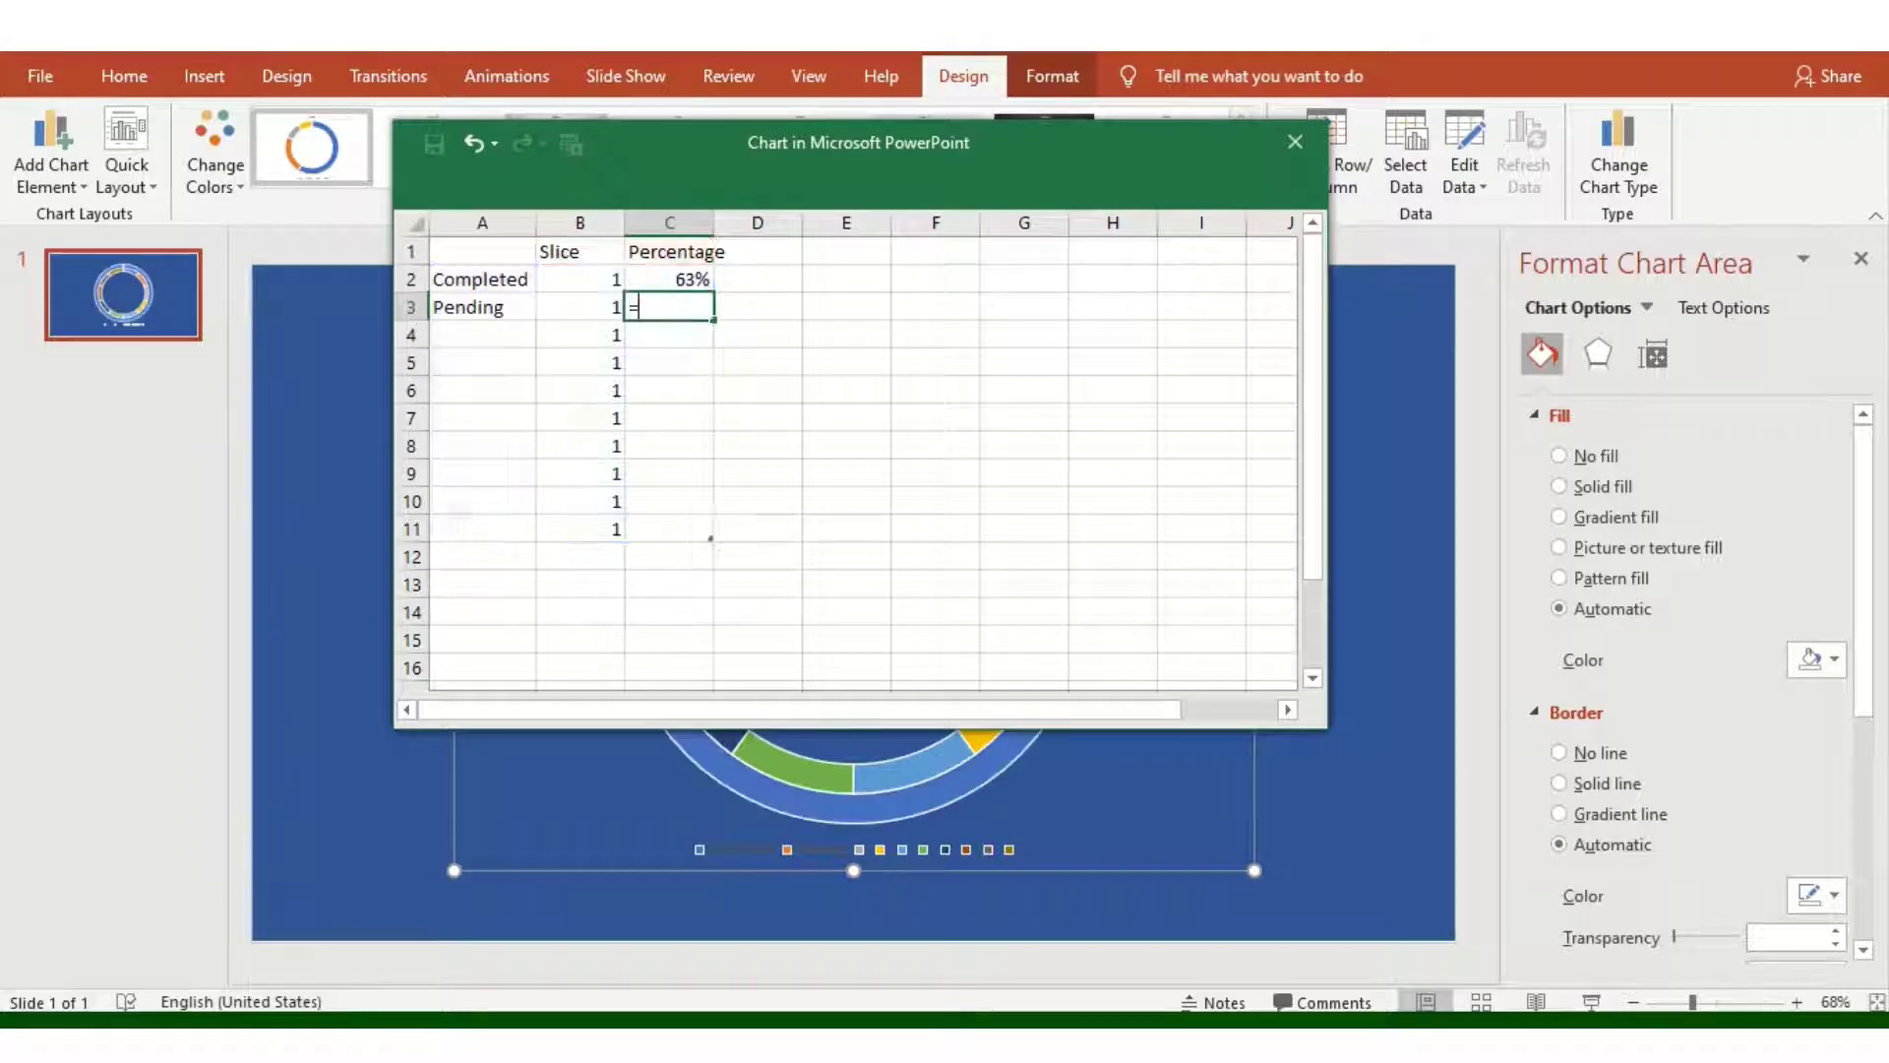
type("1-C2")
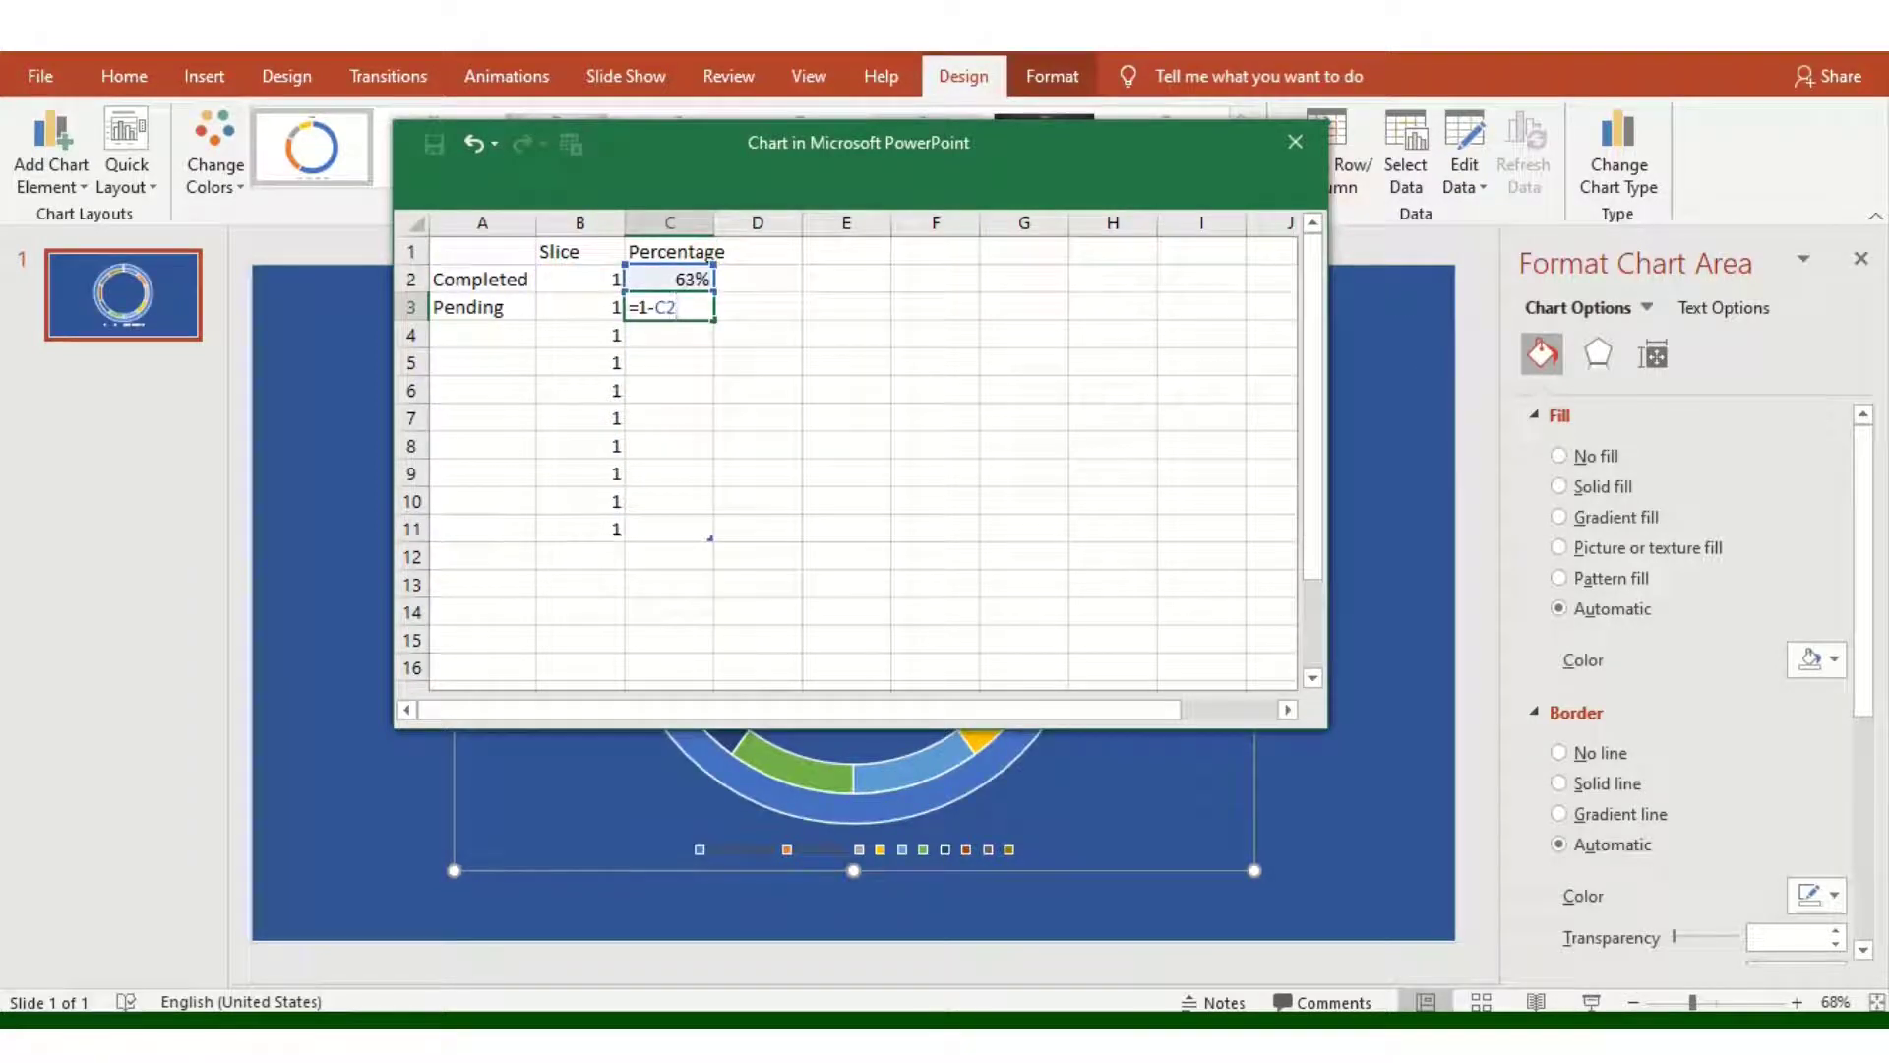
key("Return")
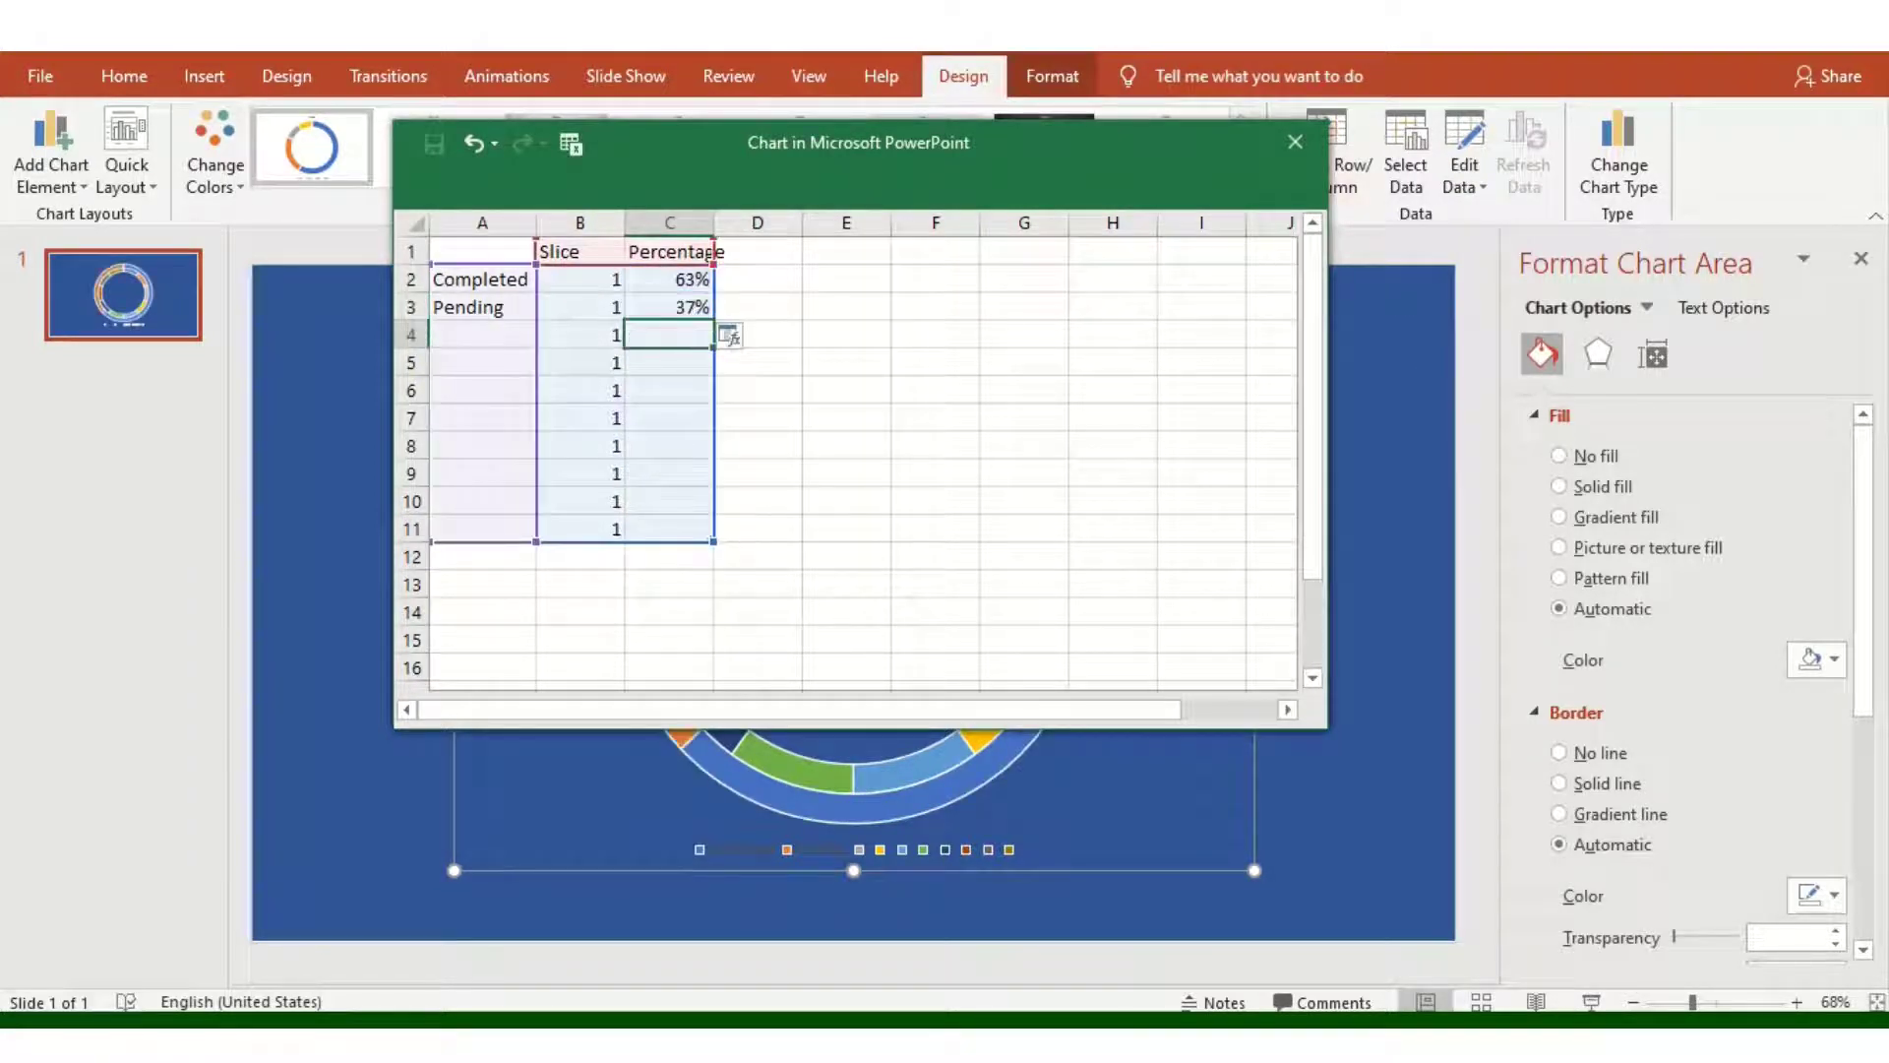
left_click(1295, 141)
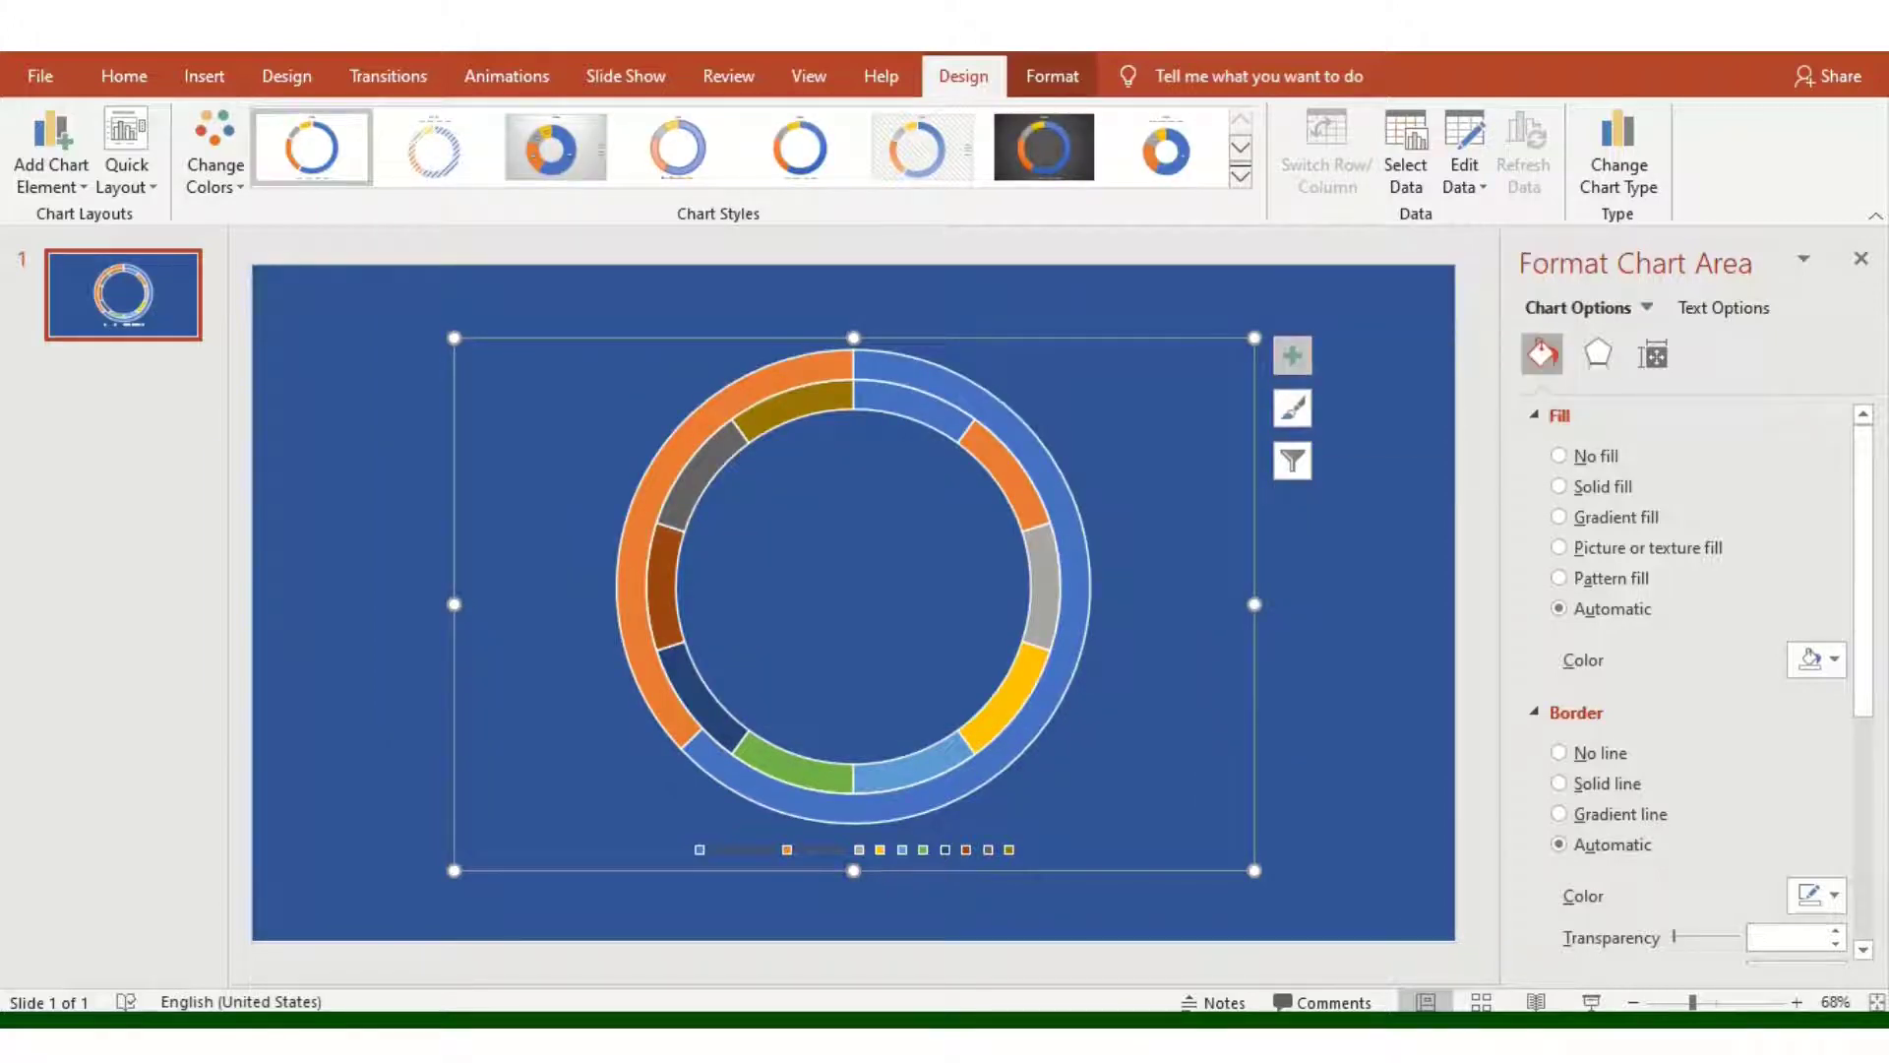
Step: Hide the chart legend
left_click(1292, 354)
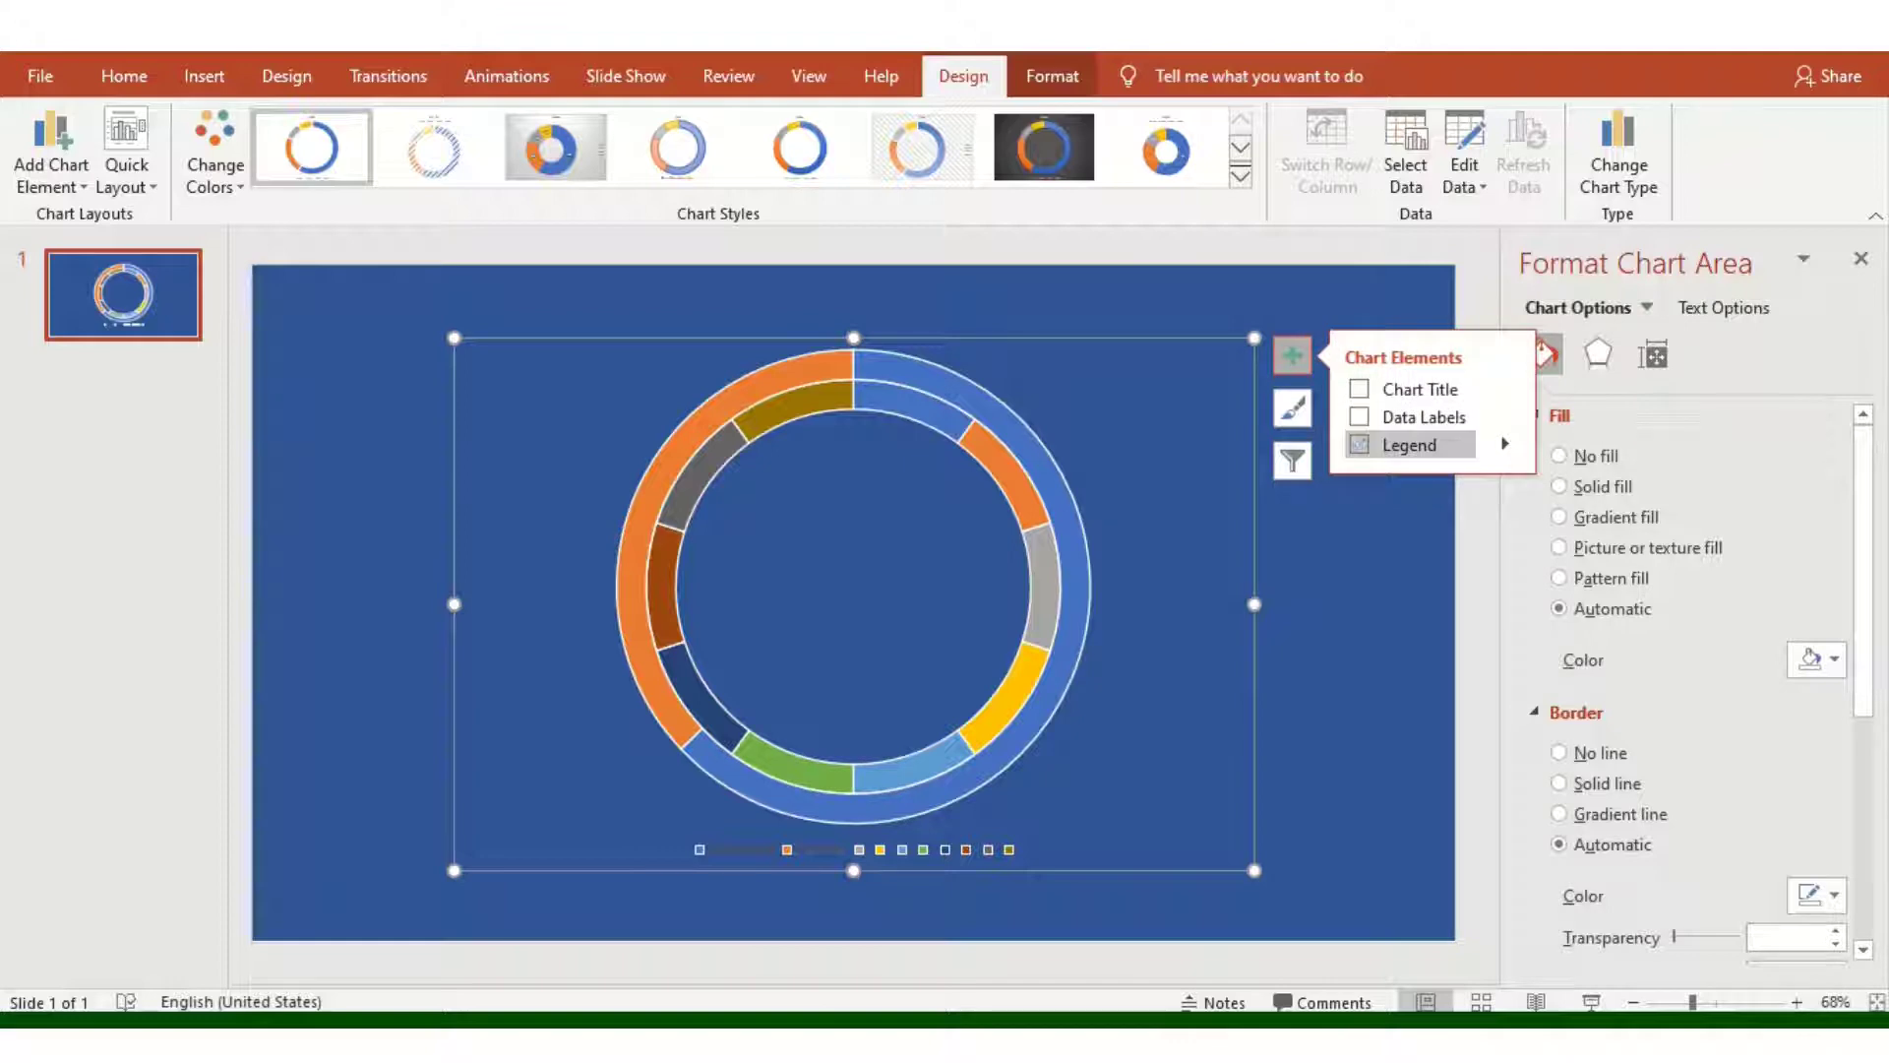
left_click(1358, 445)
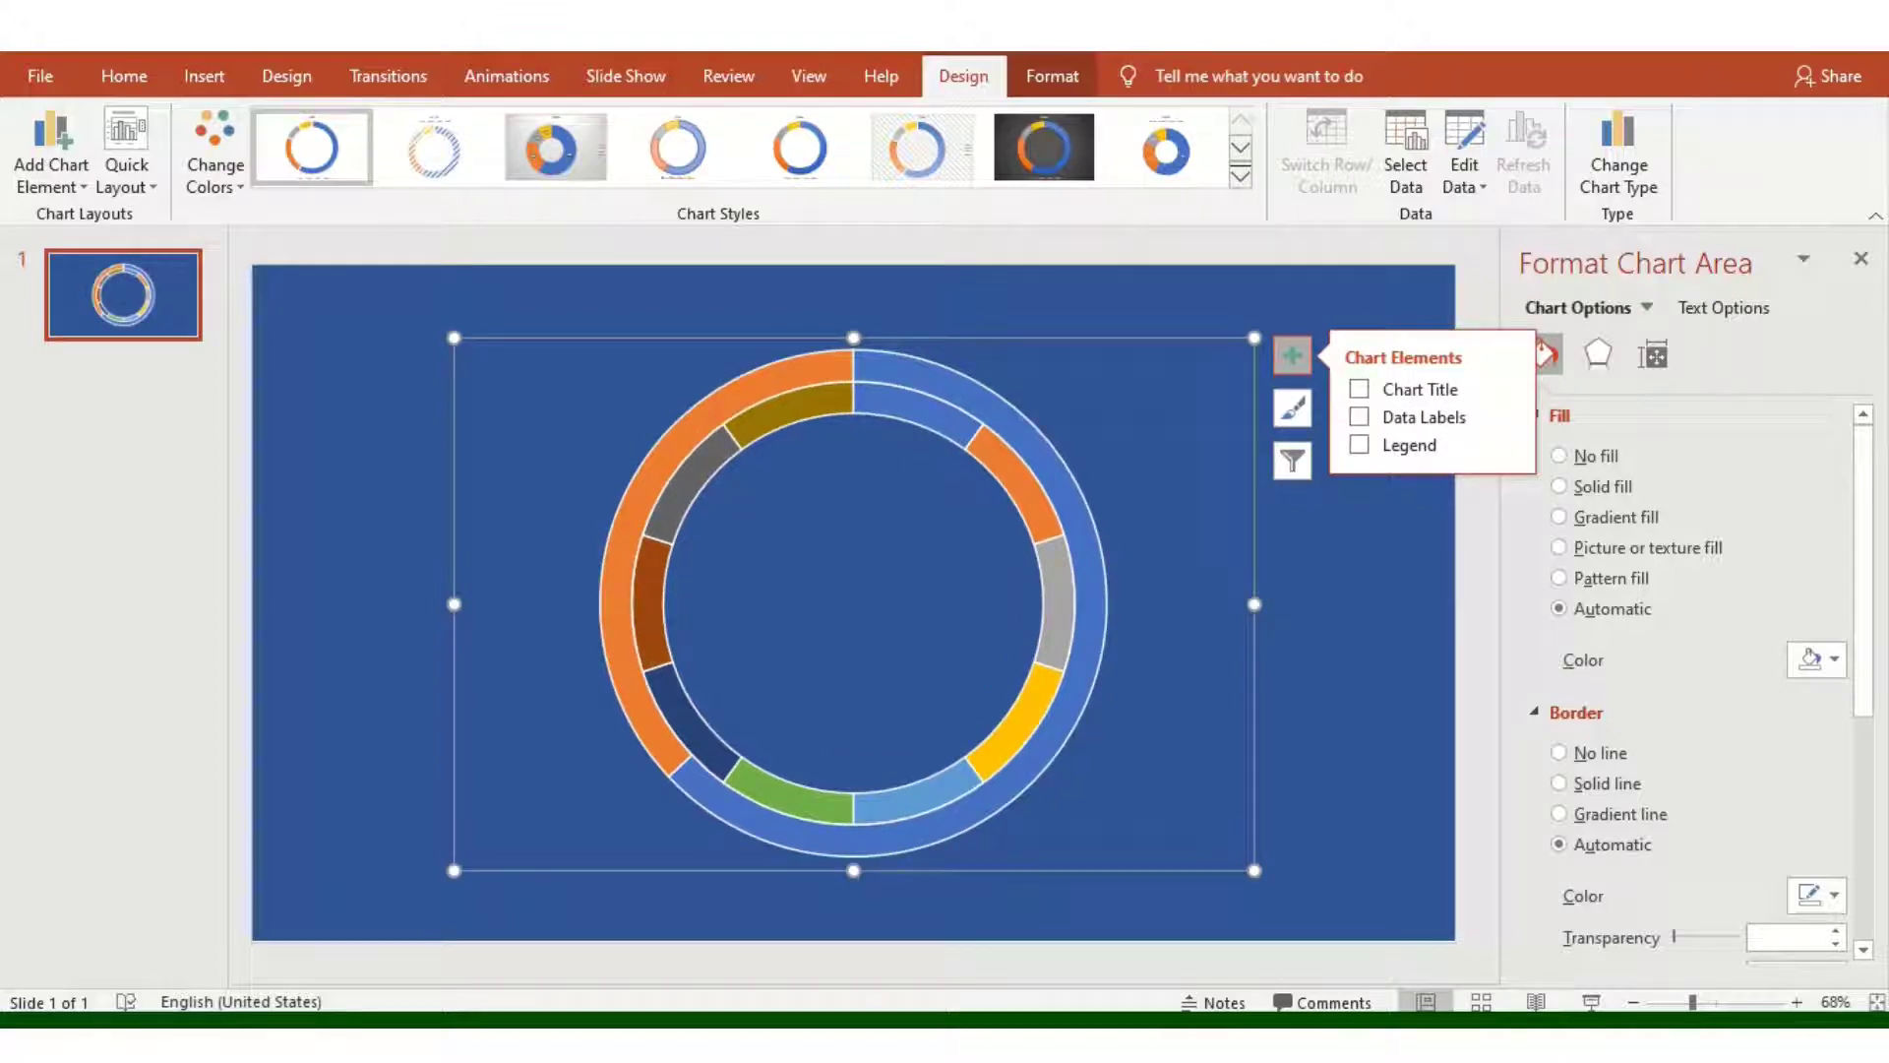
left_click(345, 492)
Step: Reduce the doughnut hole size to 10 so the rings become thicker
left_click(615, 590)
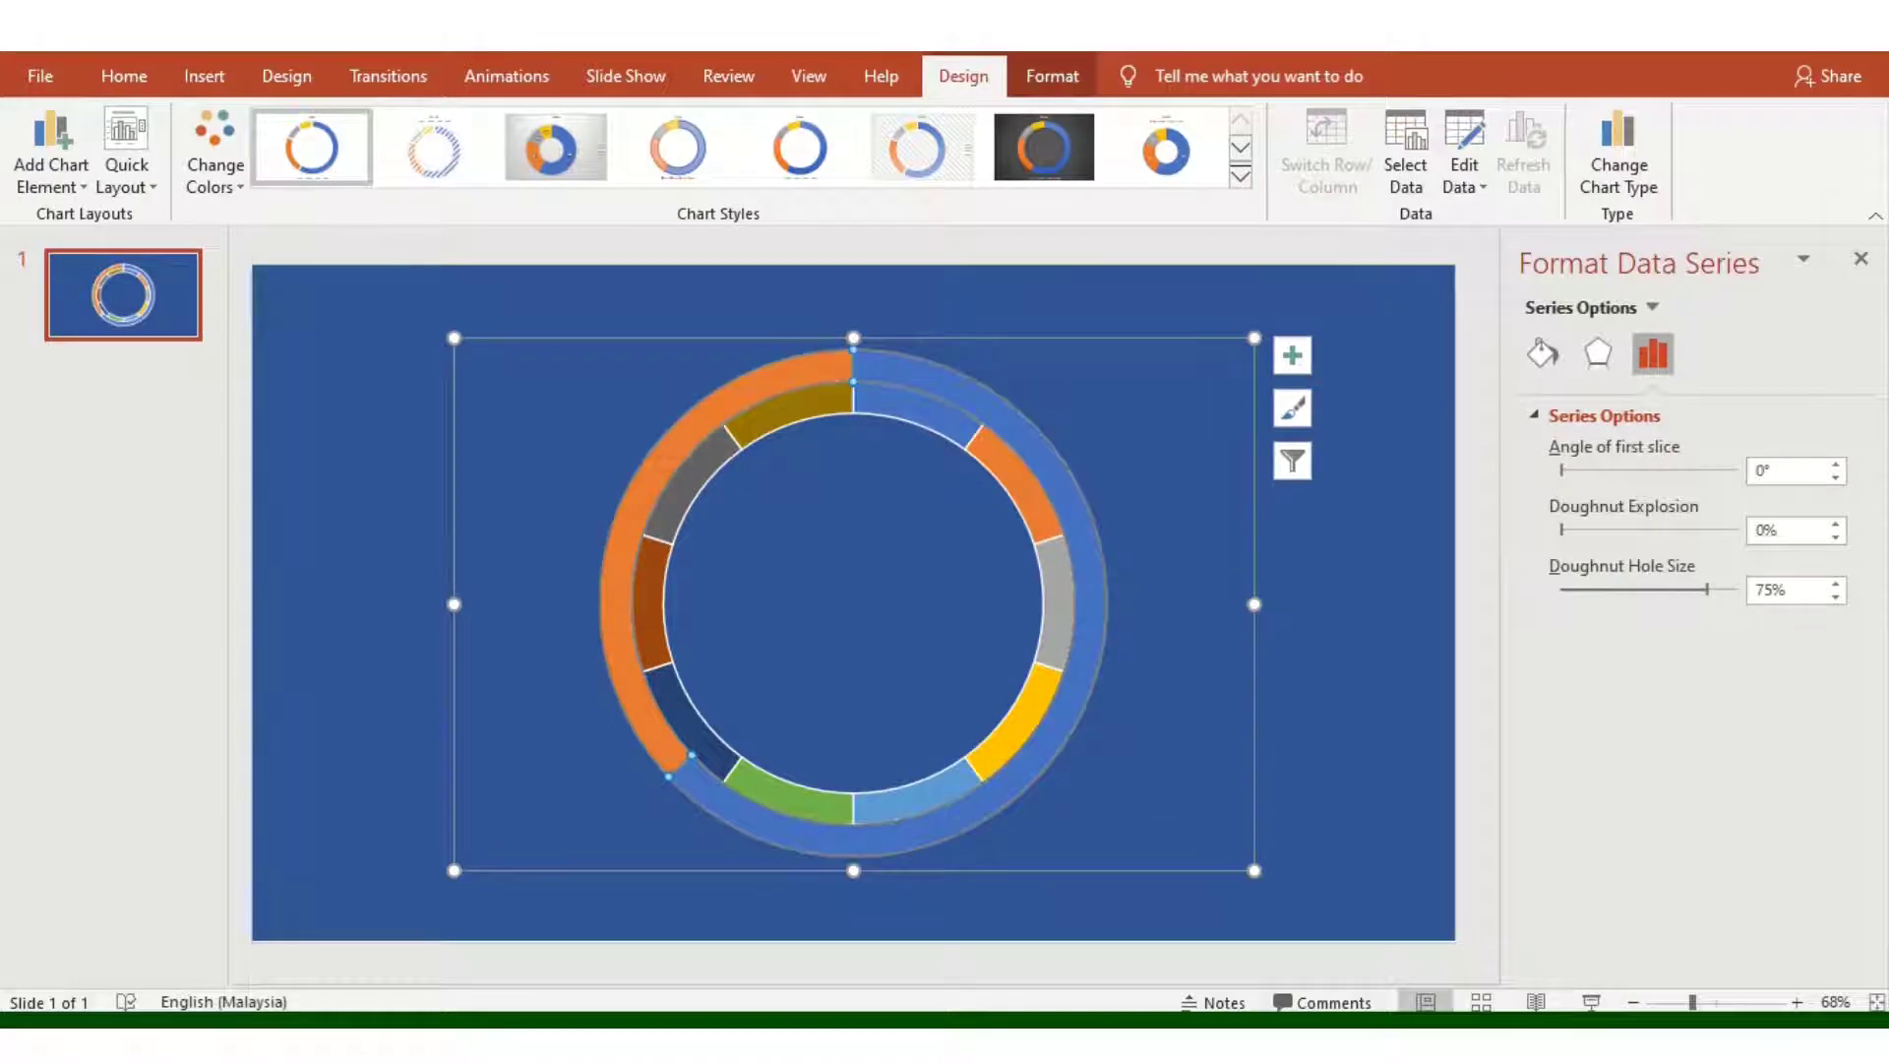
double_click(1762, 590)
type("10")
key("Return")
key("Escape")
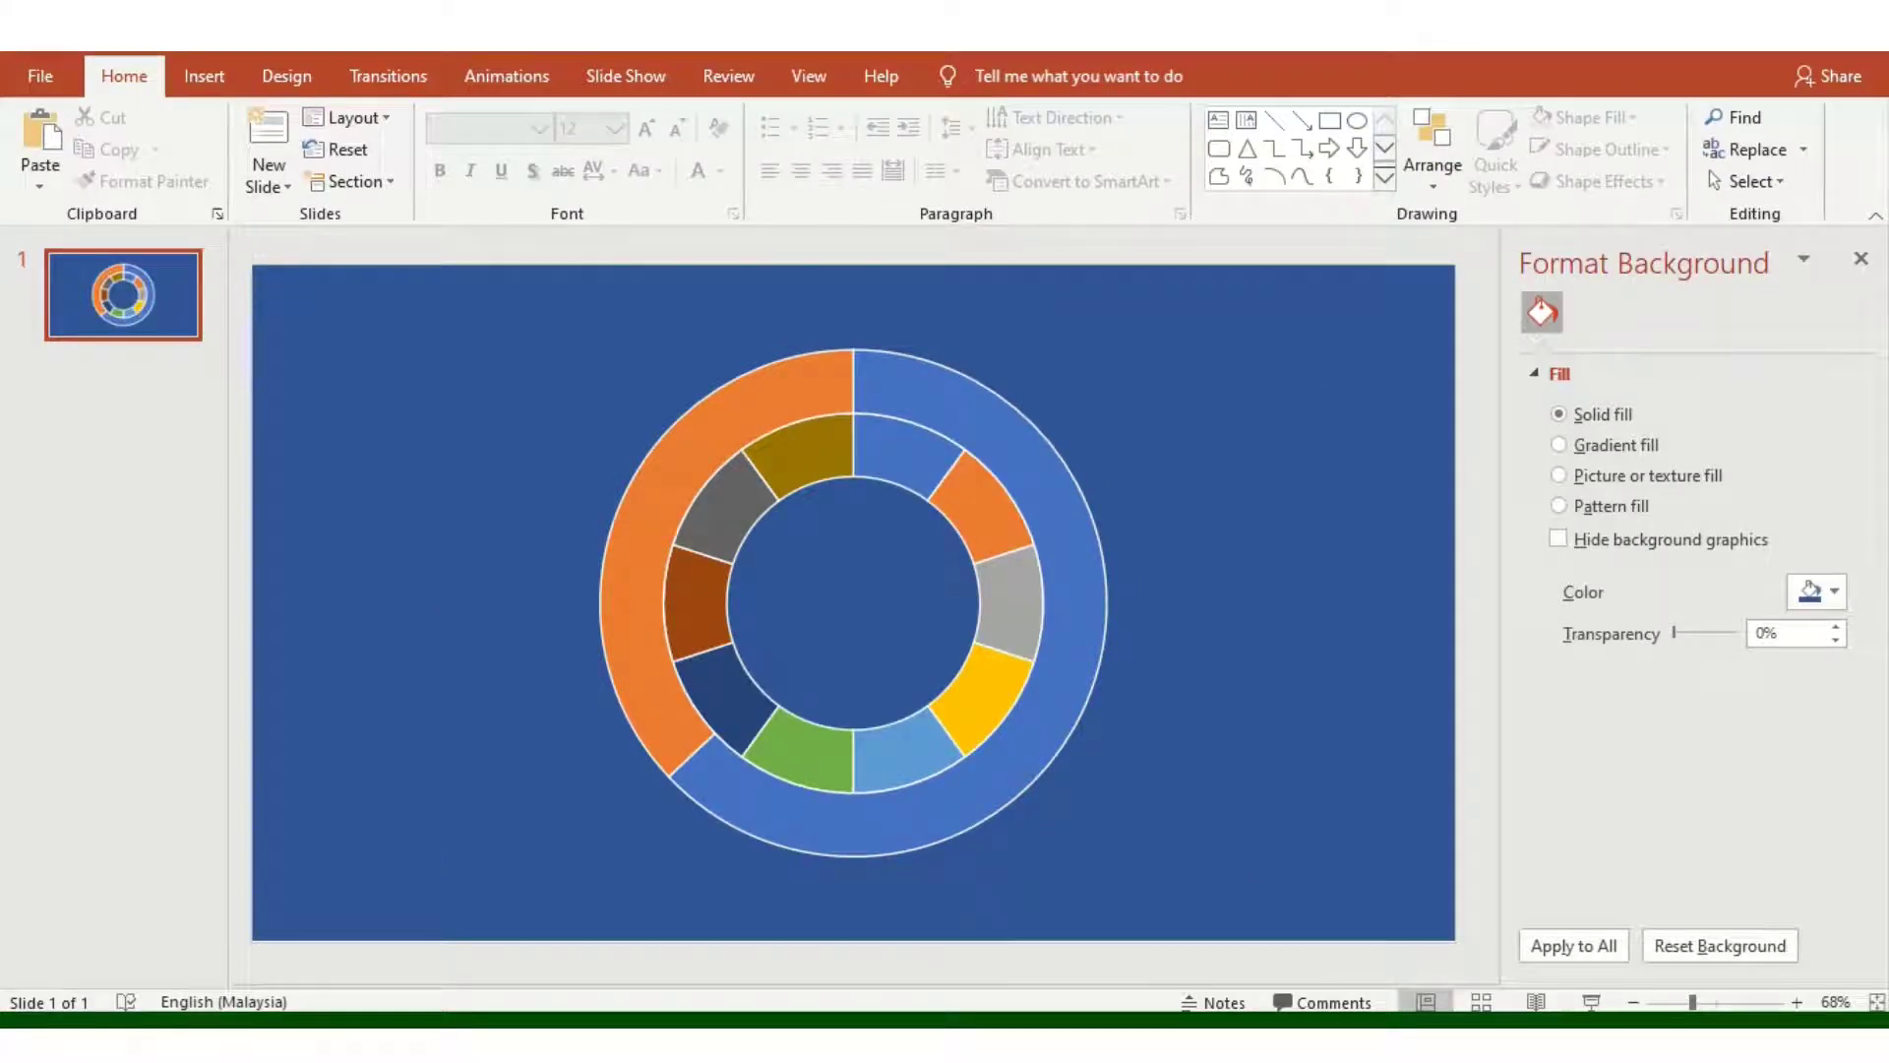
Step: Colour the inner ring magenta and give it a 5 pt border
left_click(807, 445)
left_click(807, 444)
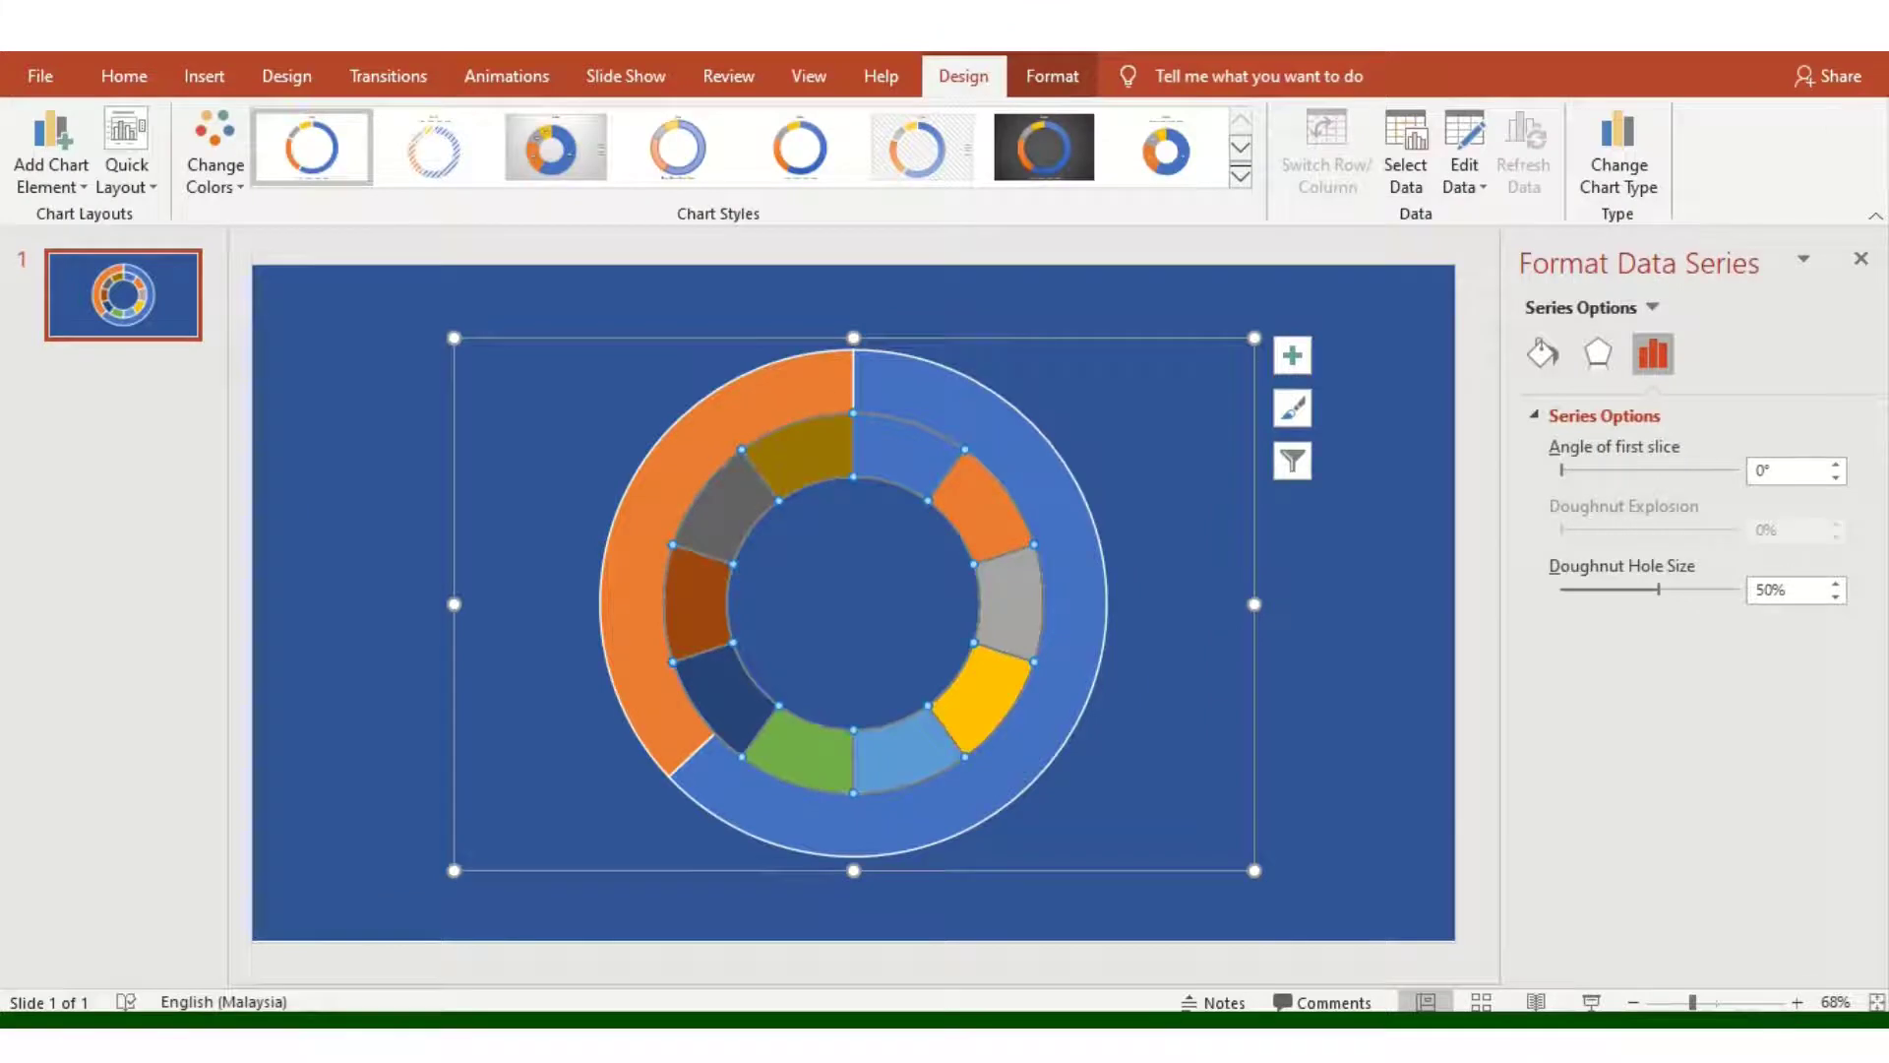
left_click(1542, 353)
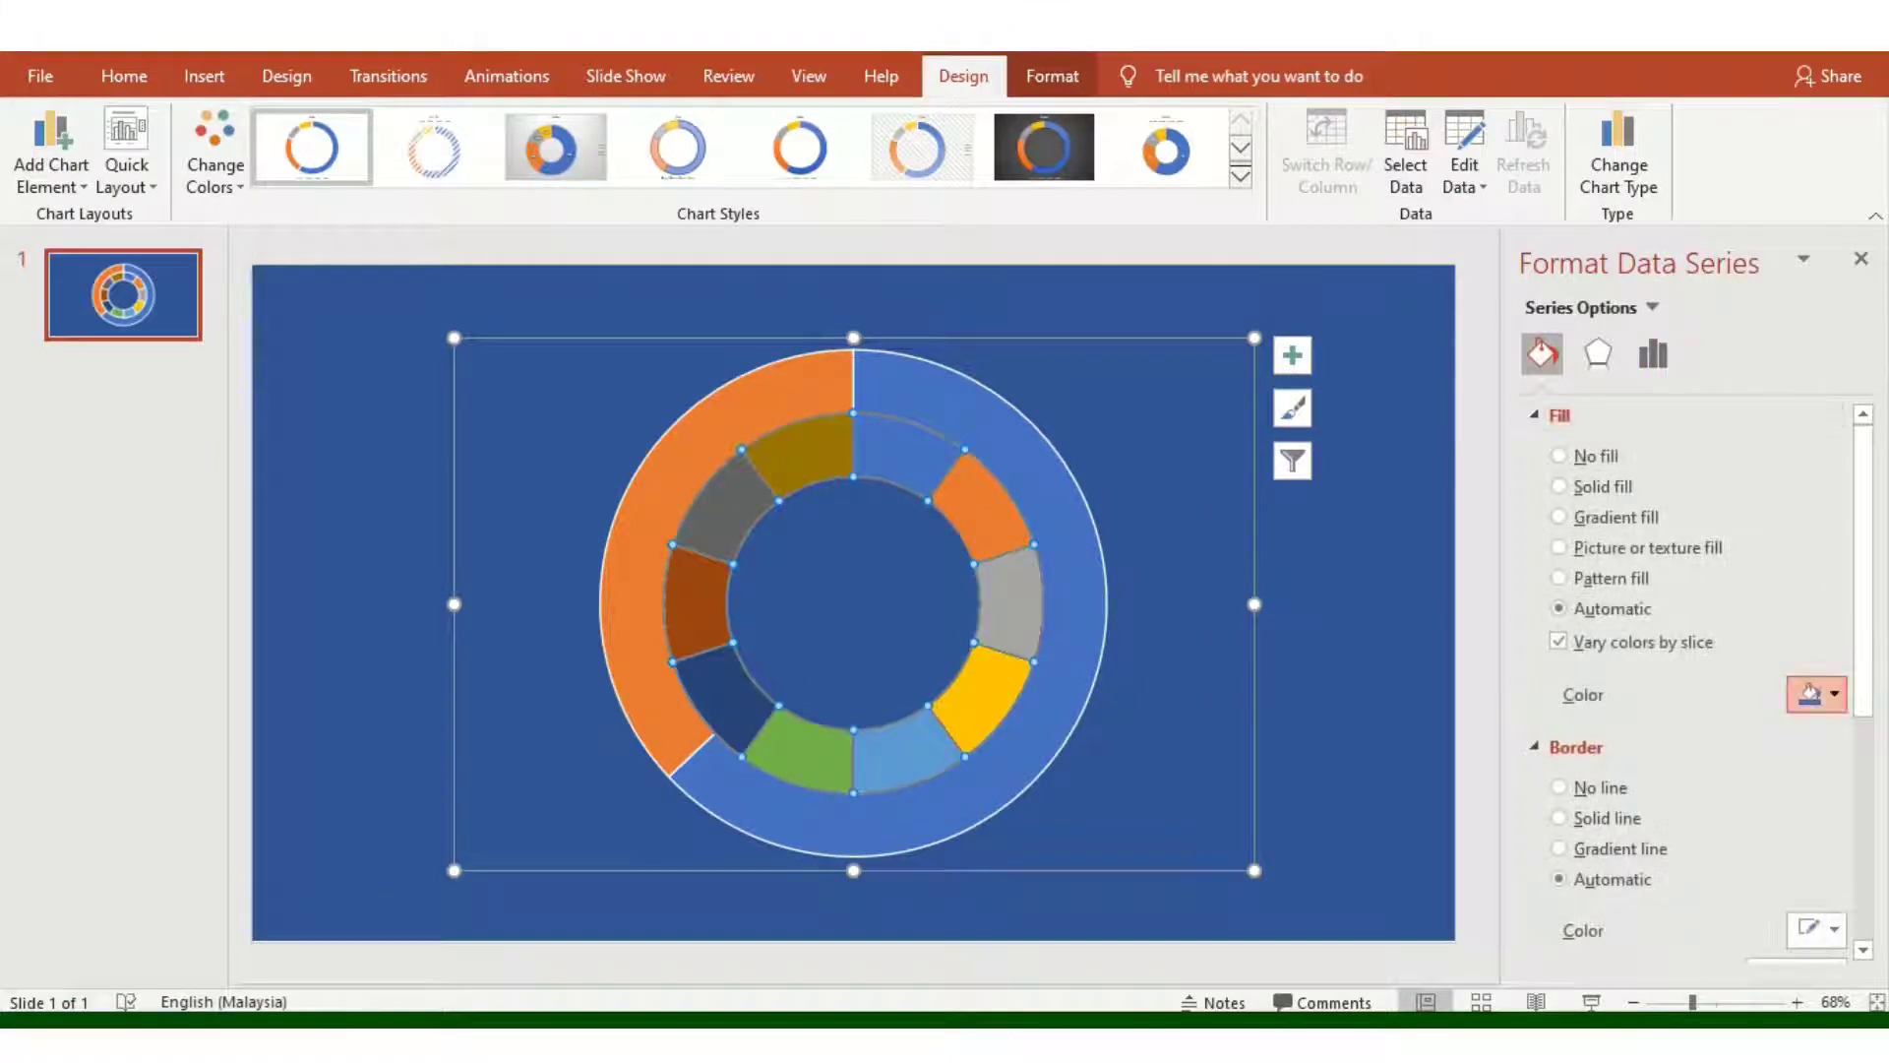
left_click(1816, 694)
left_click(1663, 606)
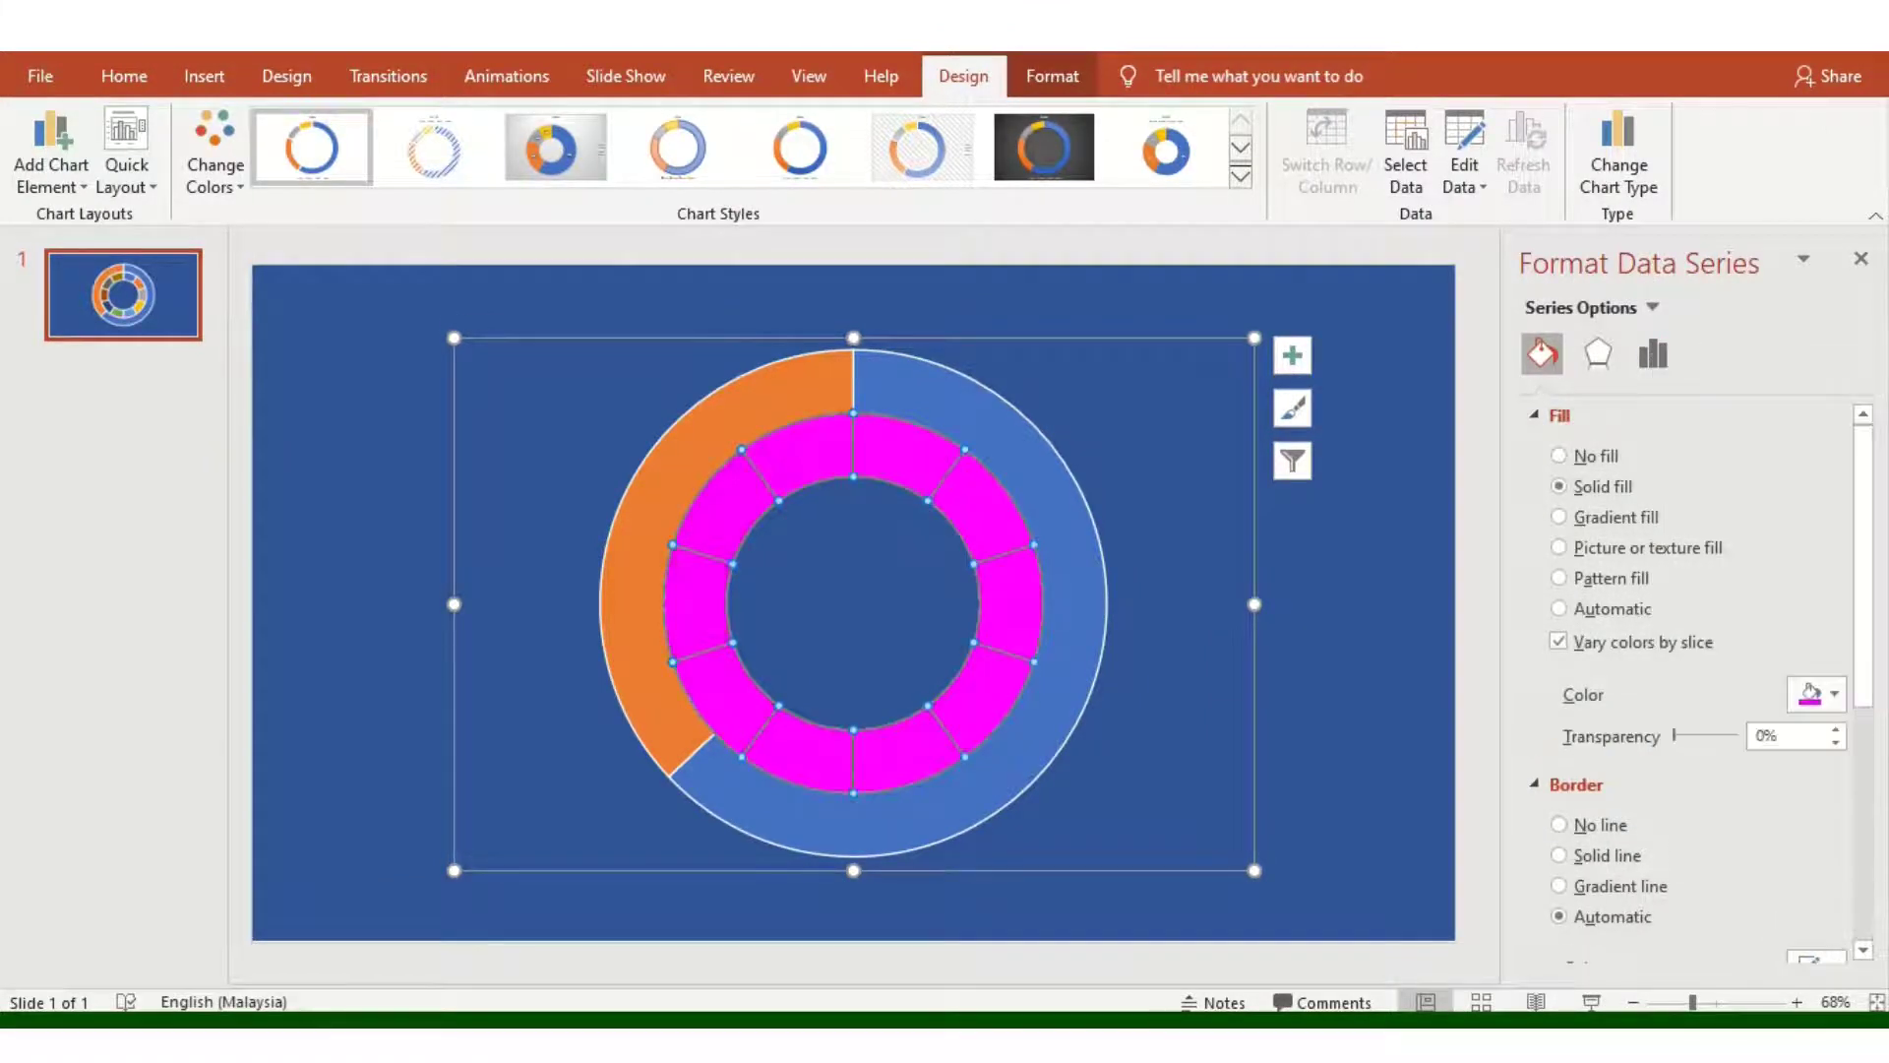
scroll(1693, 689, "down", 5)
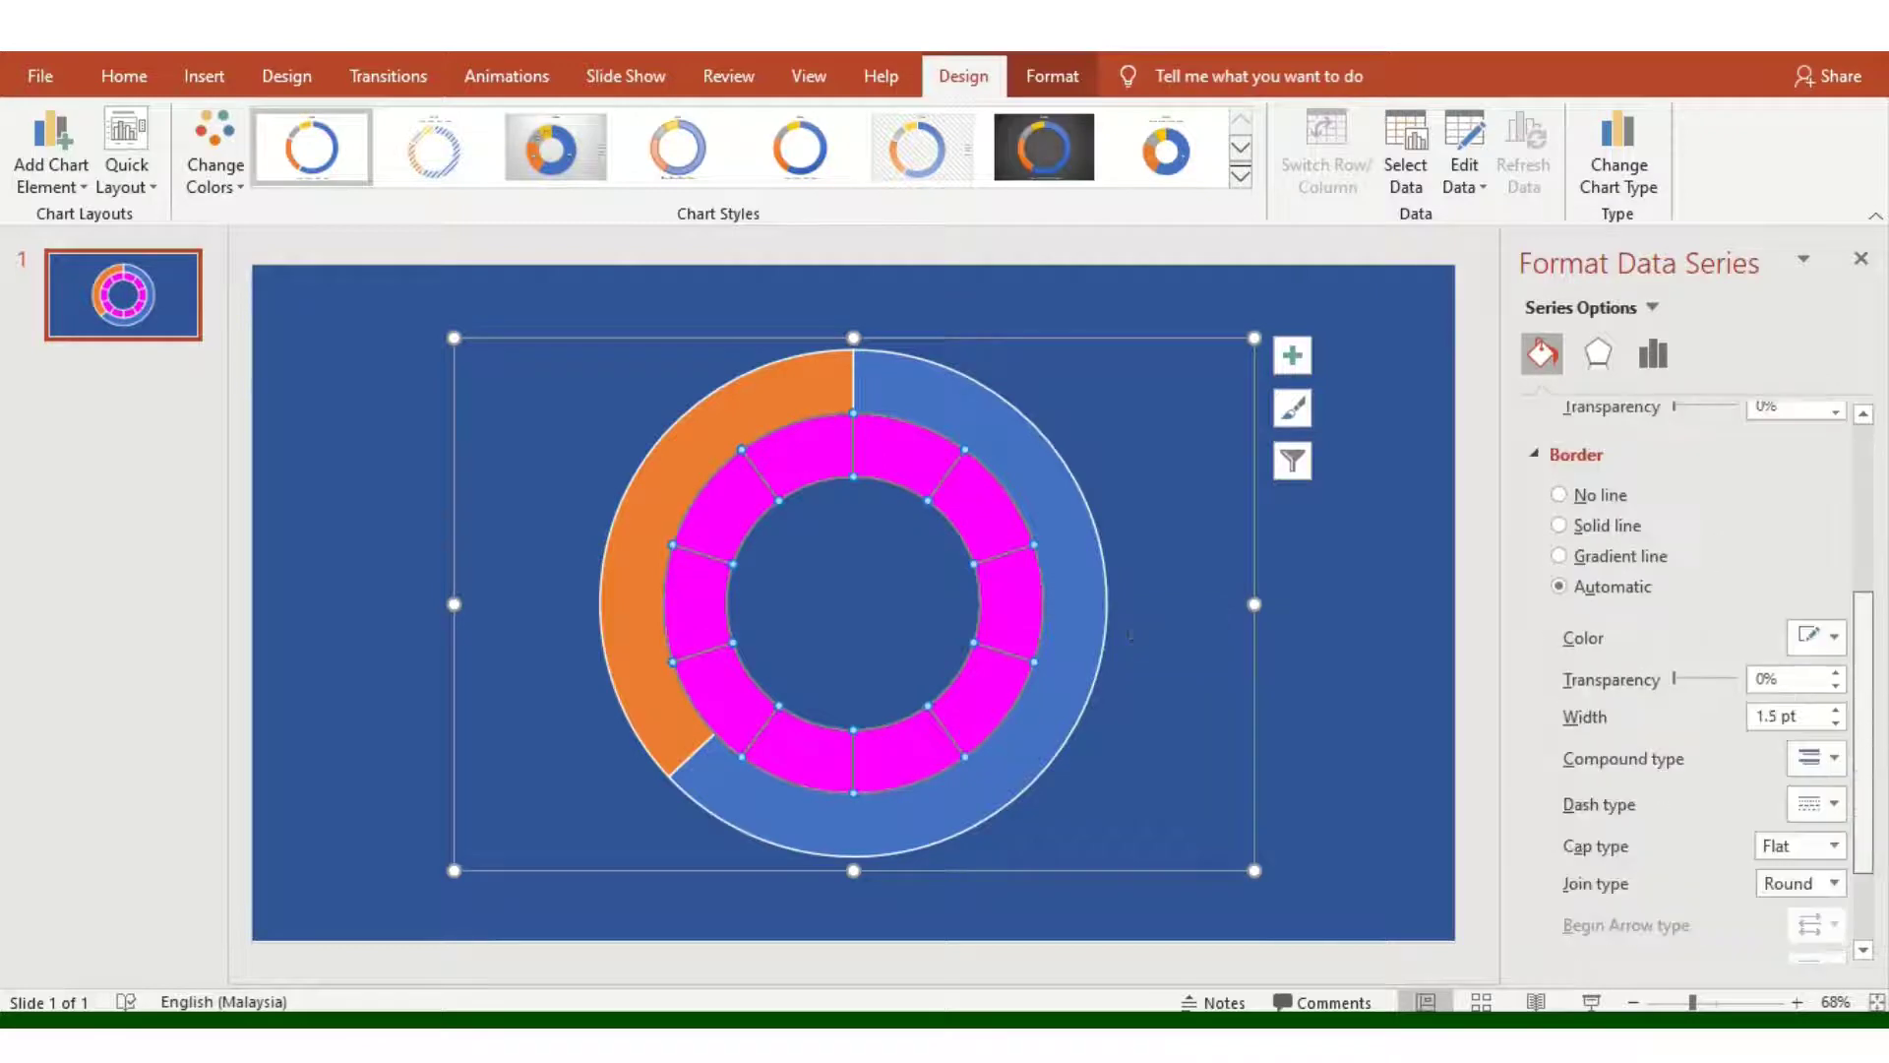
scroll(1692, 689, "down", 2)
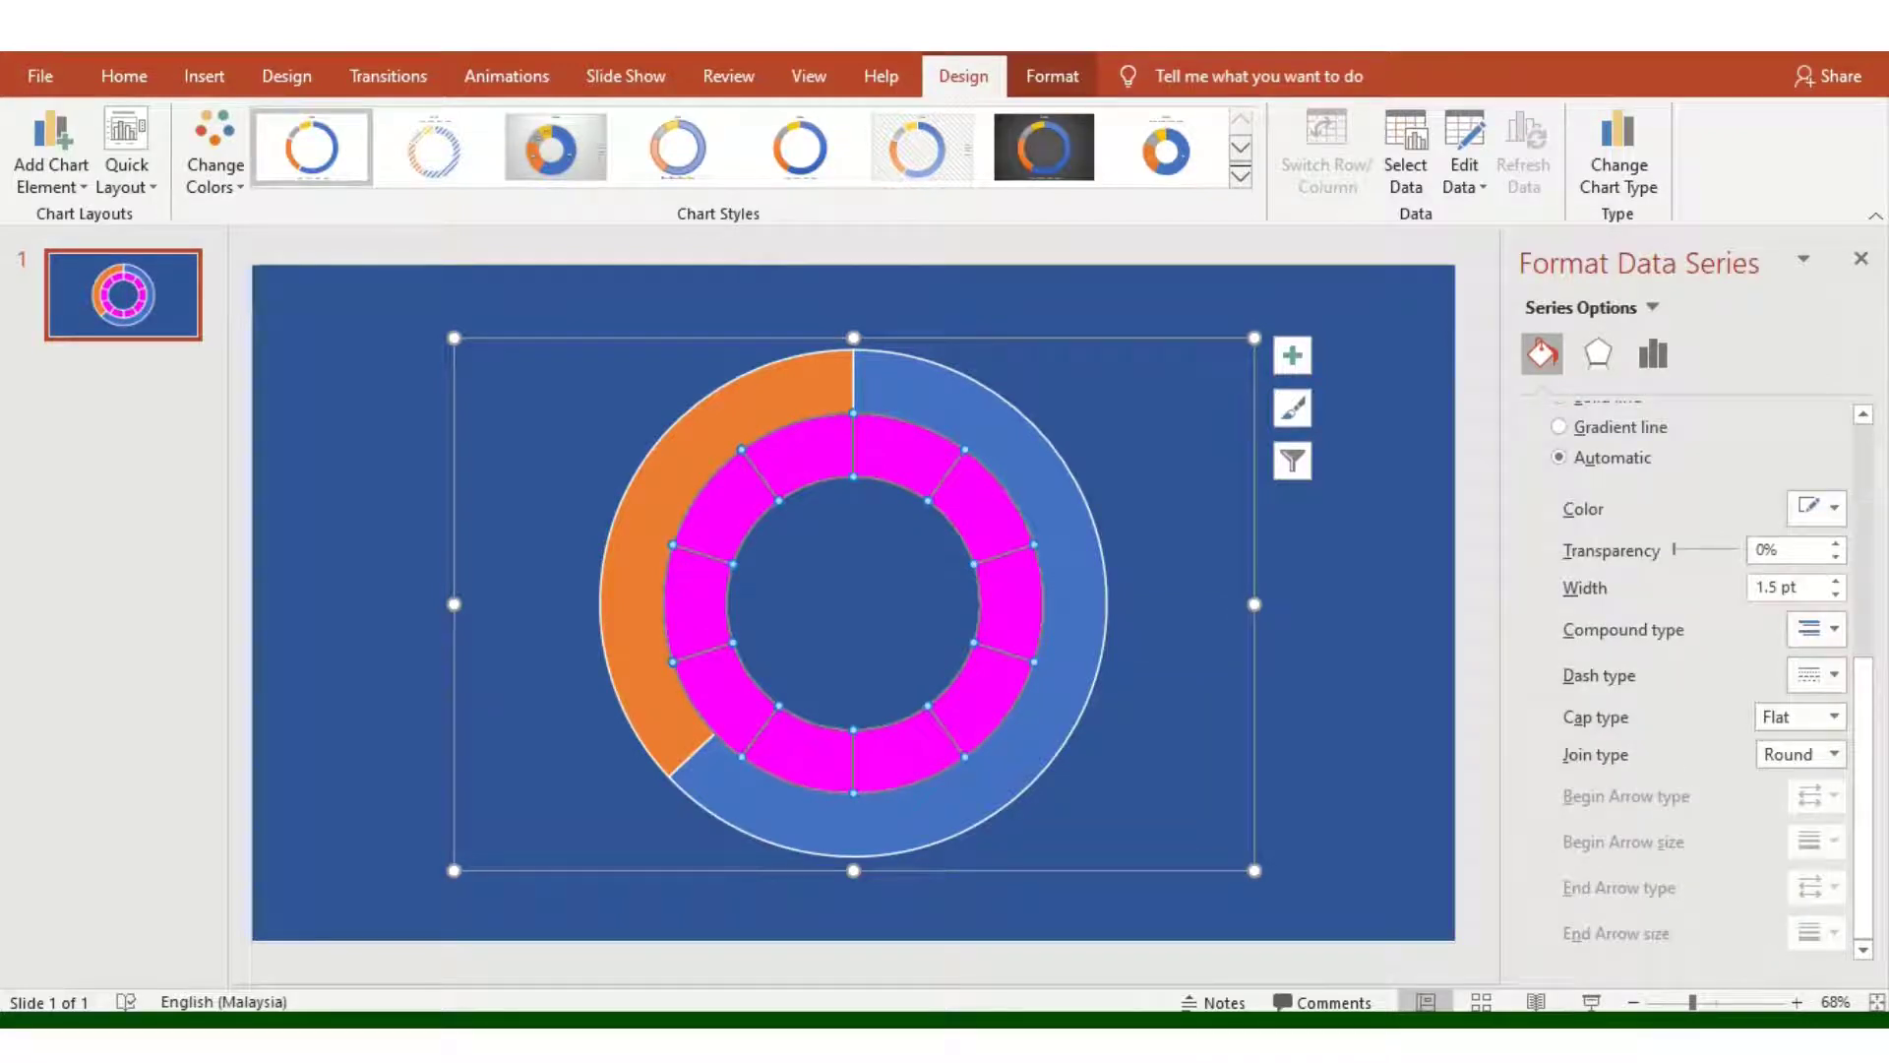
double_click(1766, 587)
type("5")
key("Return")
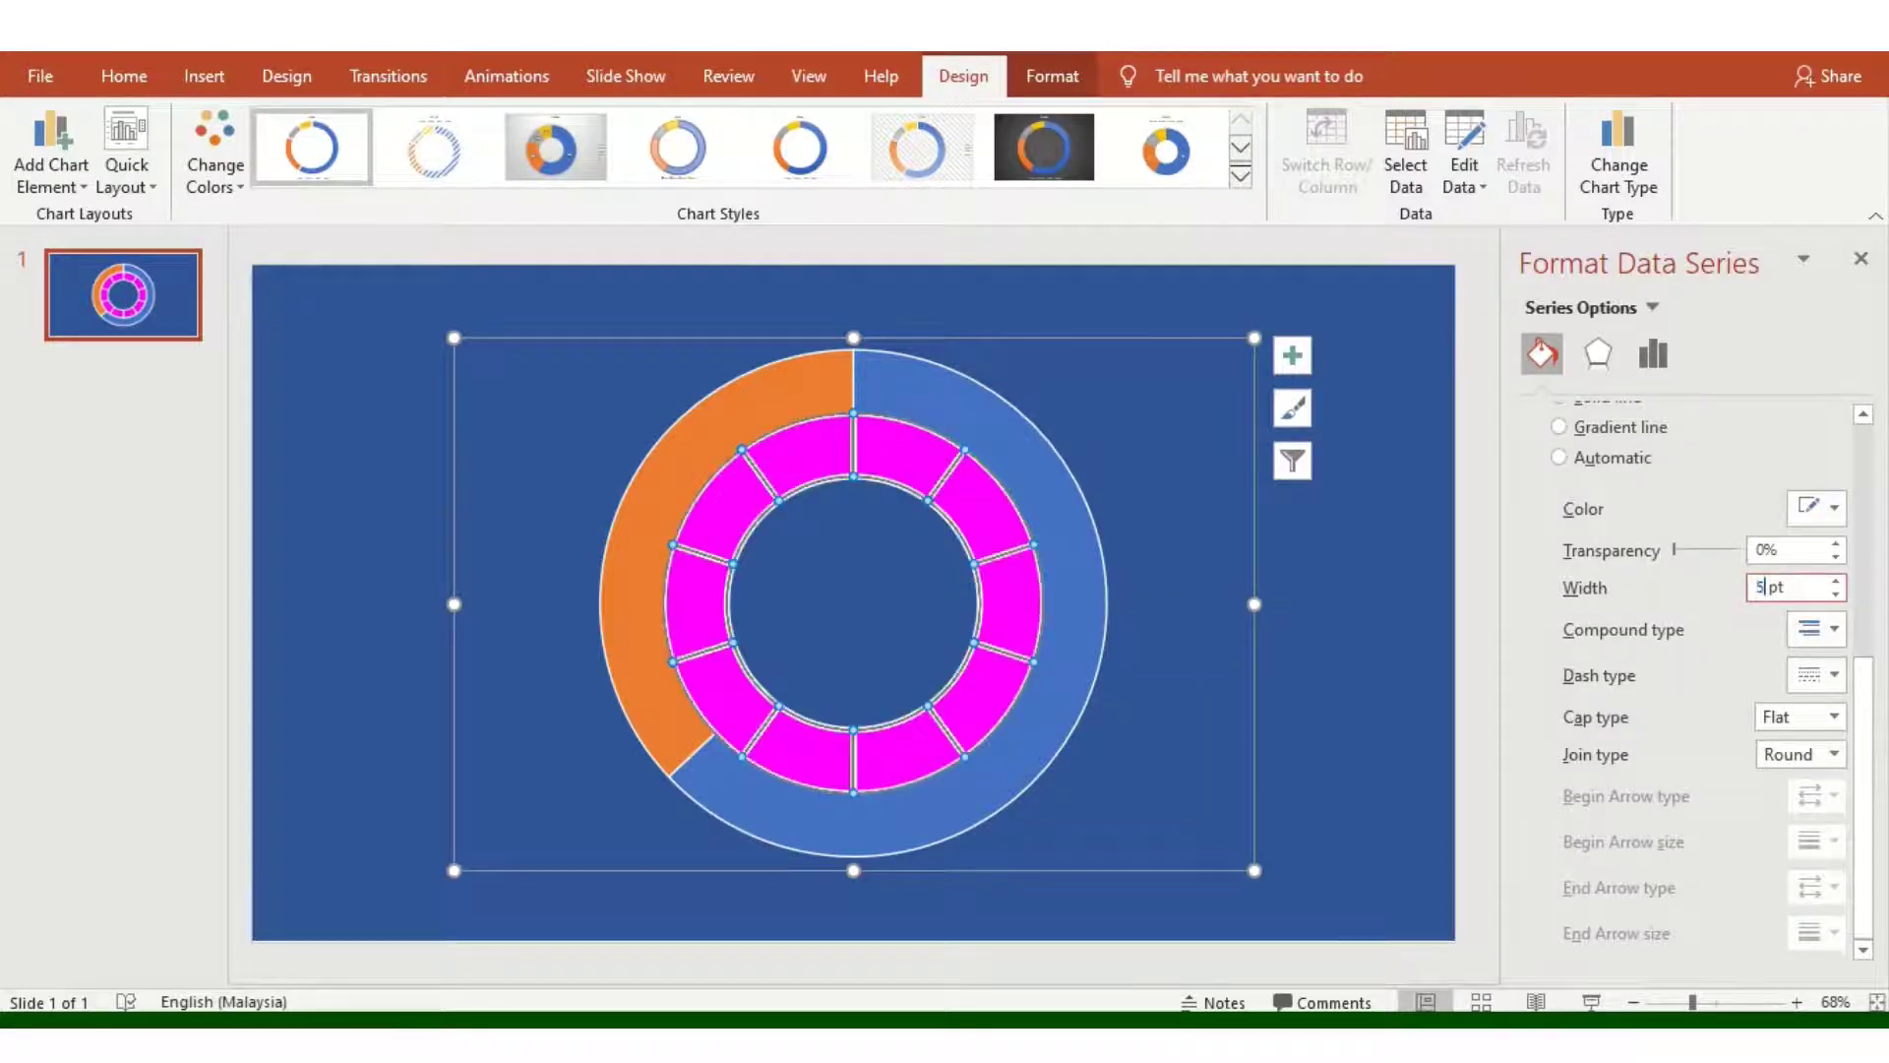
Step: Give the outer orange-and-blue ring a 5 pt border as well
left_click(635, 561)
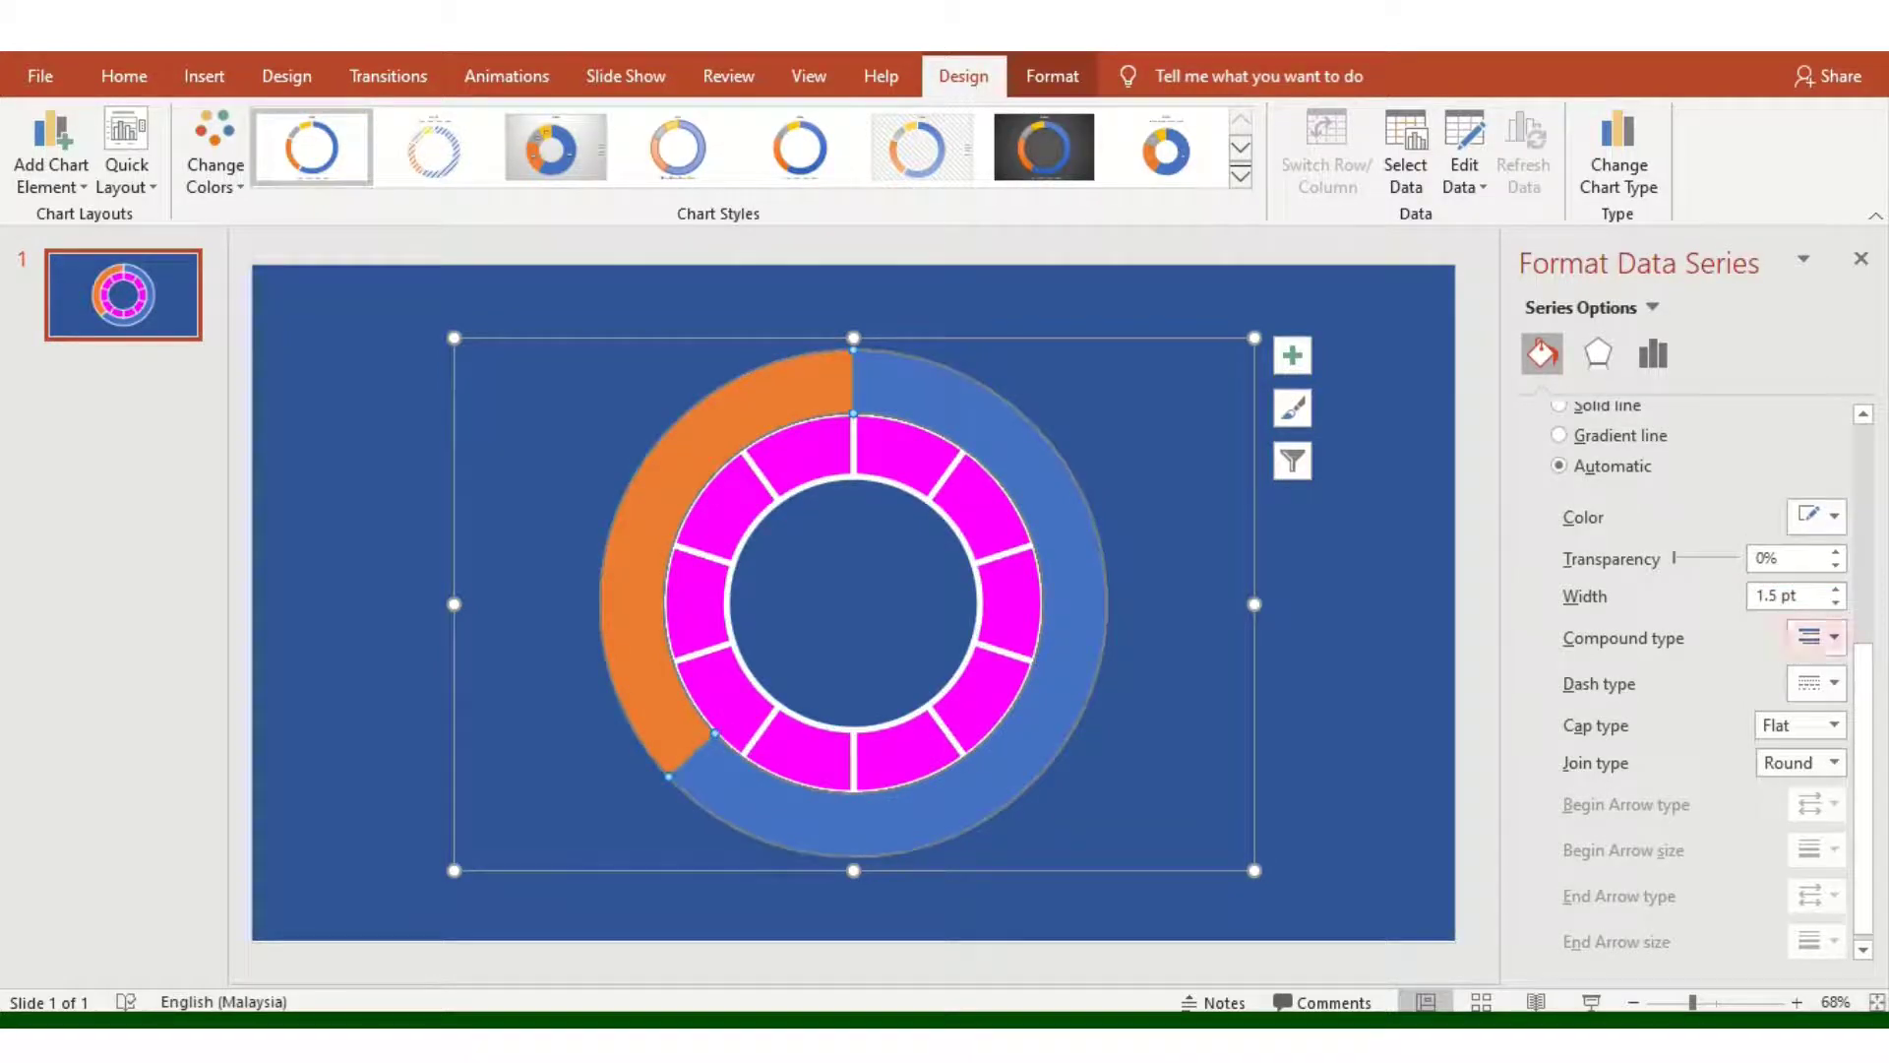
double_click(1766, 596)
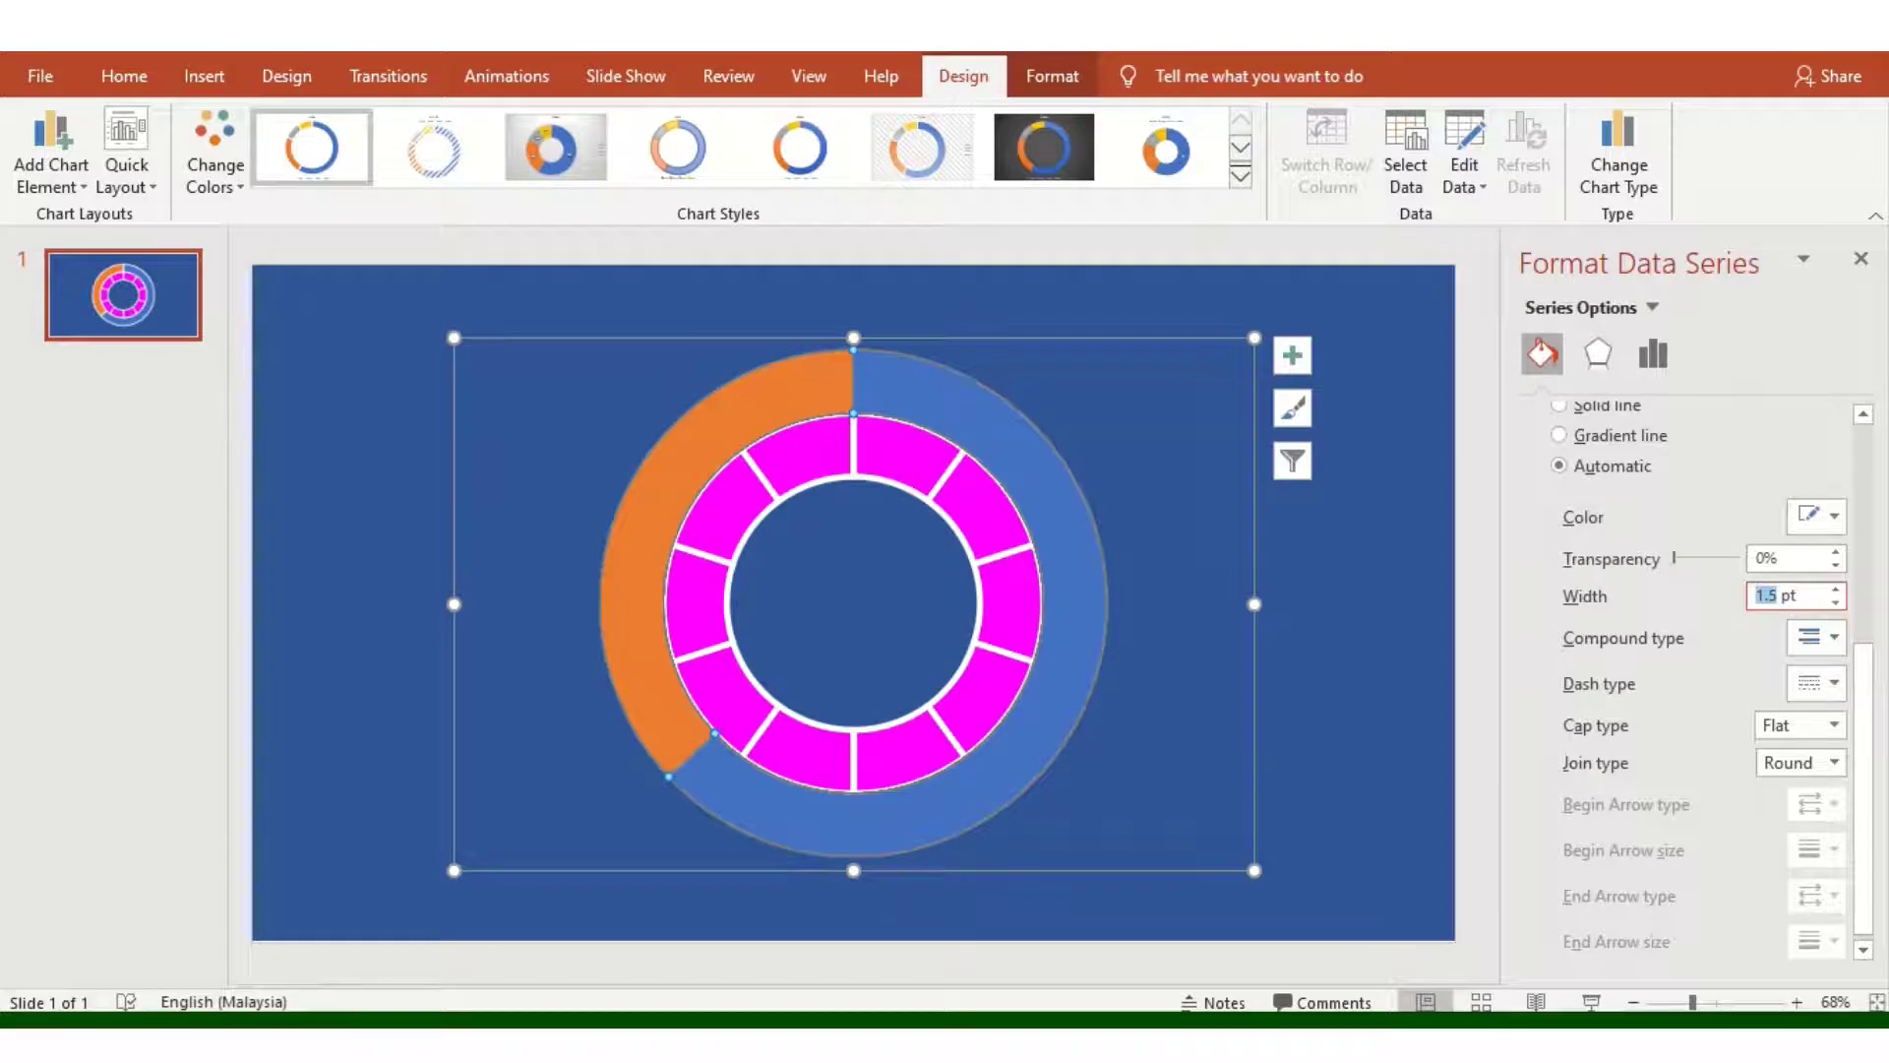
type("5")
key("Return")
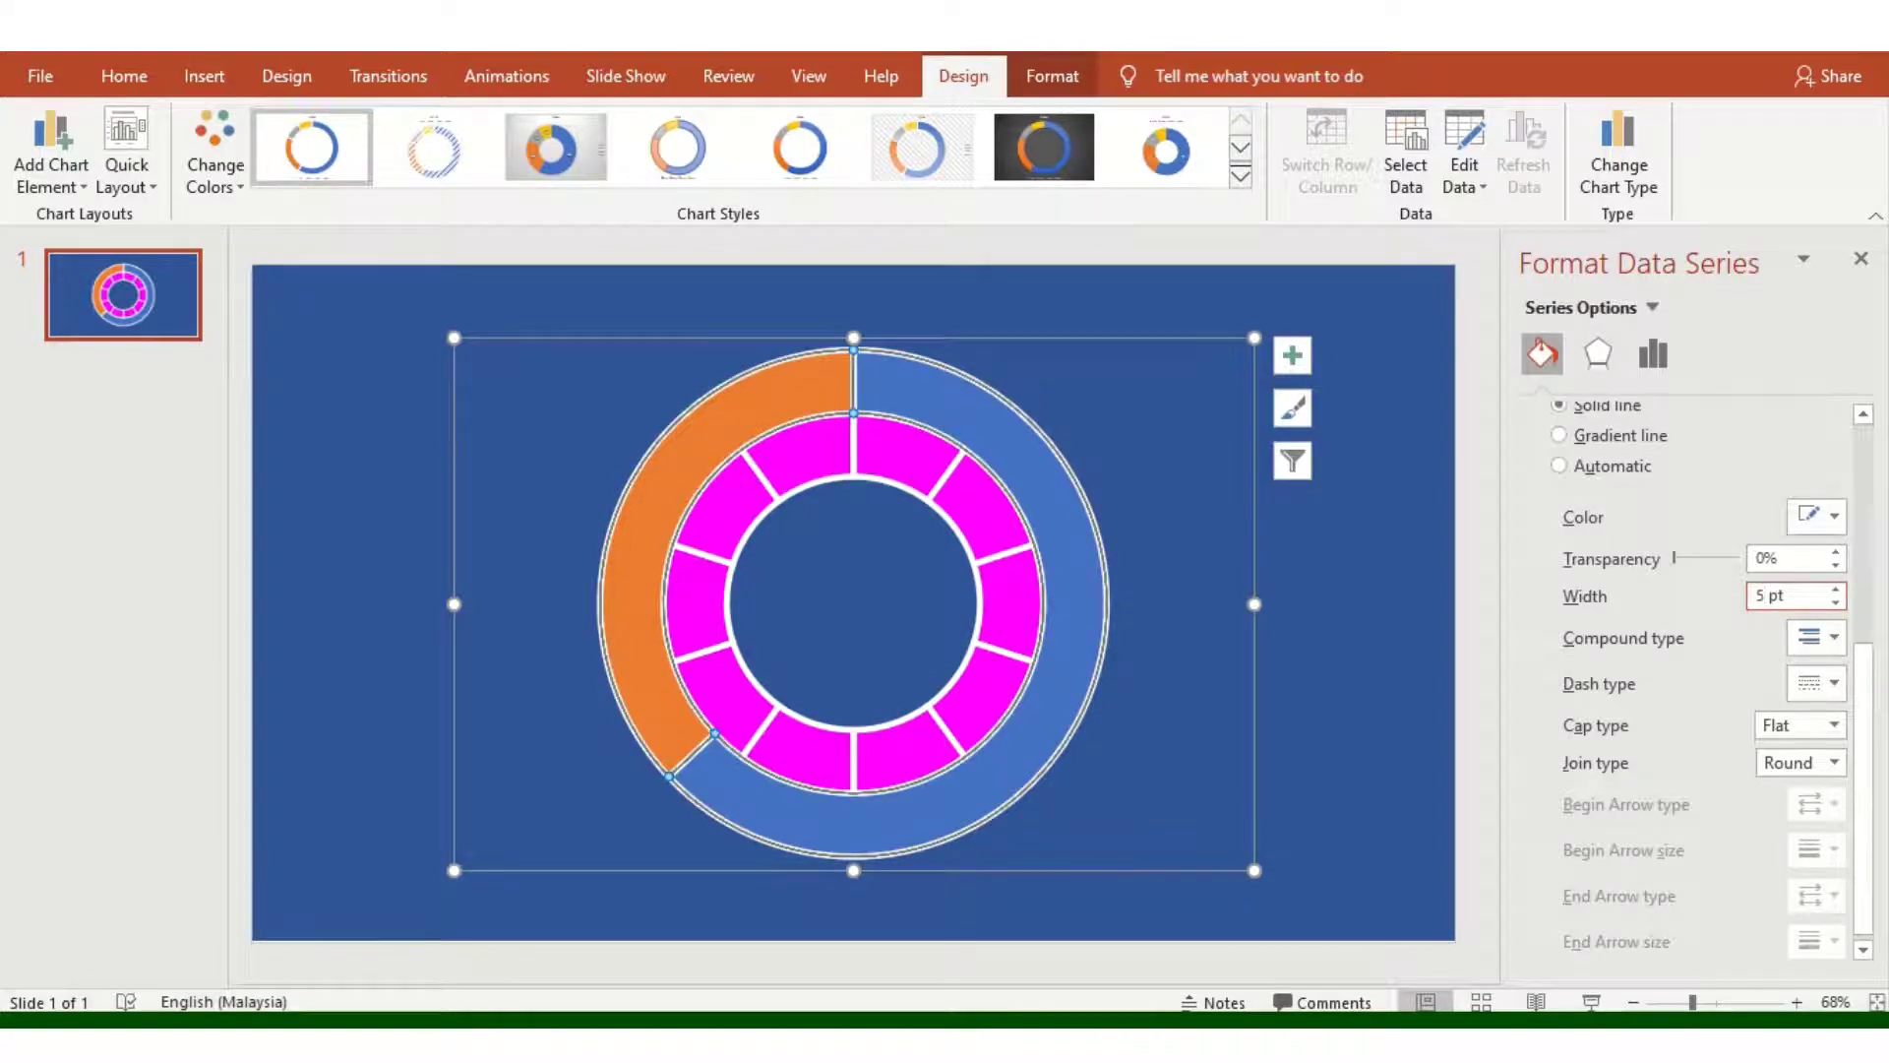
left_click(1146, 413)
Step: Change to a Combo chart with Slice and Percentage as doughnuts, Percentage on the secondary axis
right_click(1146, 414)
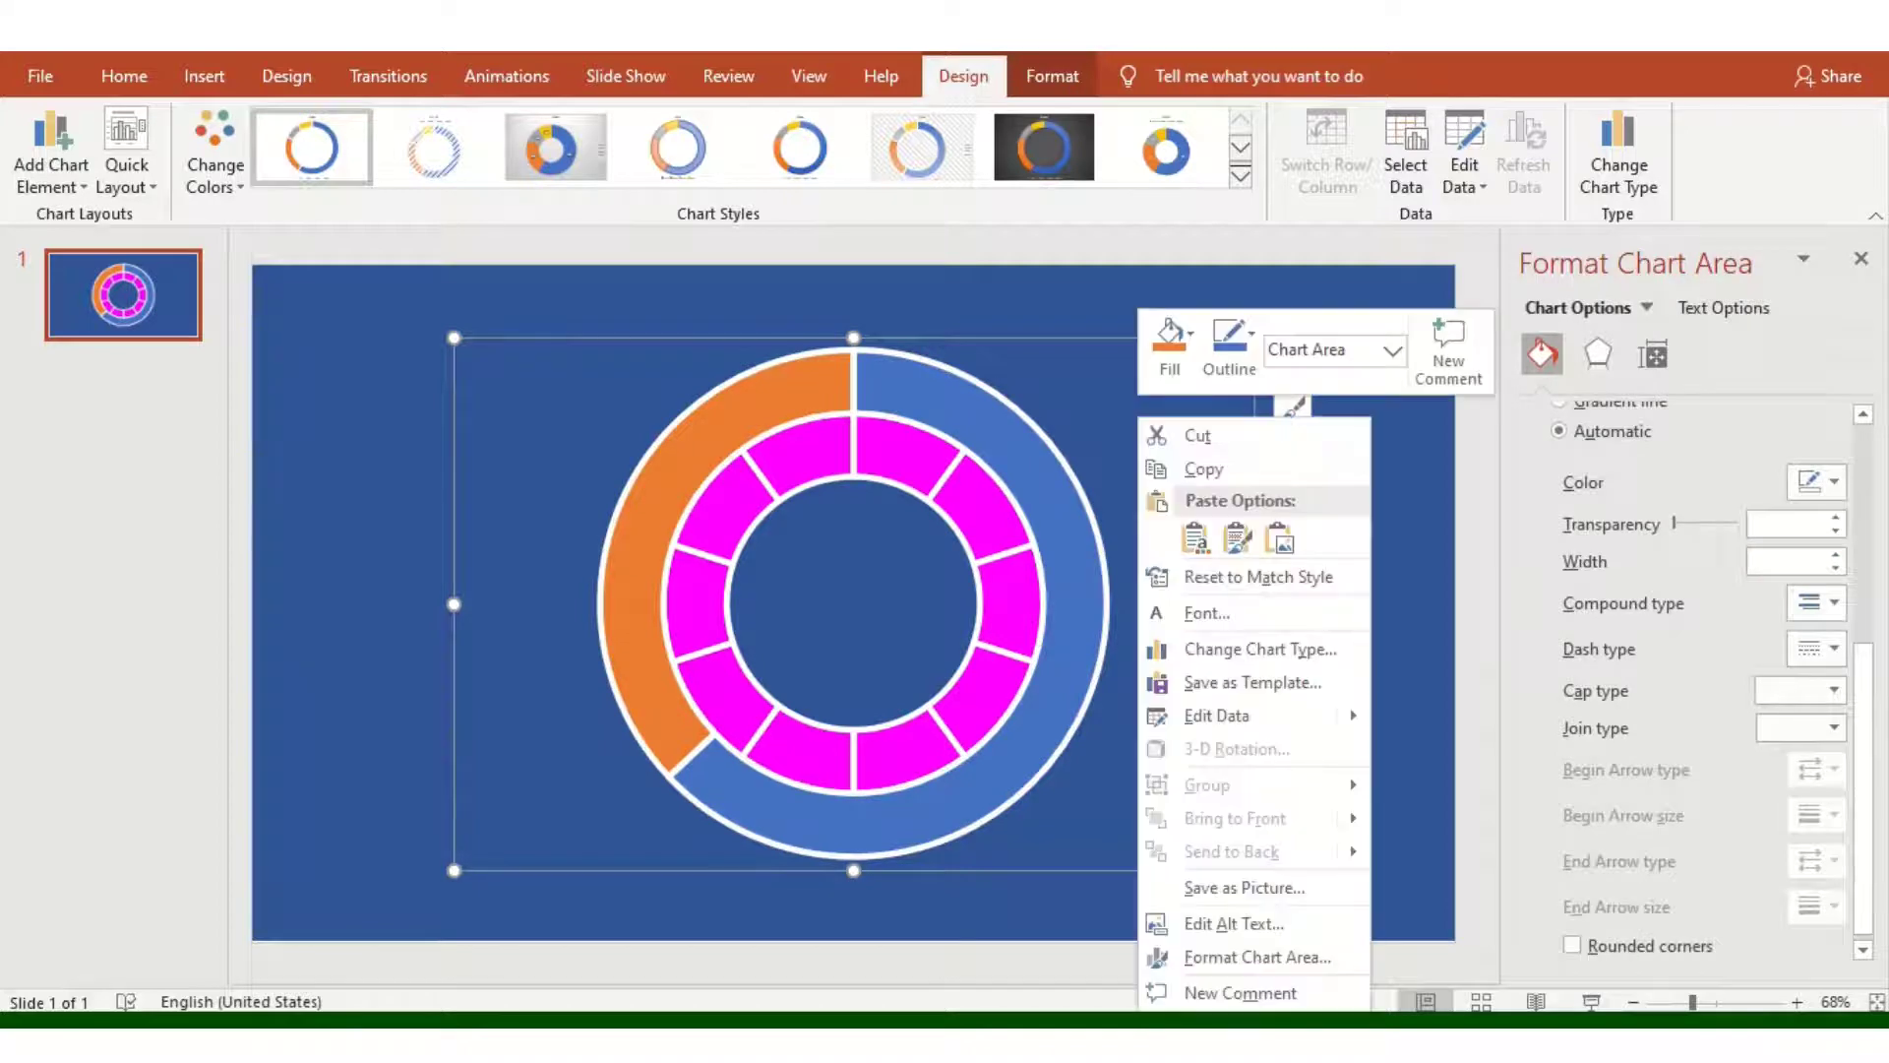
left_click(1259, 648)
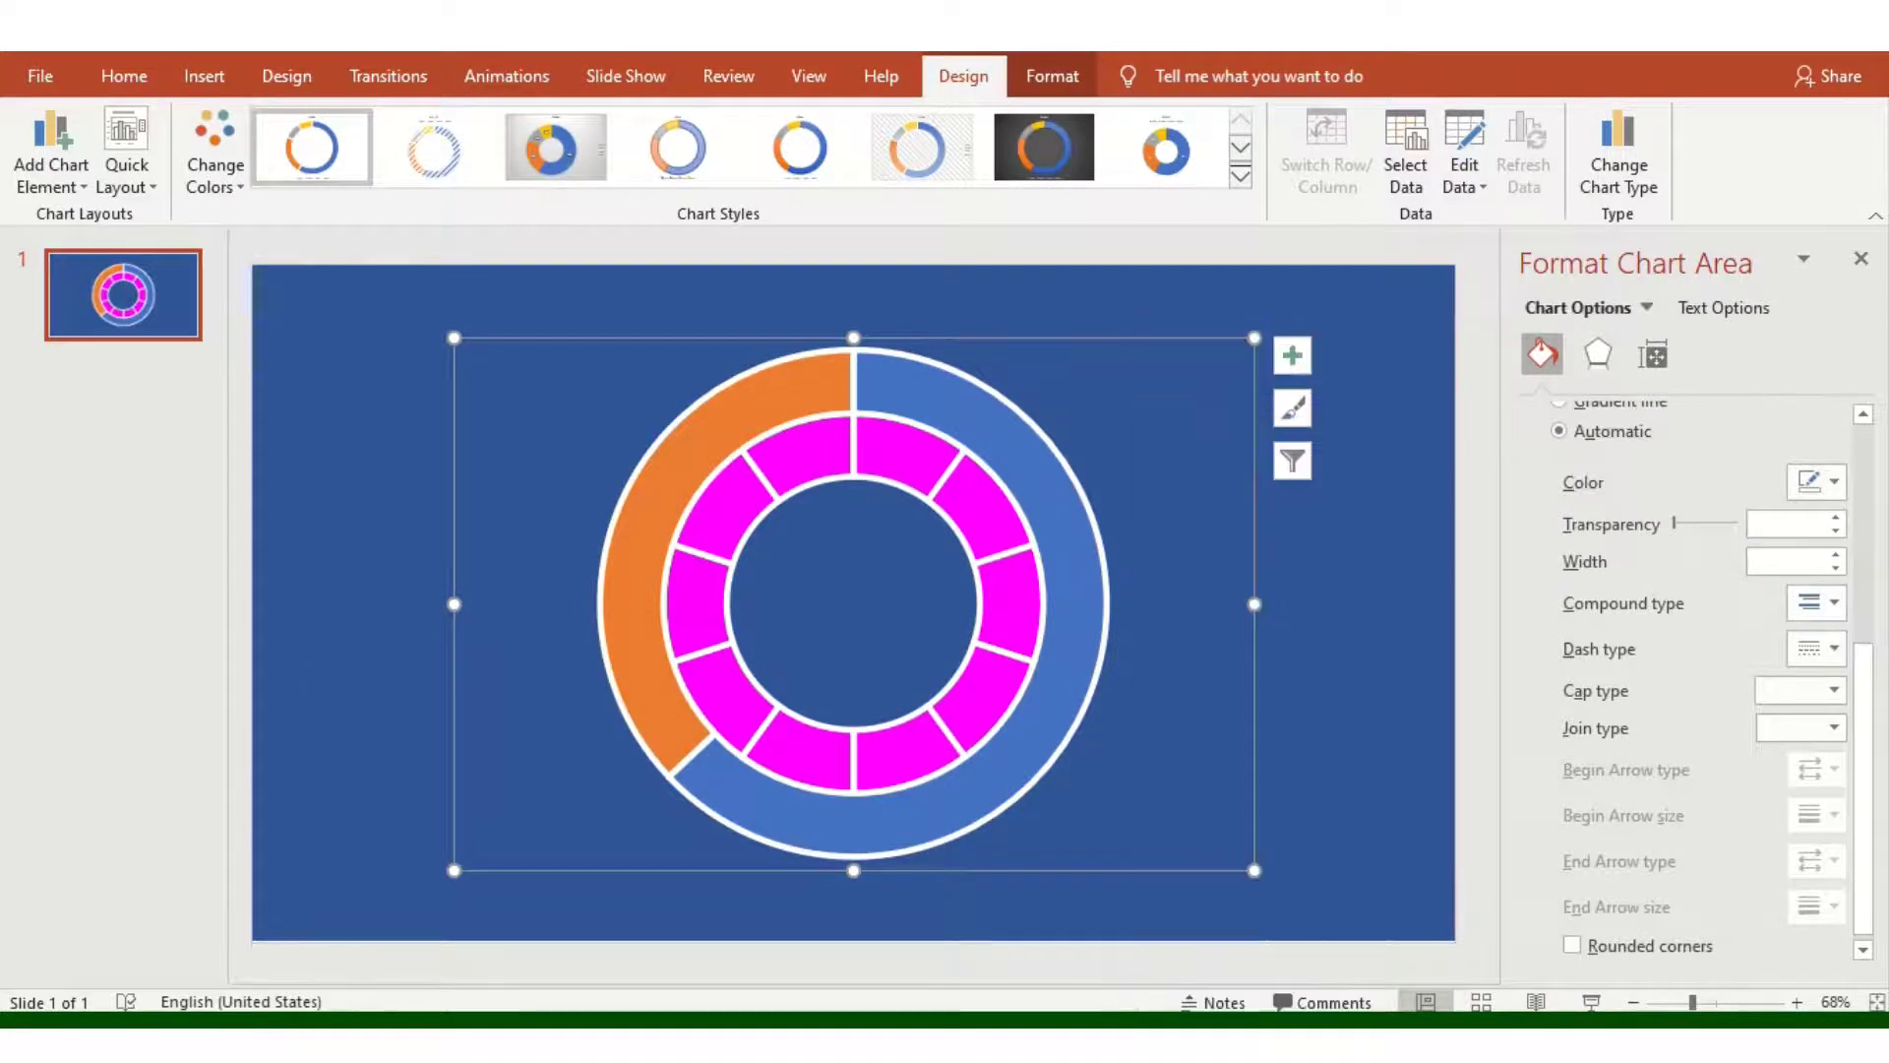
left_click(607, 741)
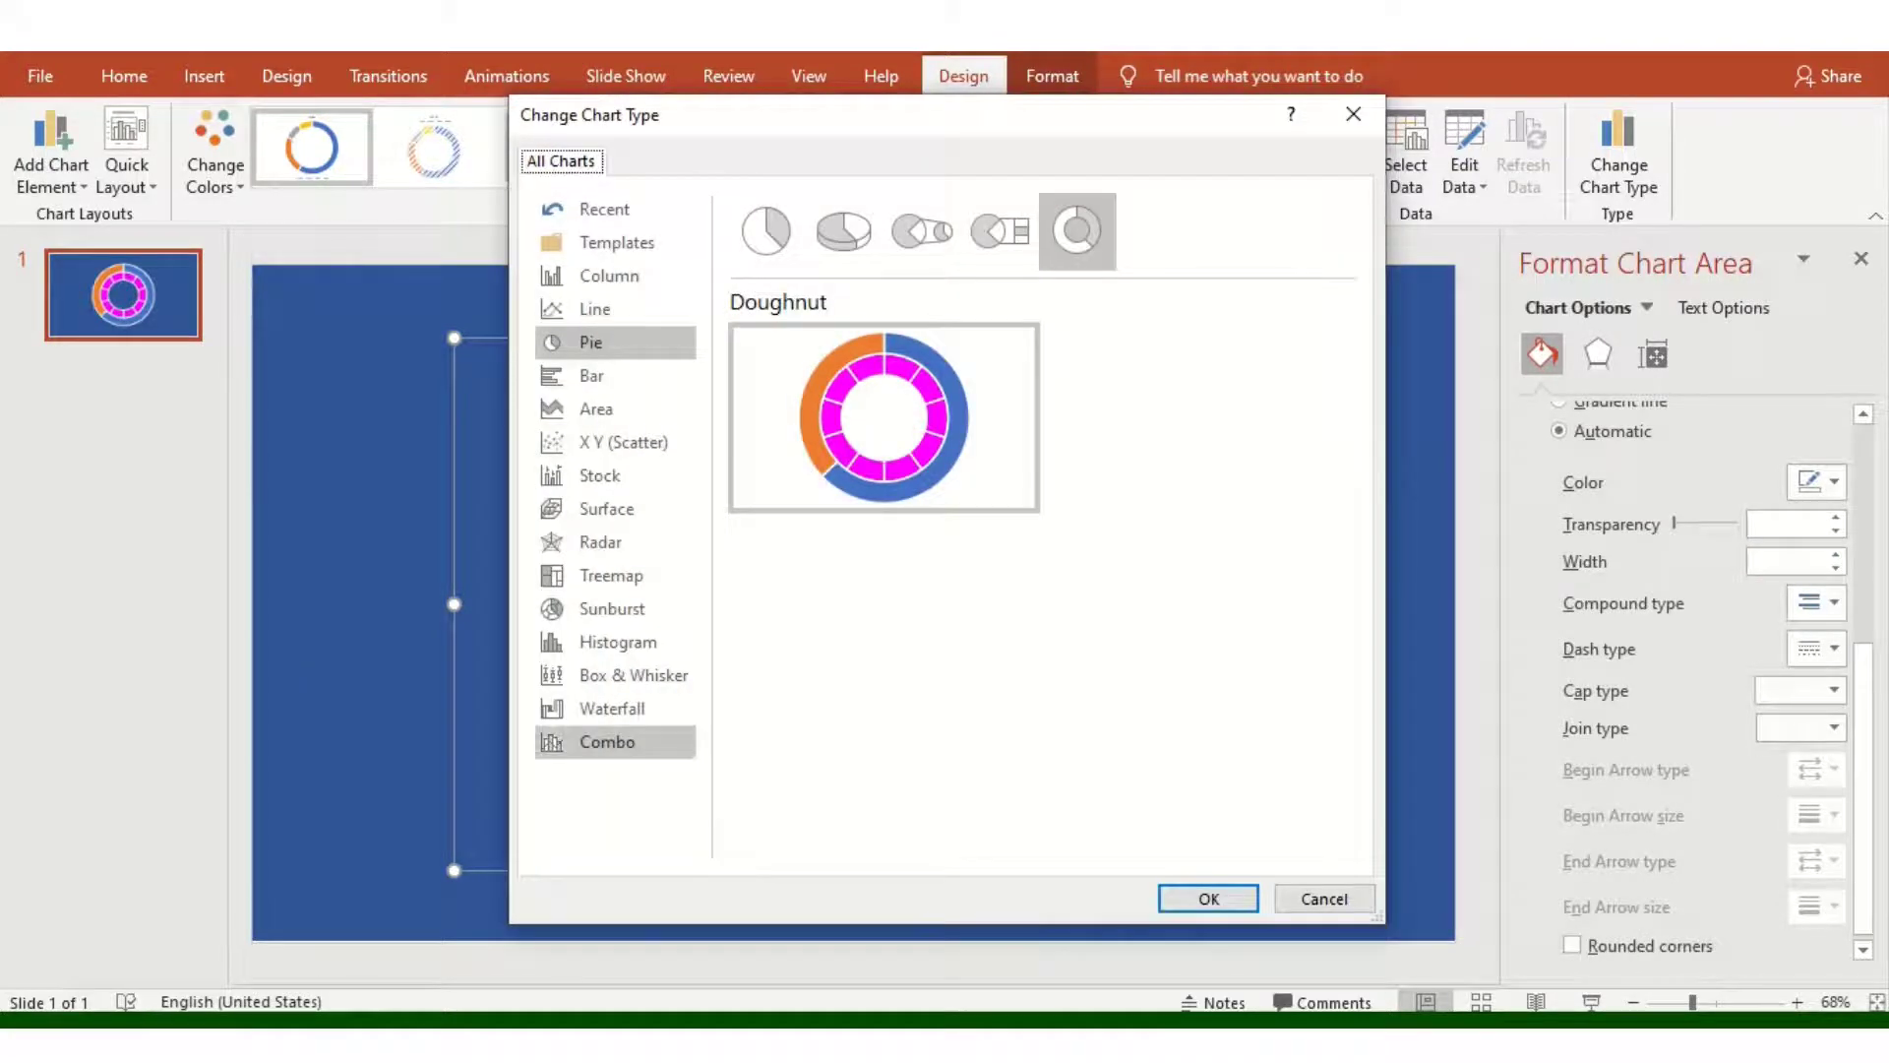
left_click(1195, 710)
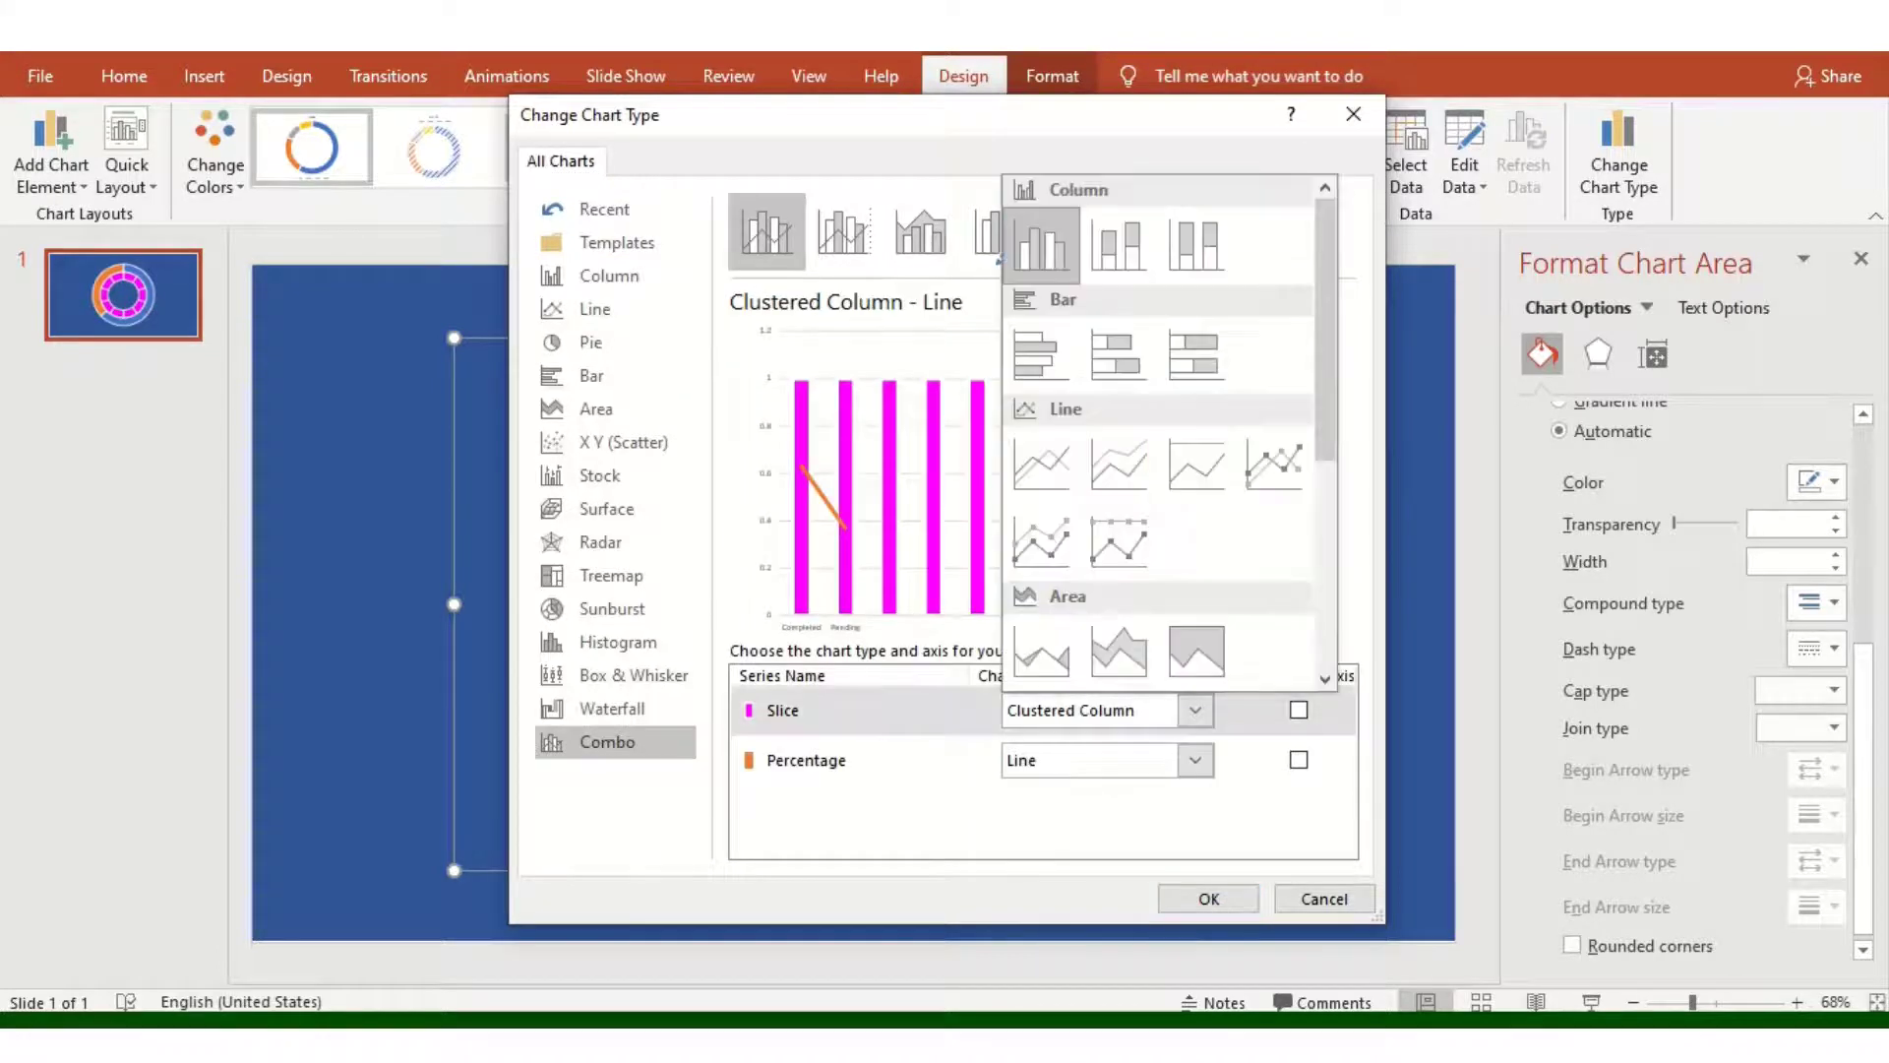
scroll(1161, 443, "down", 3)
scroll(1161, 433, "down", 1)
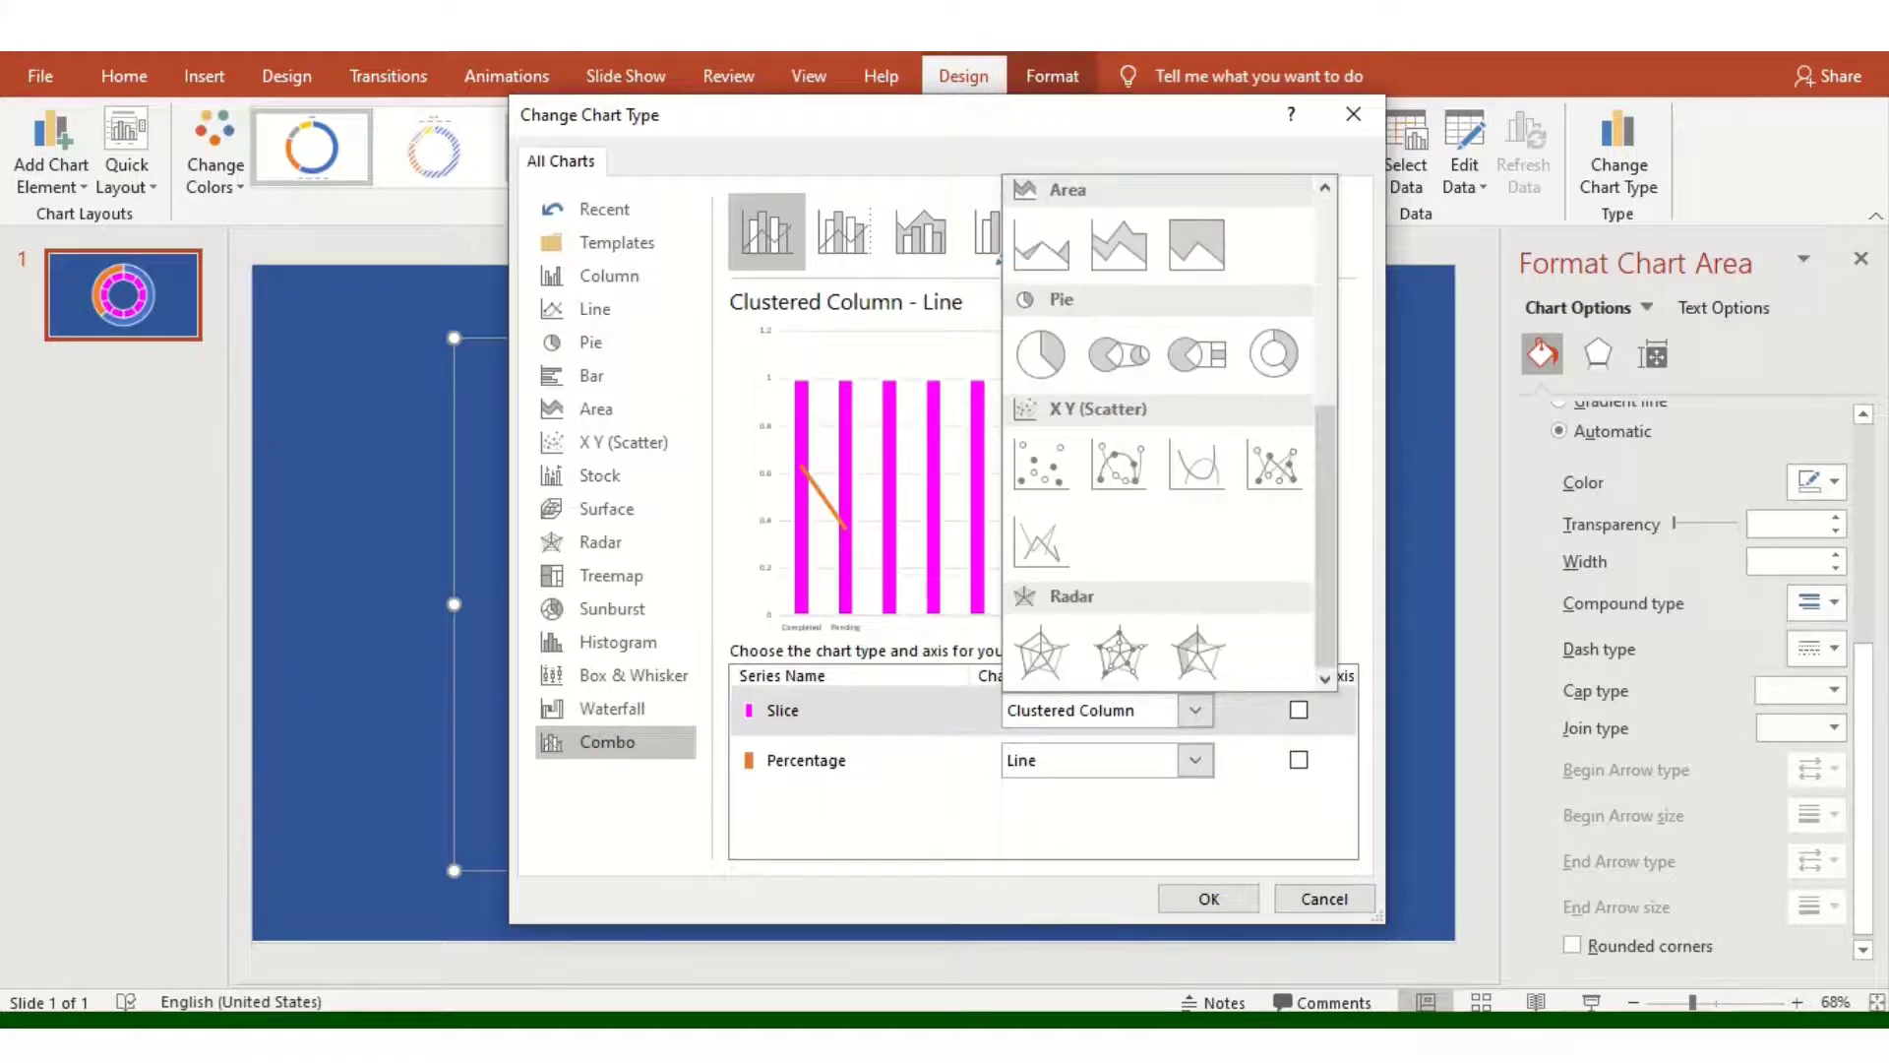
left_click(1273, 354)
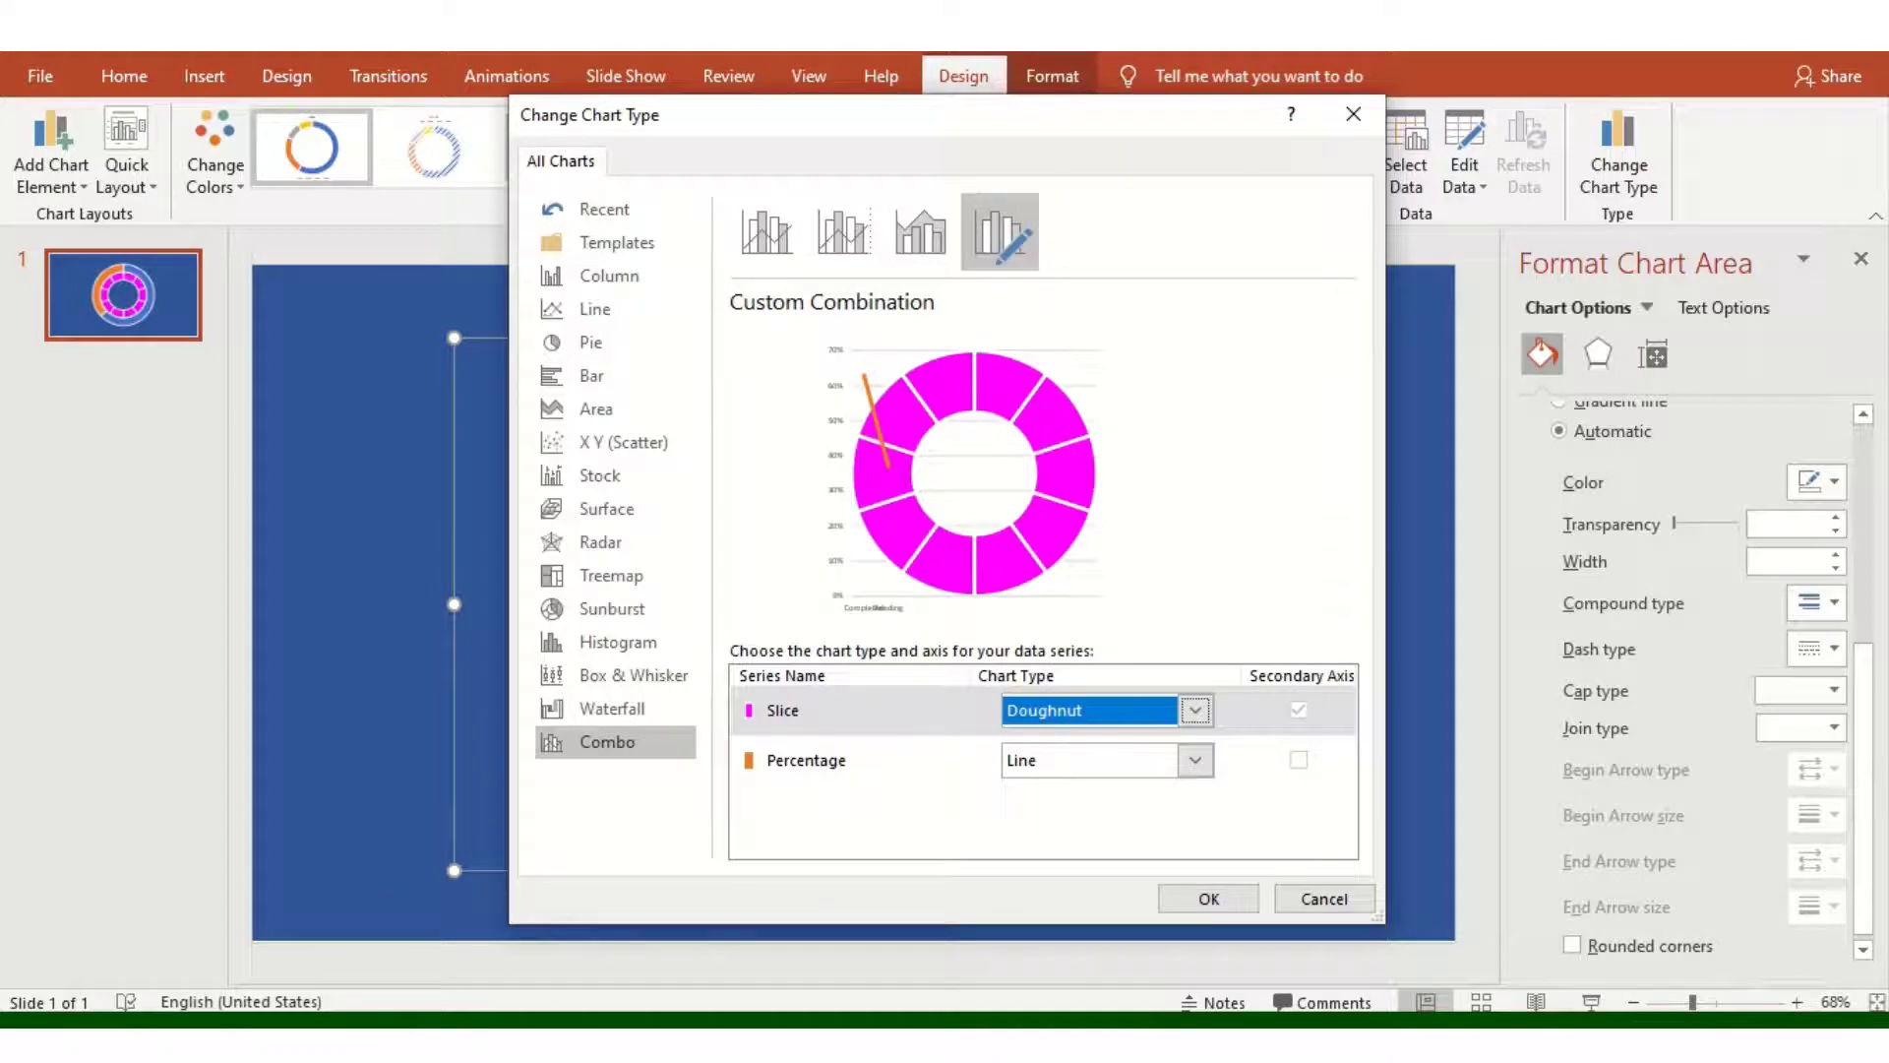
left_click(1196, 760)
scroll(1161, 492, "down", 3)
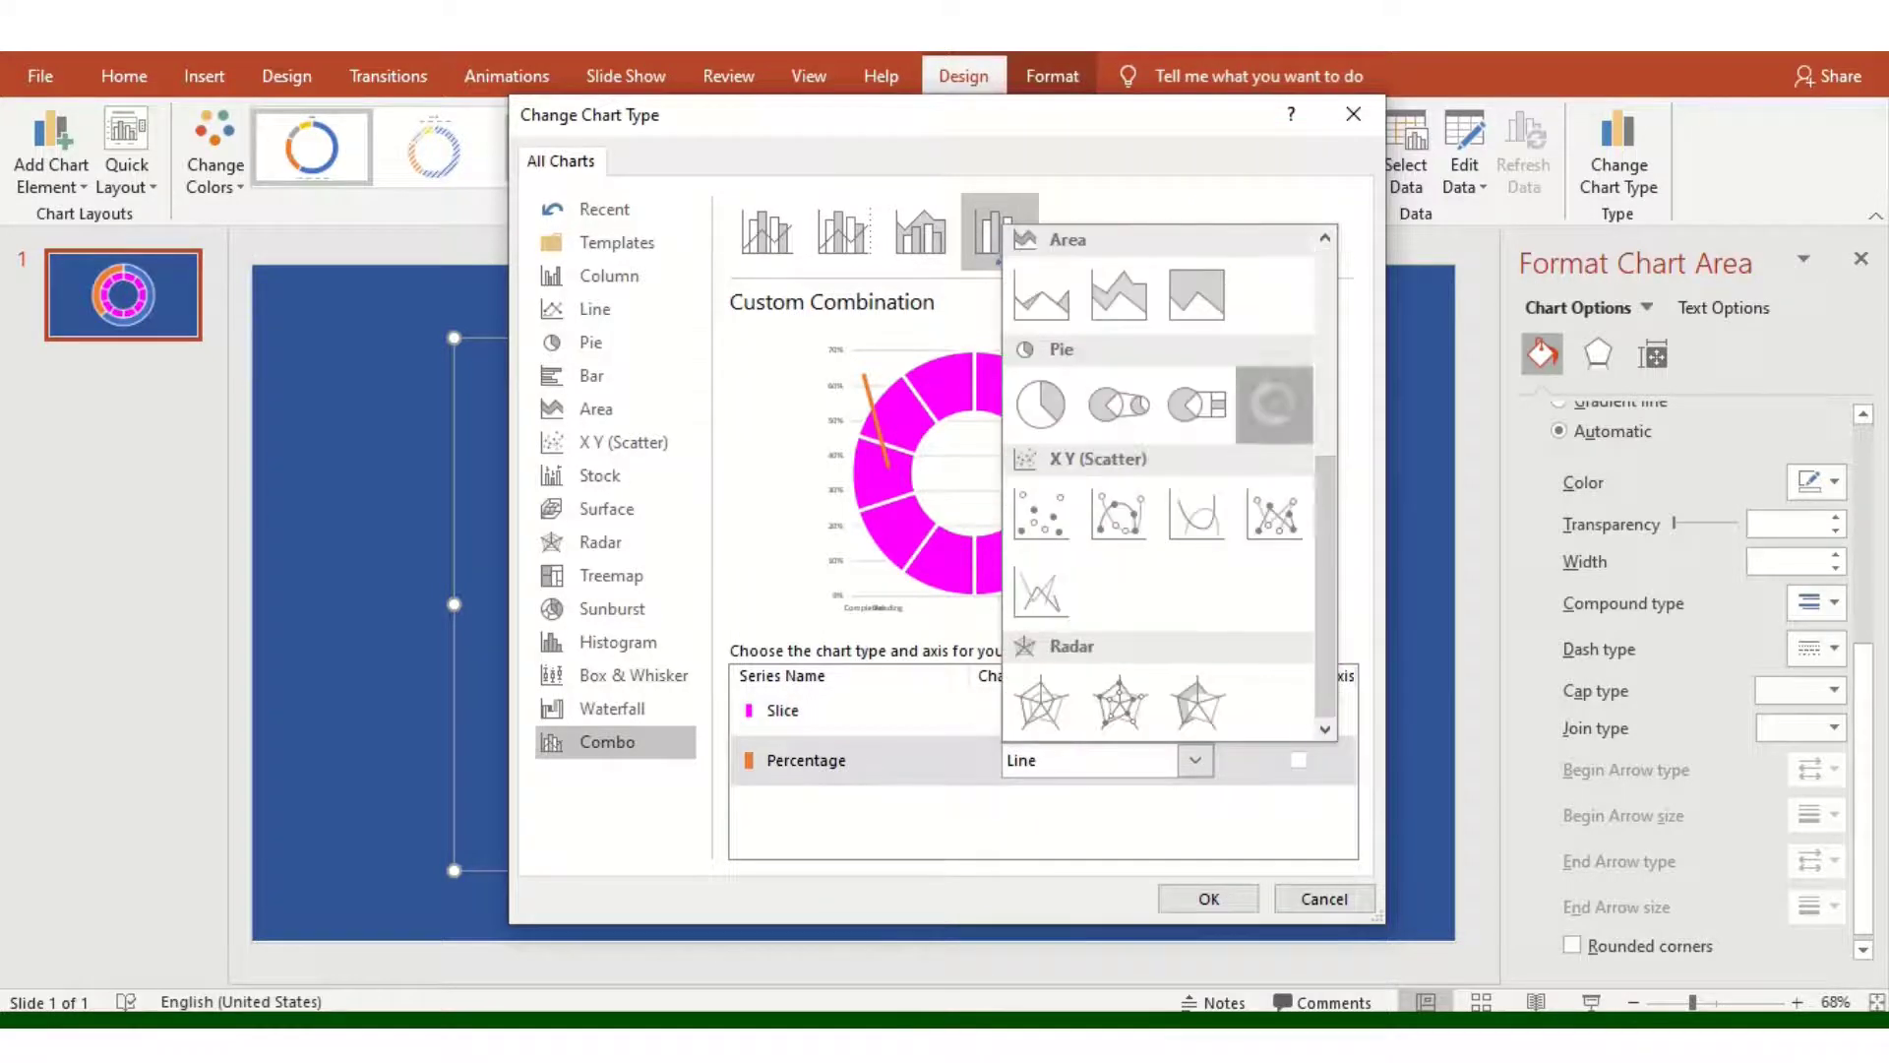
left_click(1273, 404)
left_click(1298, 759)
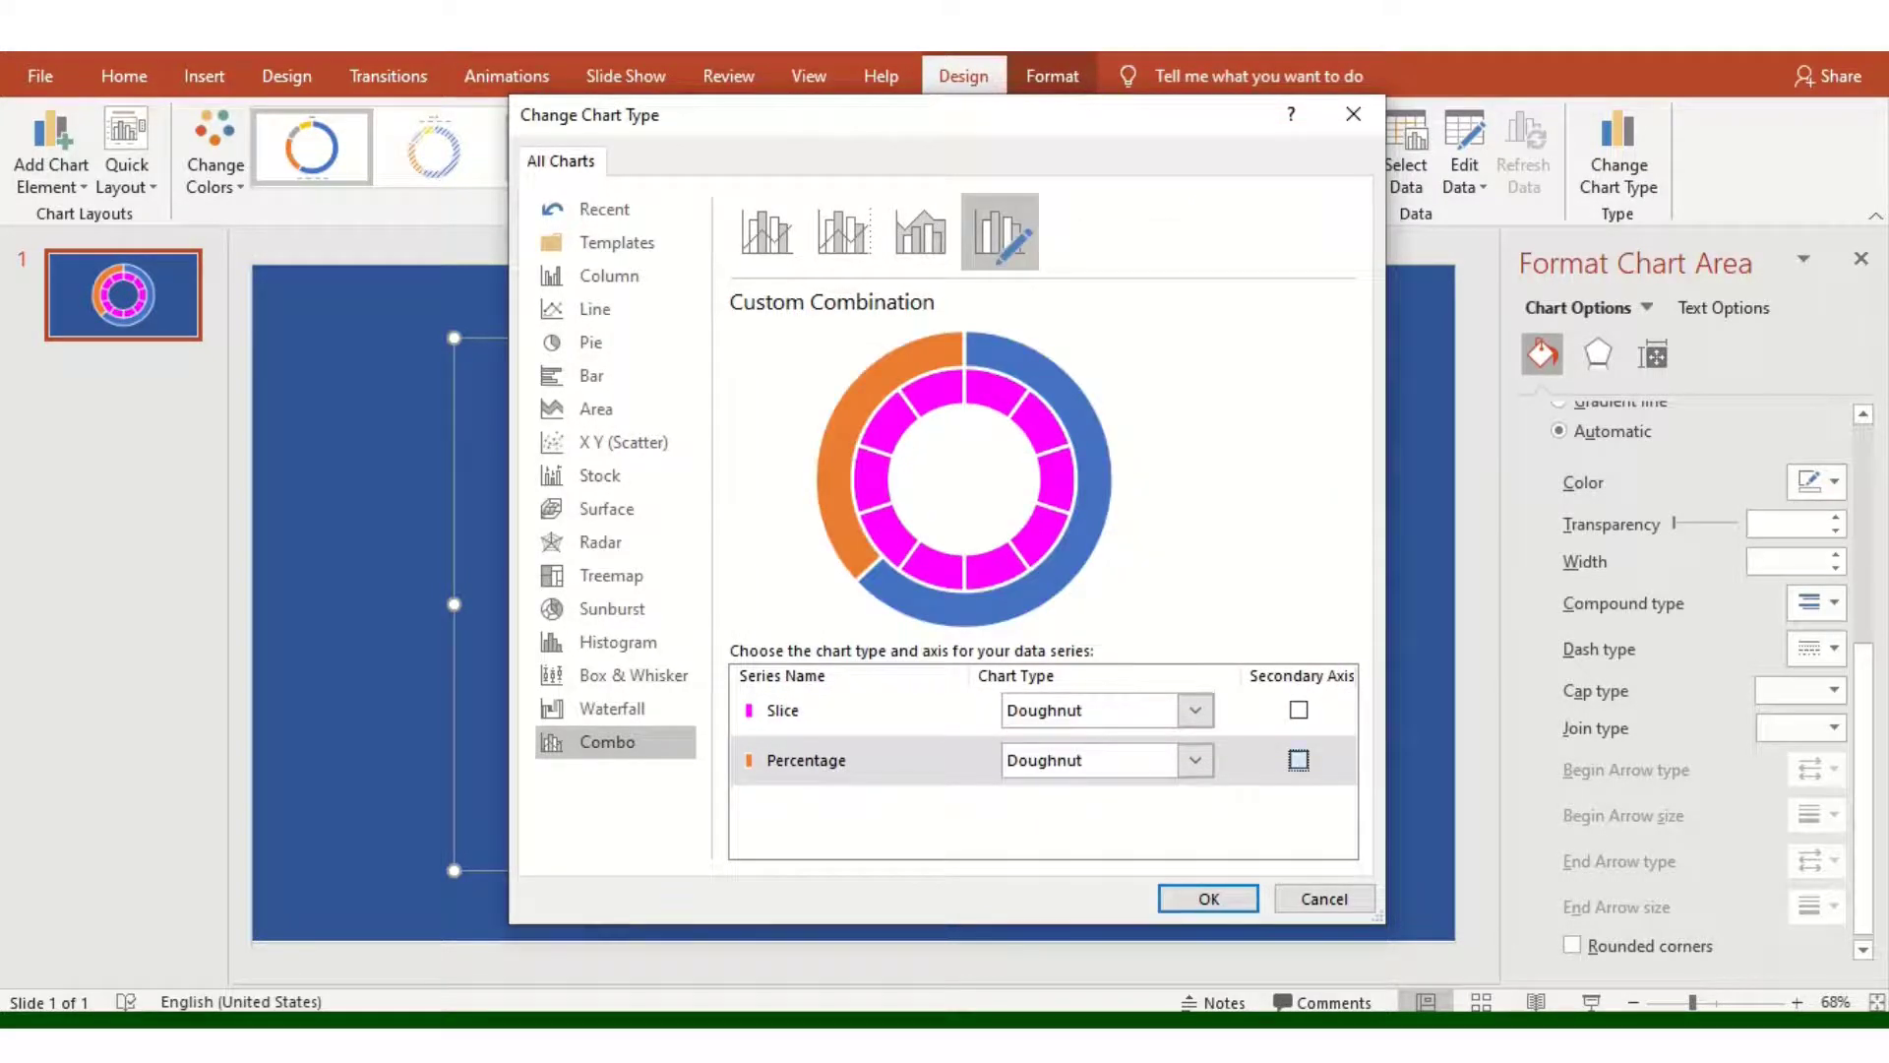
left_click(1208, 898)
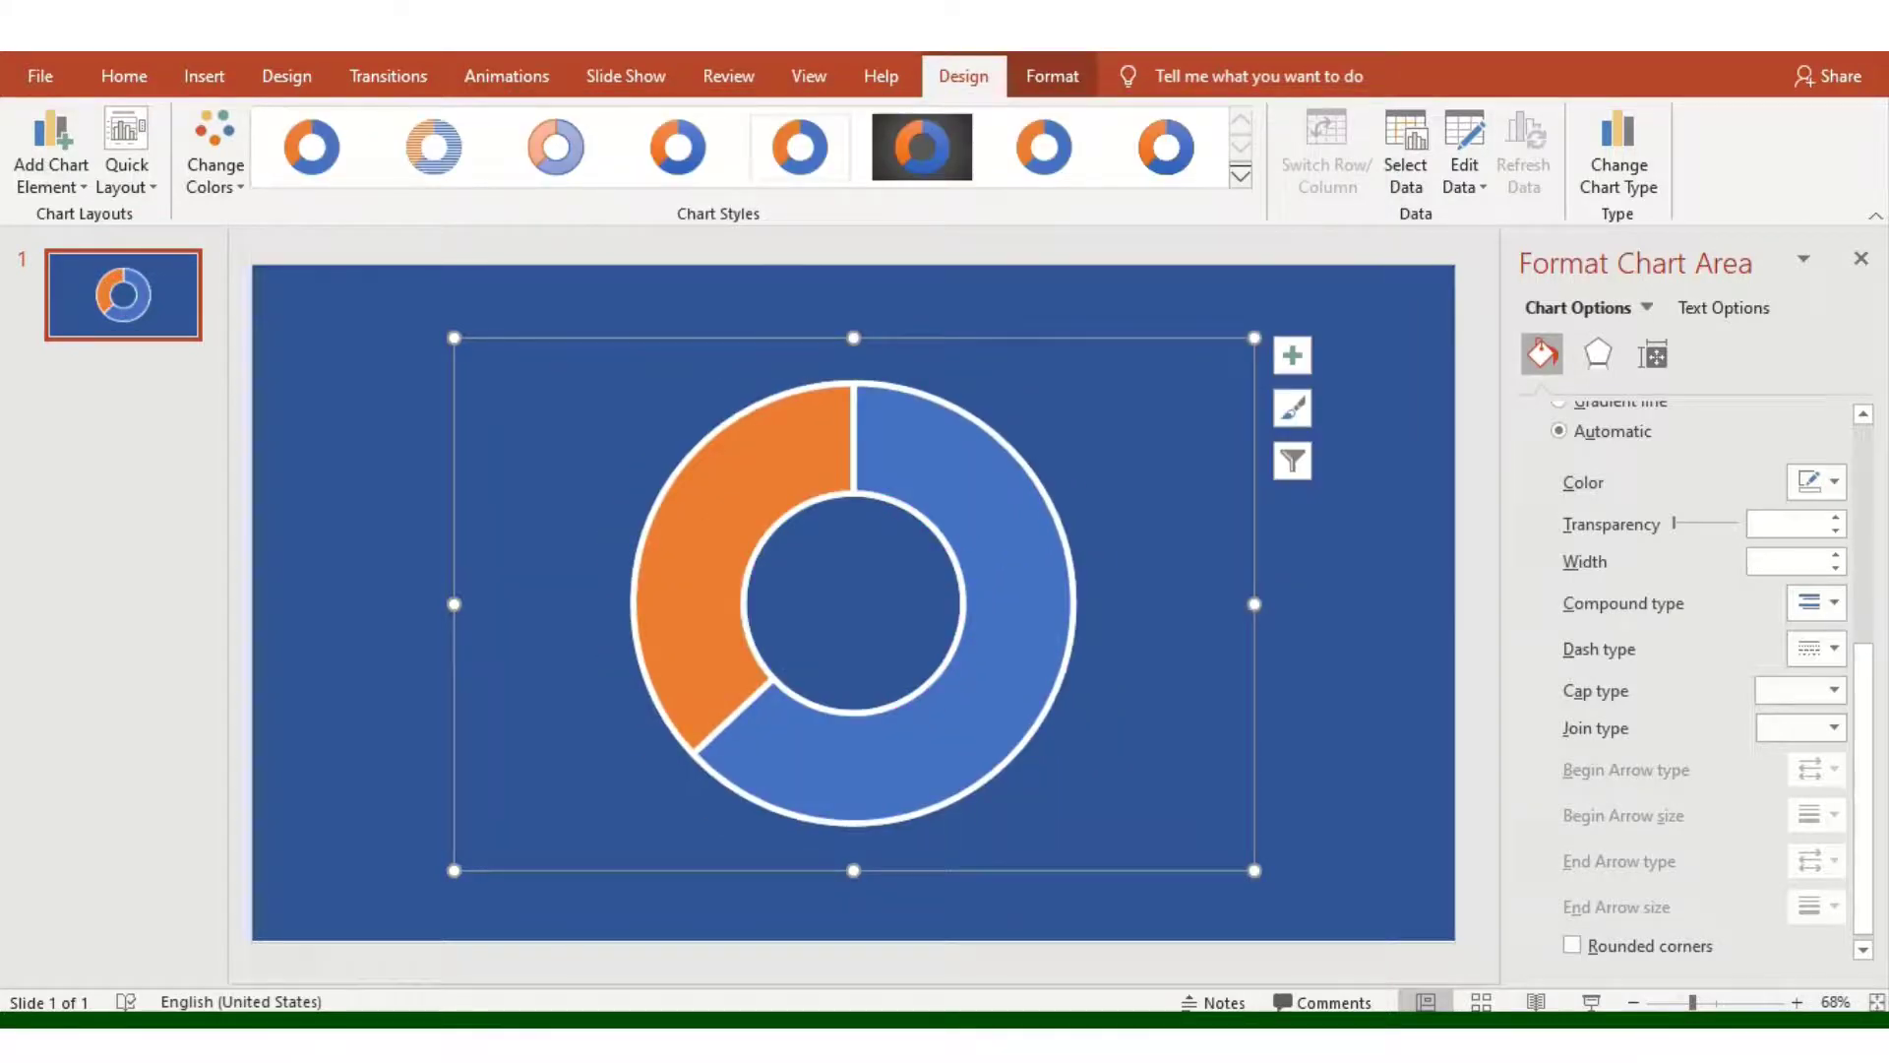
Step: Set the blue slice to No fill so the magenta segments show through
left_click(689, 591)
left_click(689, 591)
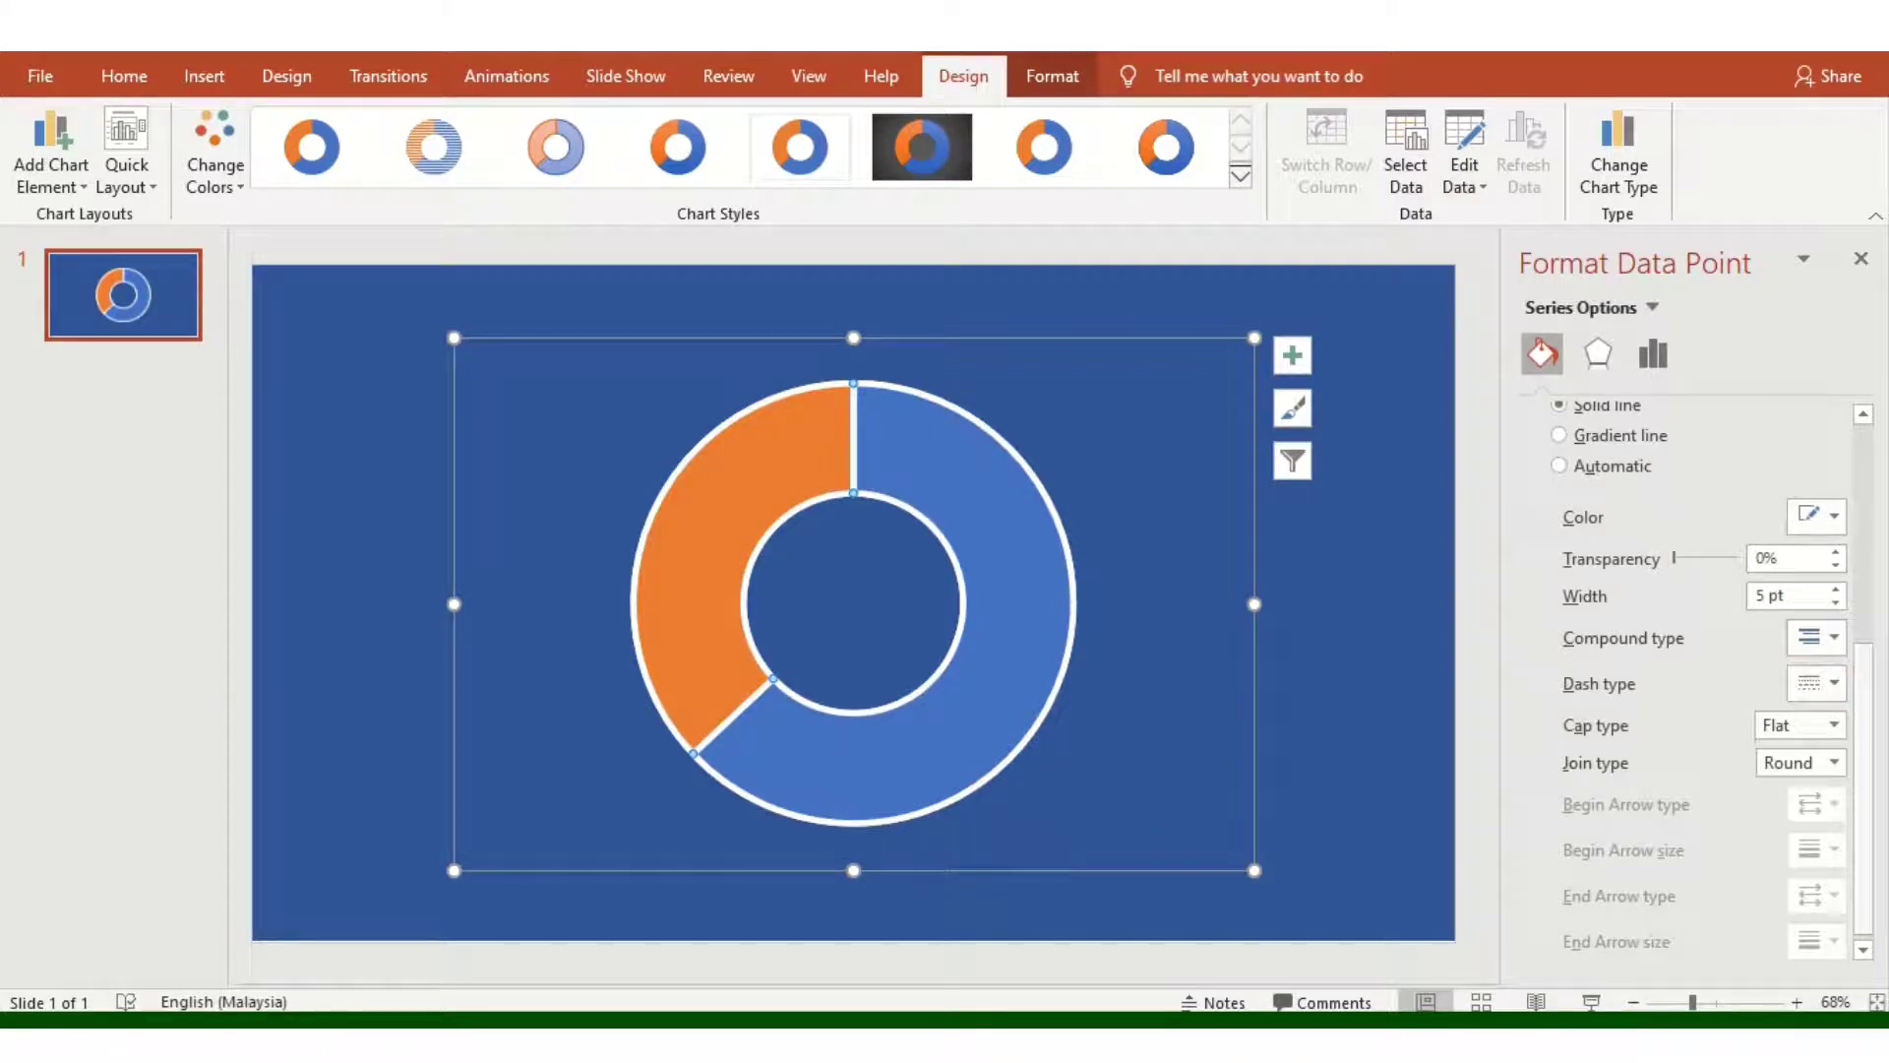
scroll(1692, 679, "up", 5)
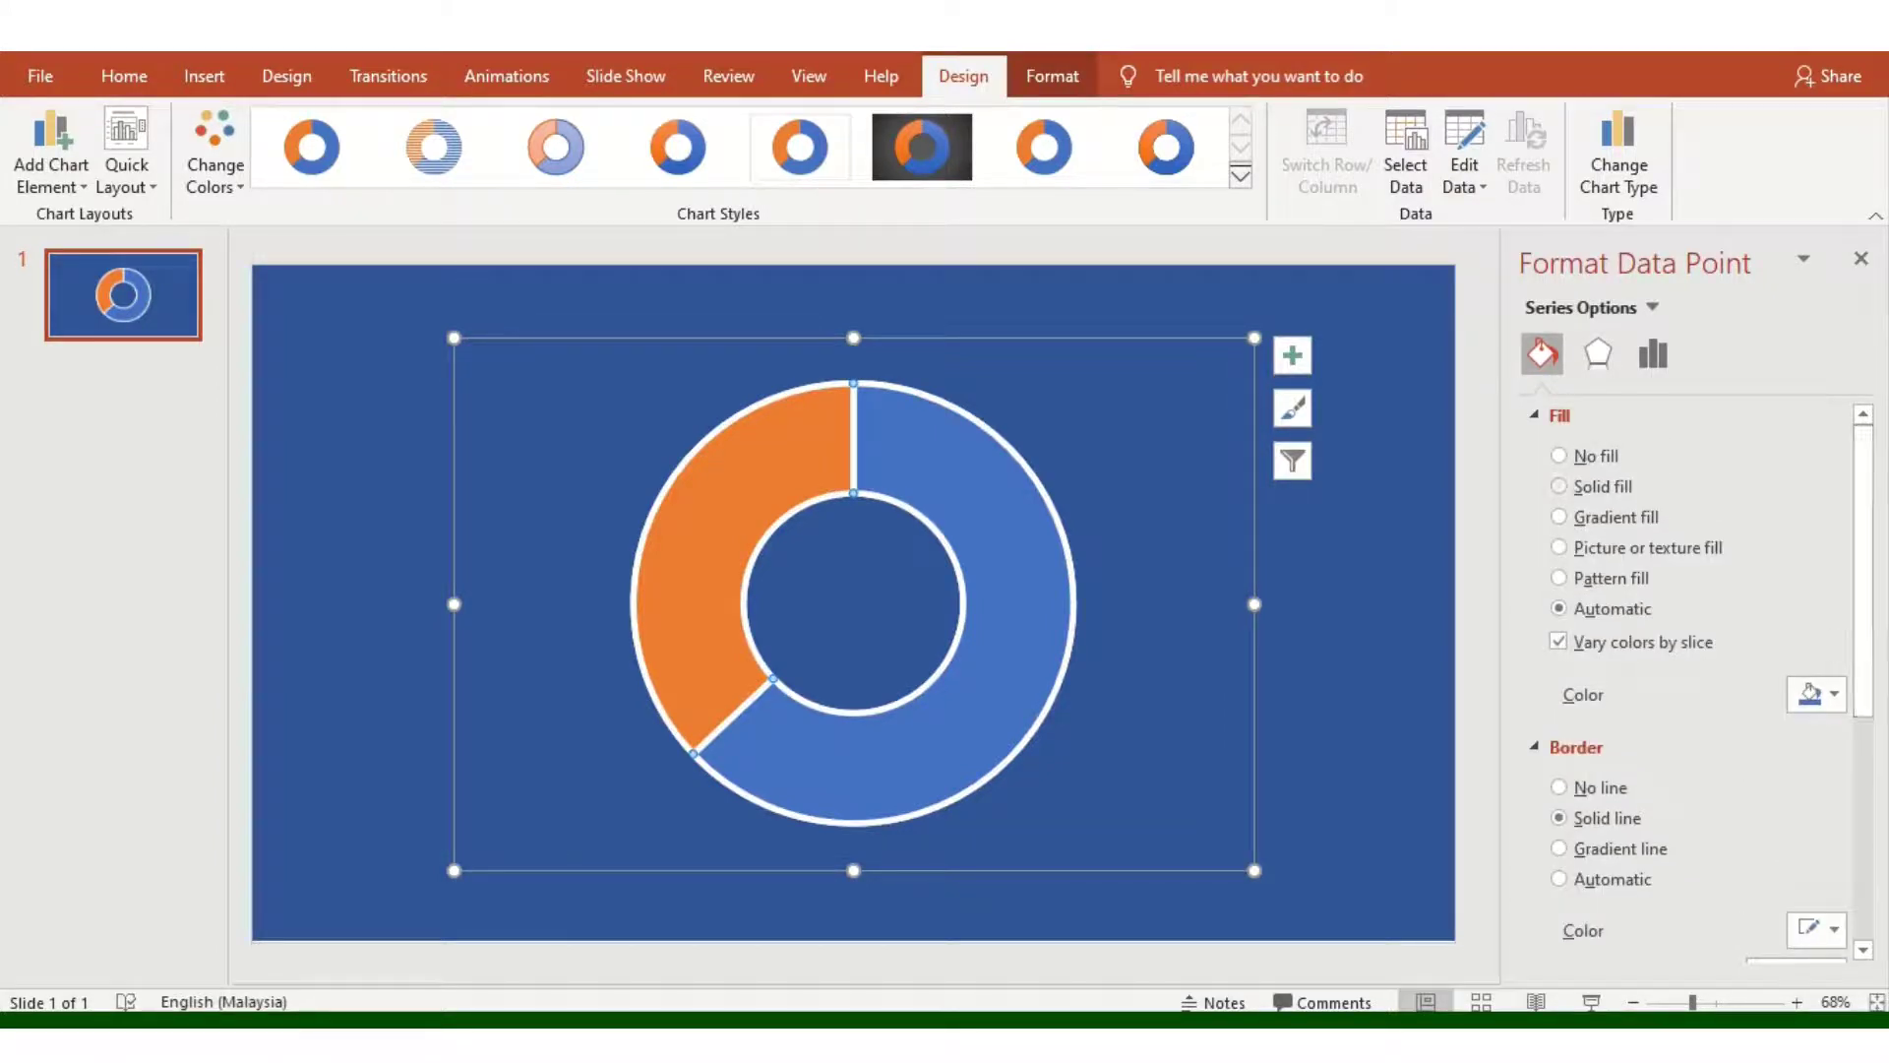
left_click(1558, 456)
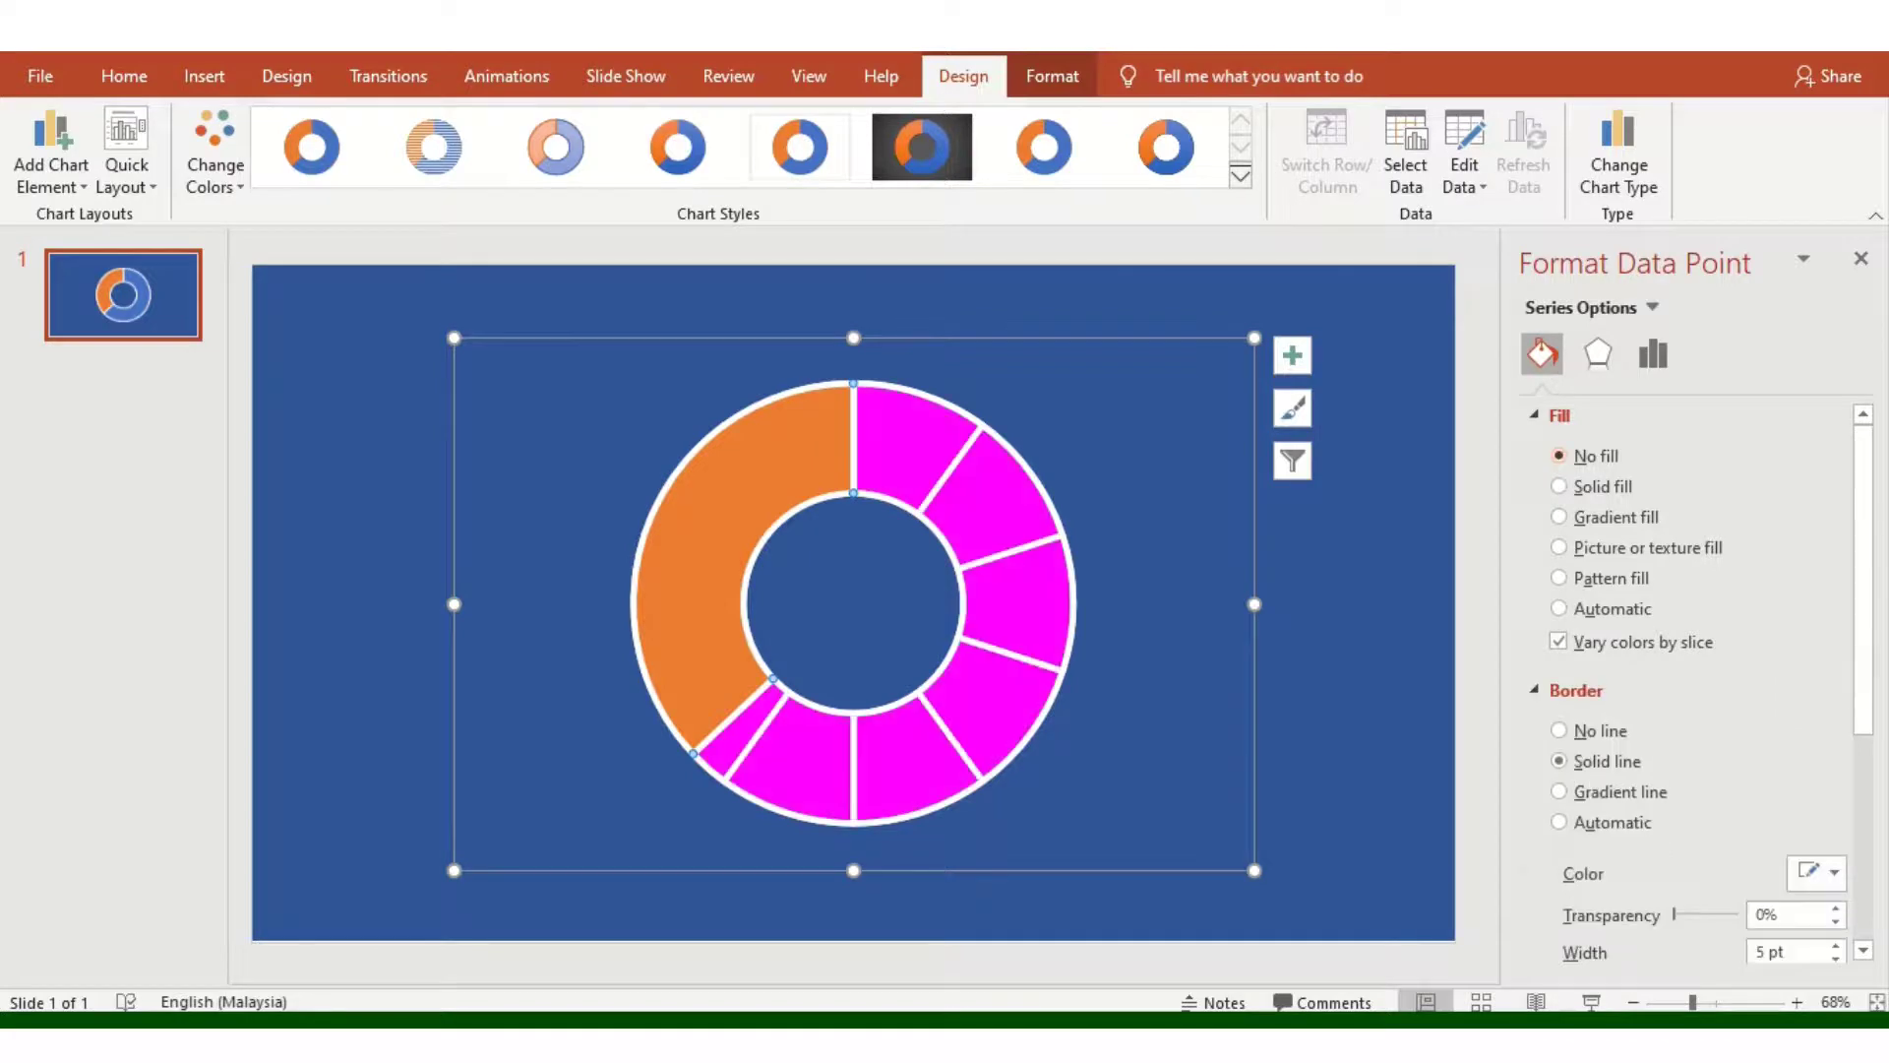
left_click(1558, 608)
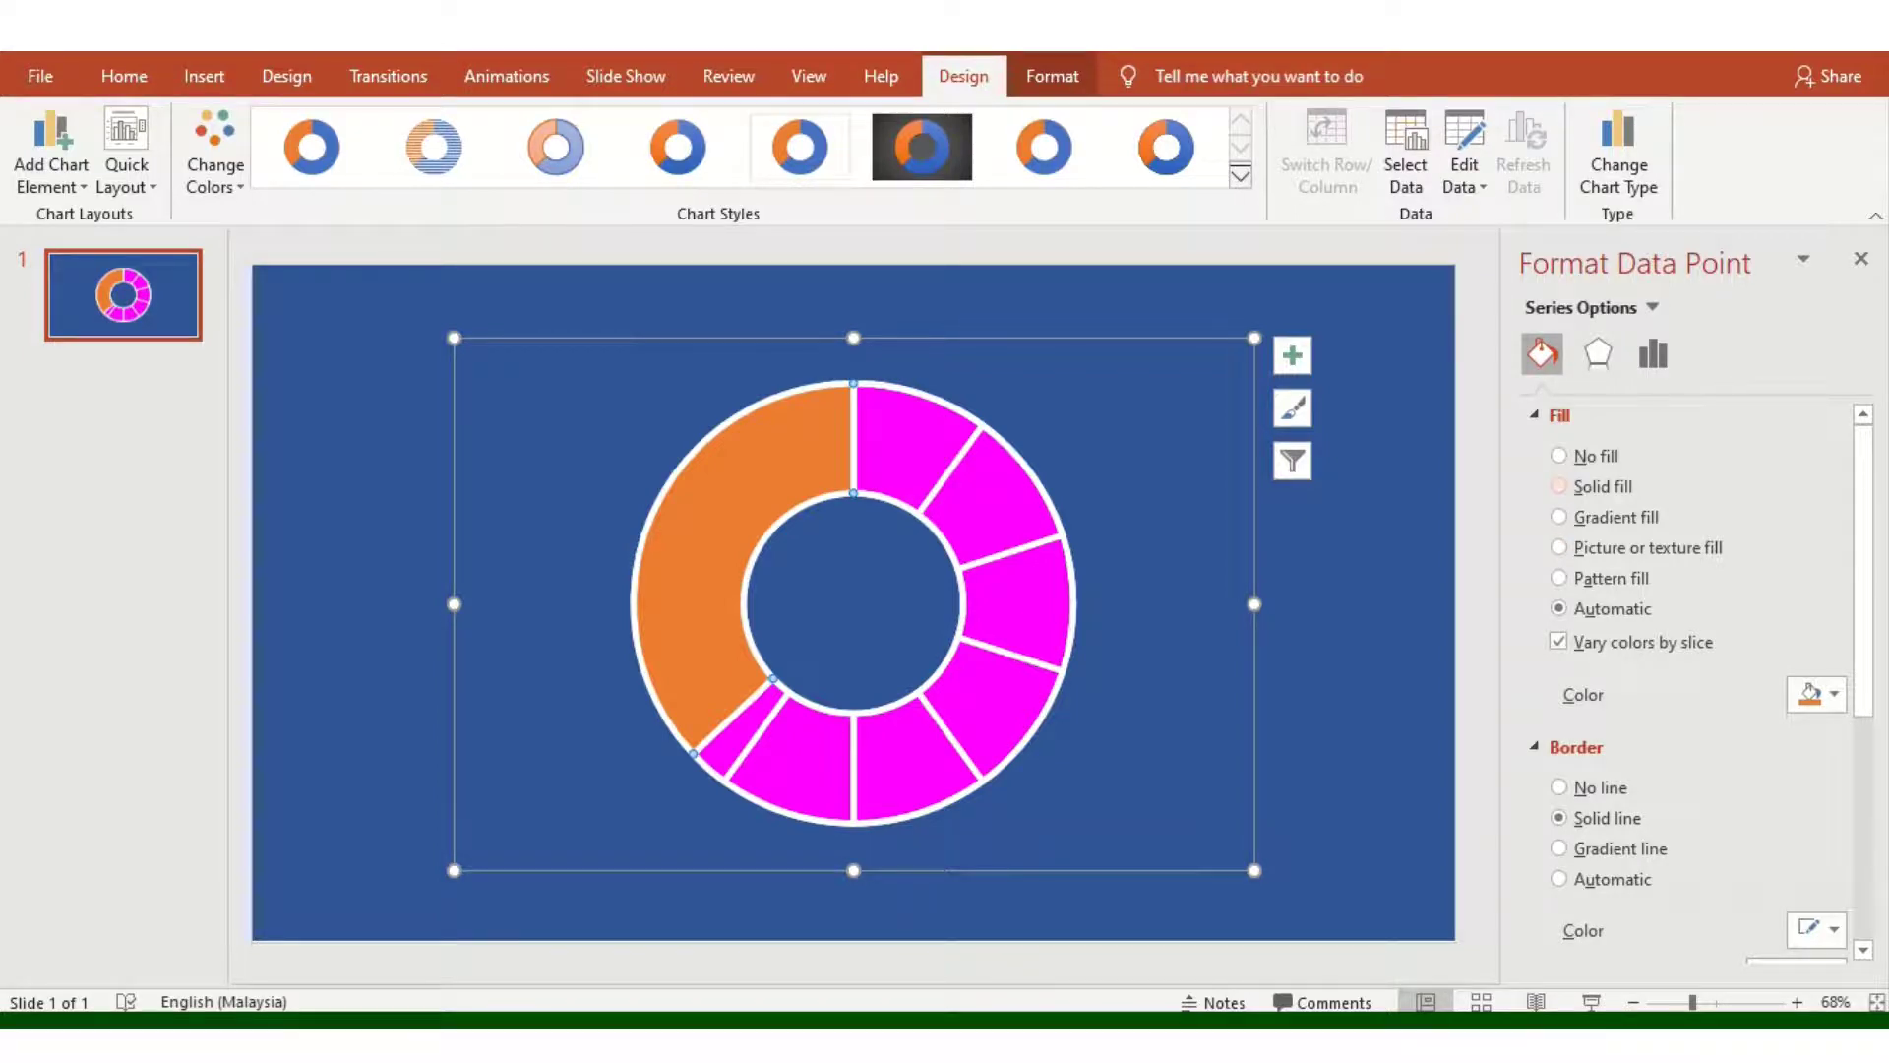
Step: Give the orange slice a white solid fill at 50% transparency
left_click(1559, 486)
left_click(1815, 694)
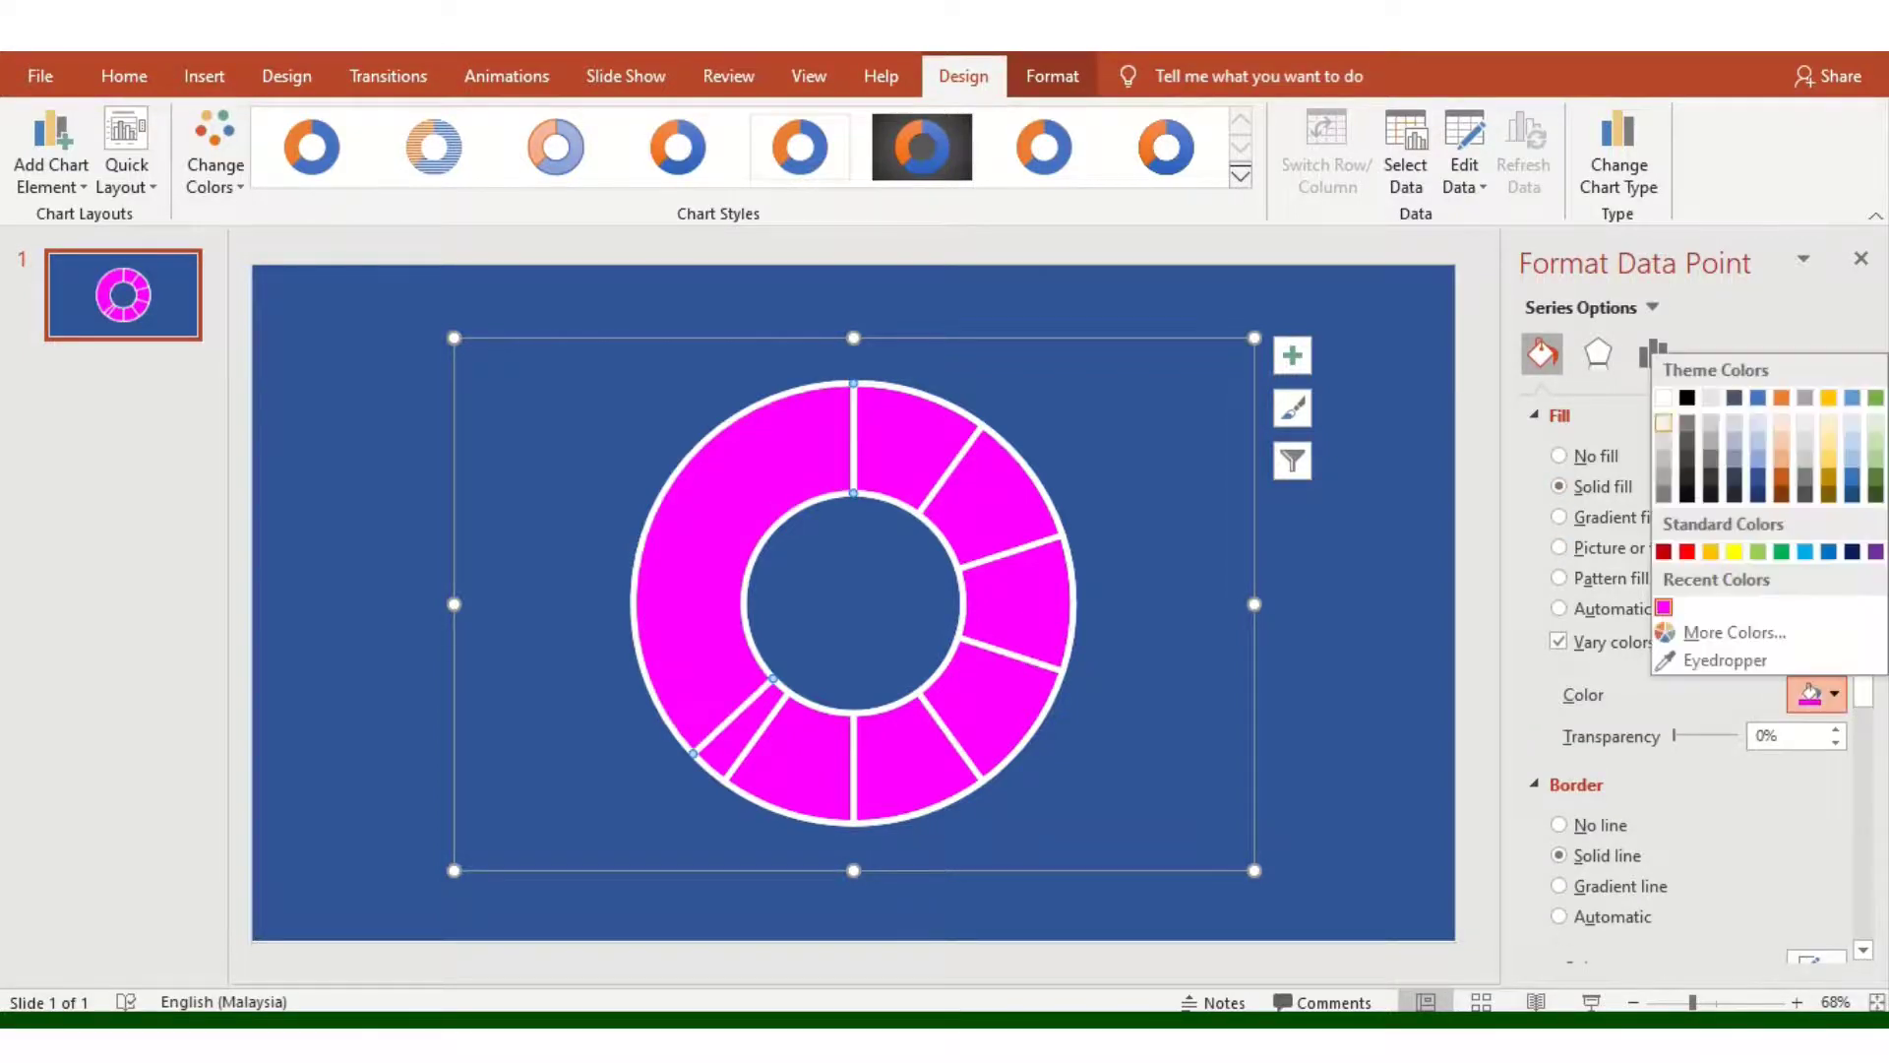
left_click(1663, 397)
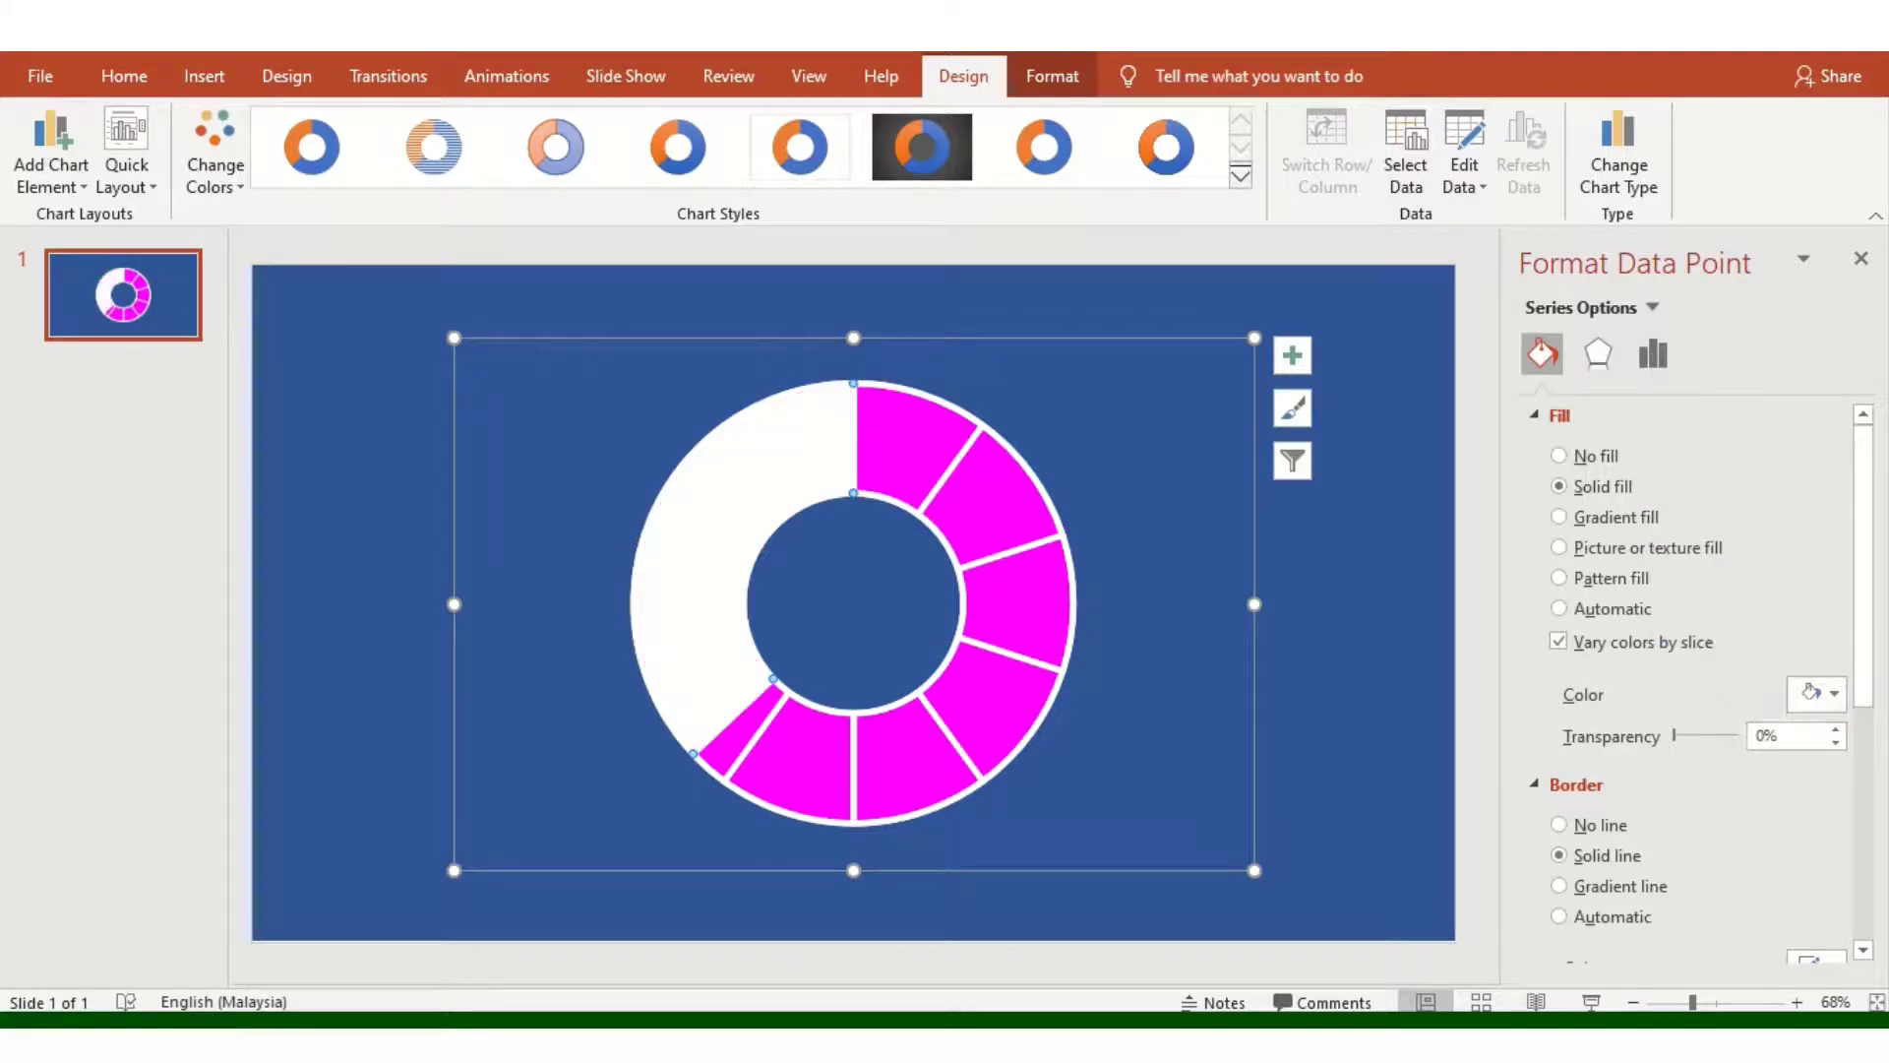
type("5")
key("Return")
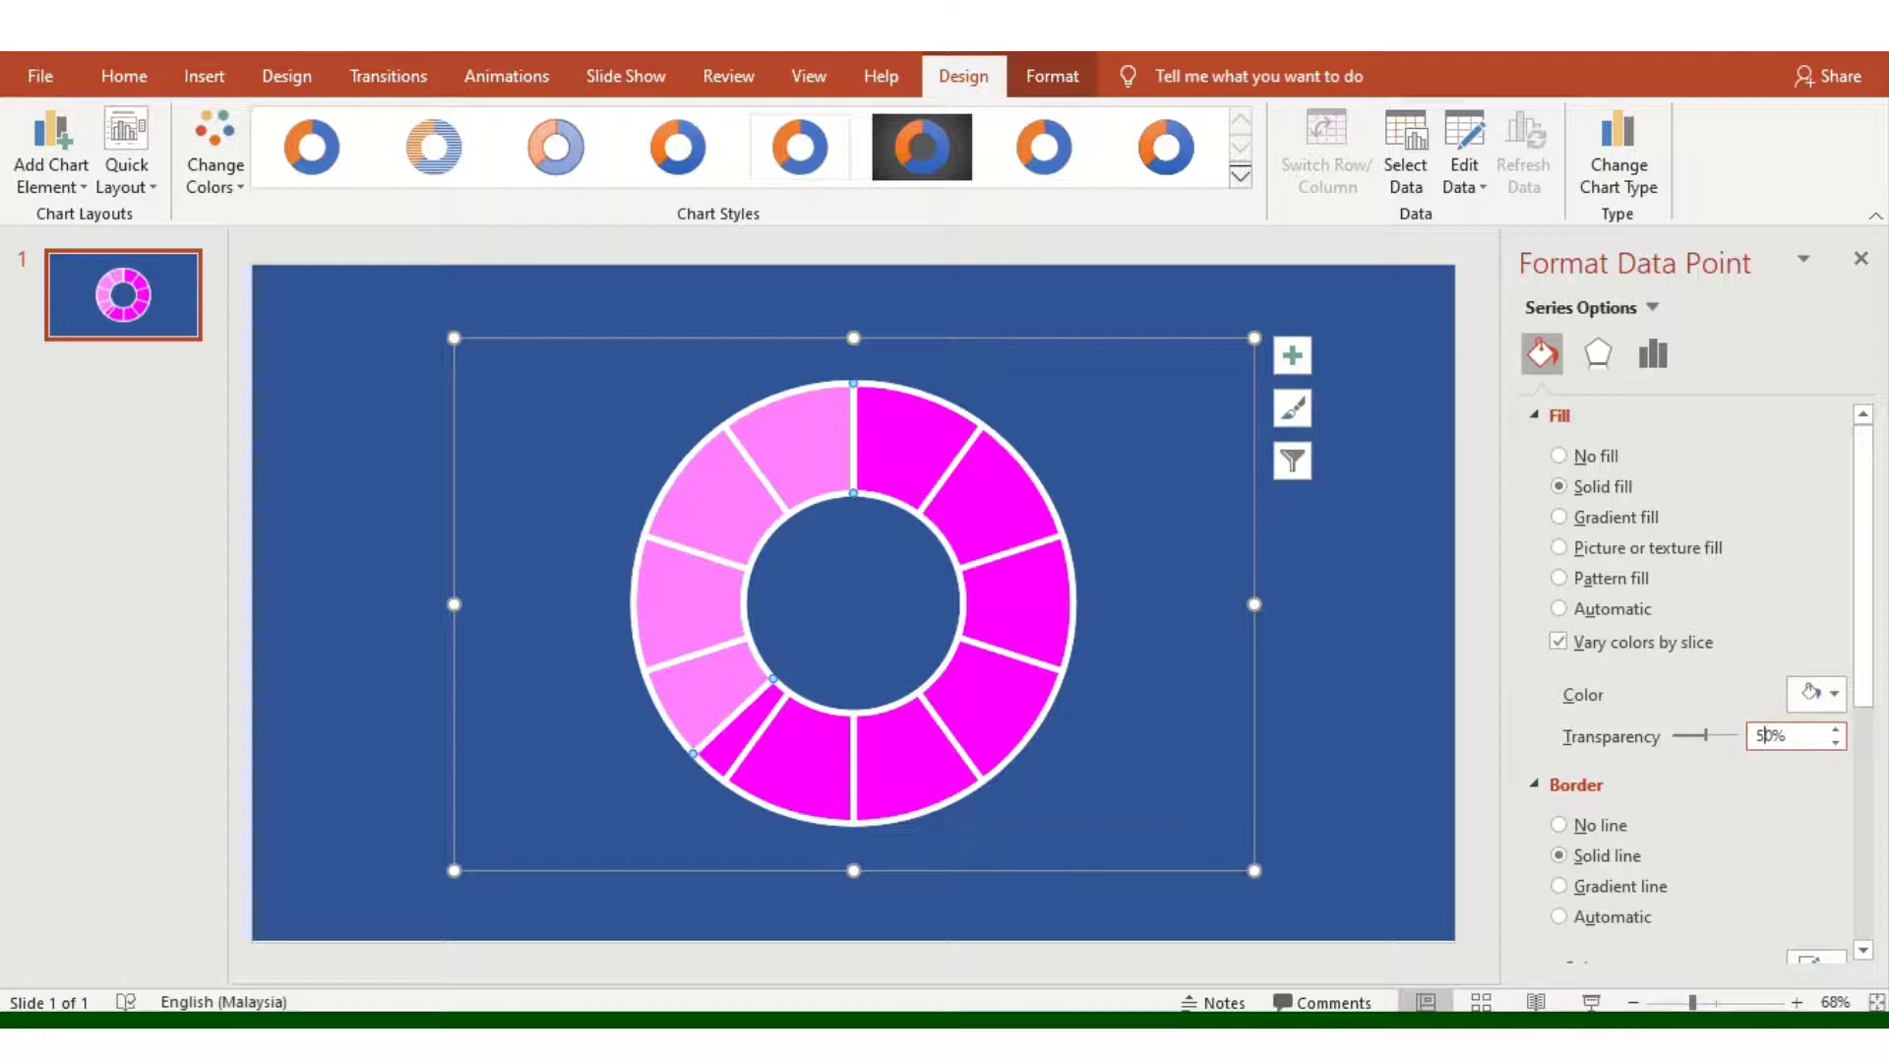
left_click(1559, 456)
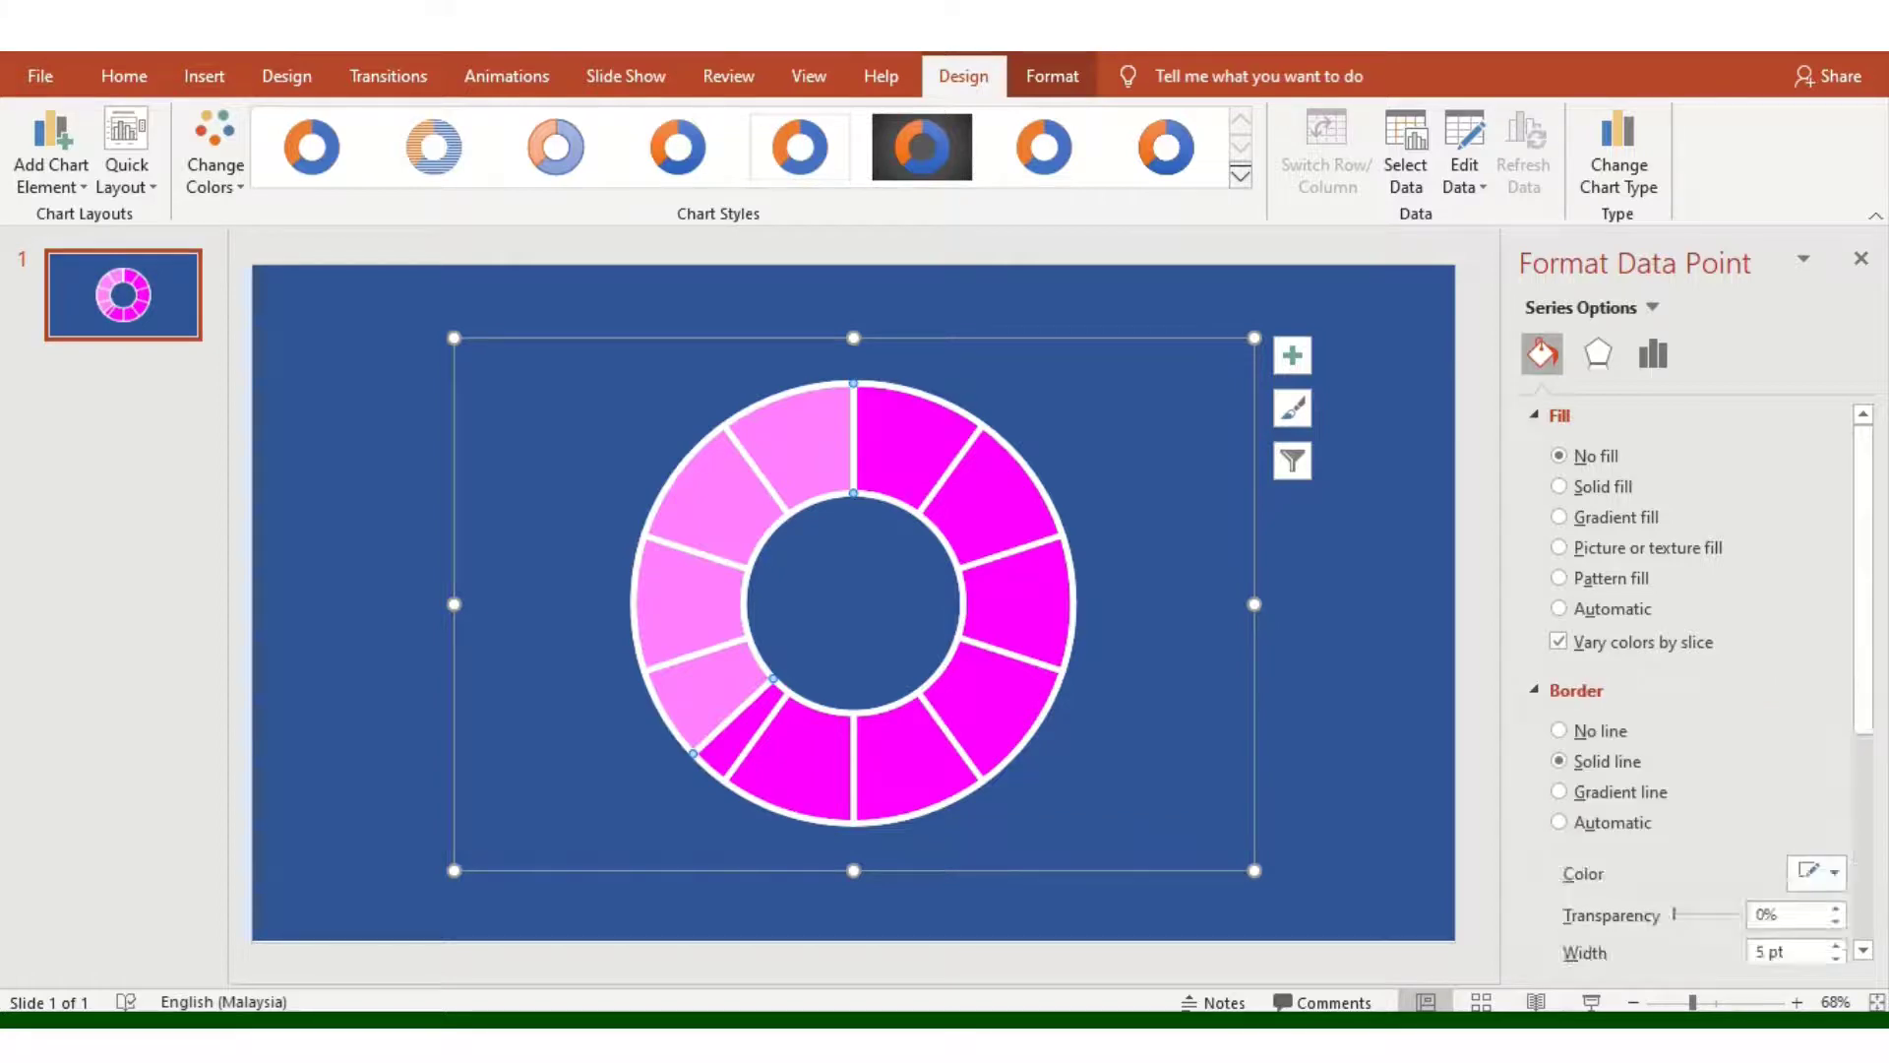
Step: Add a data label to the Percentage ring
right_click(1004, 520)
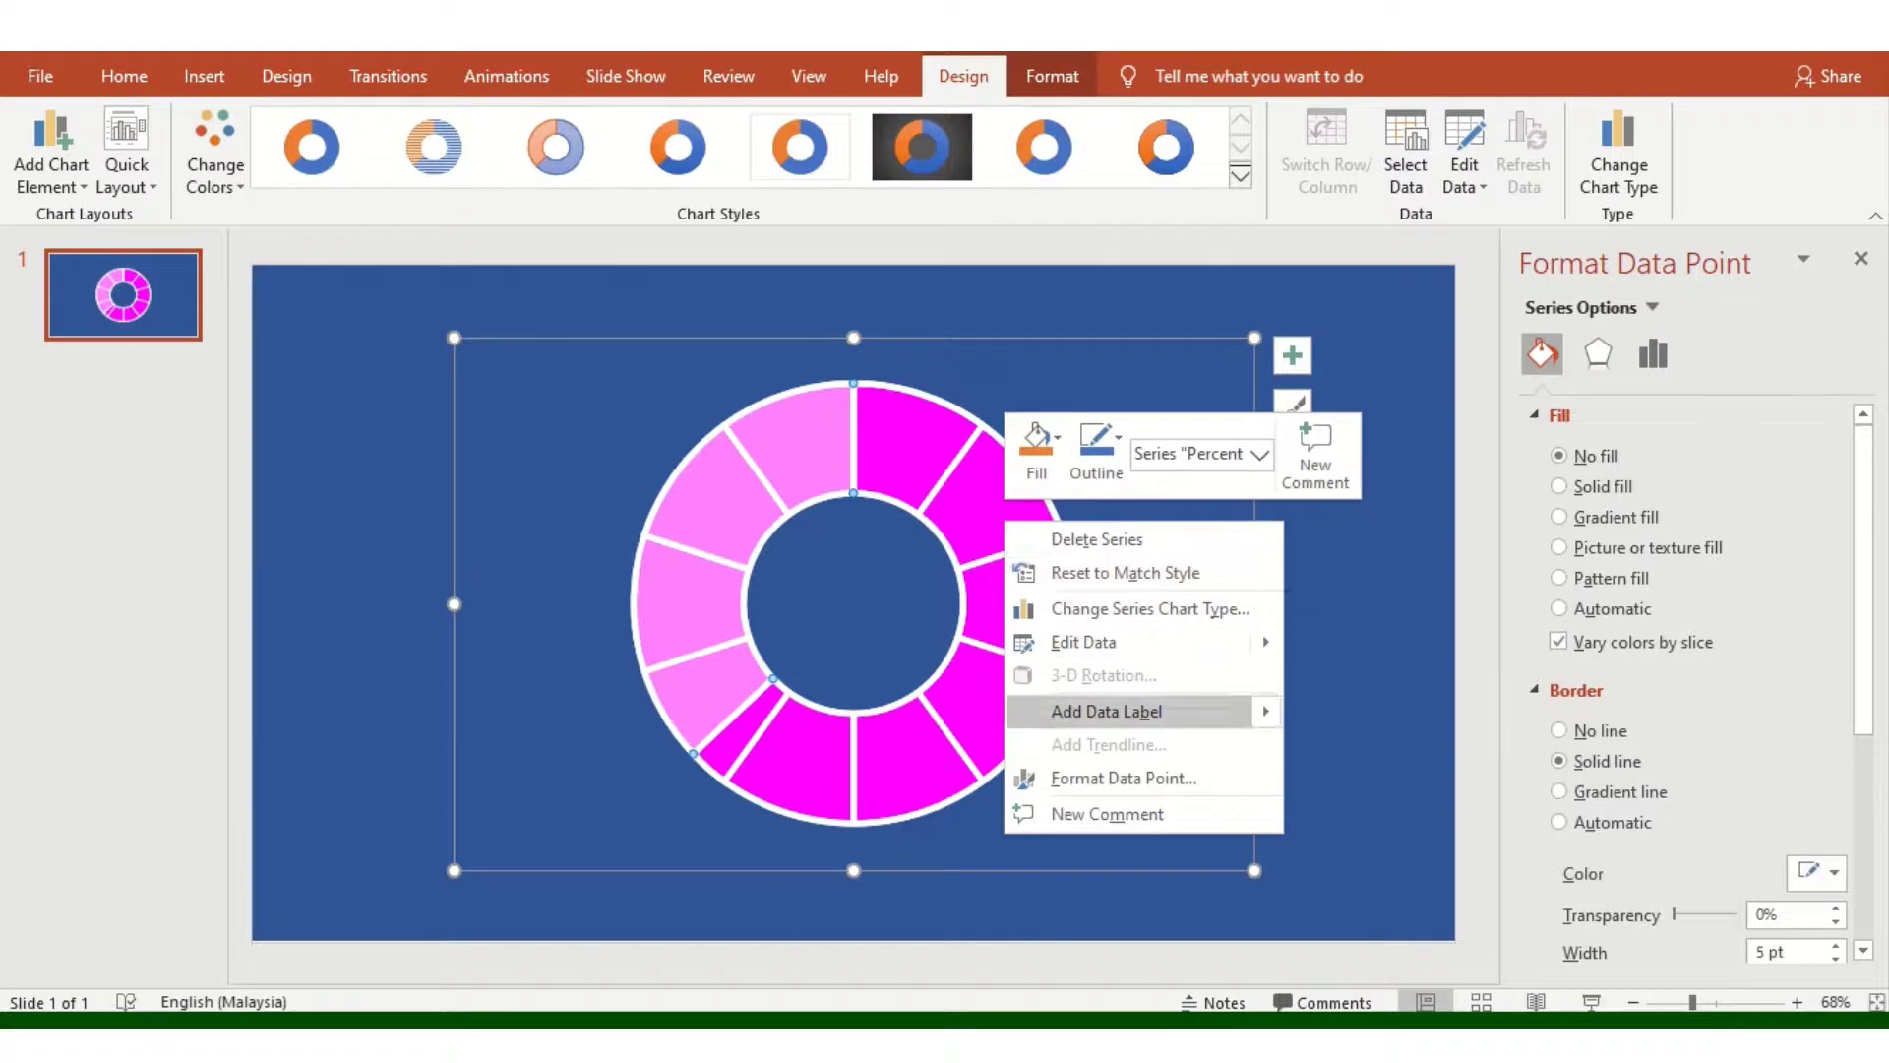
left_click(1106, 710)
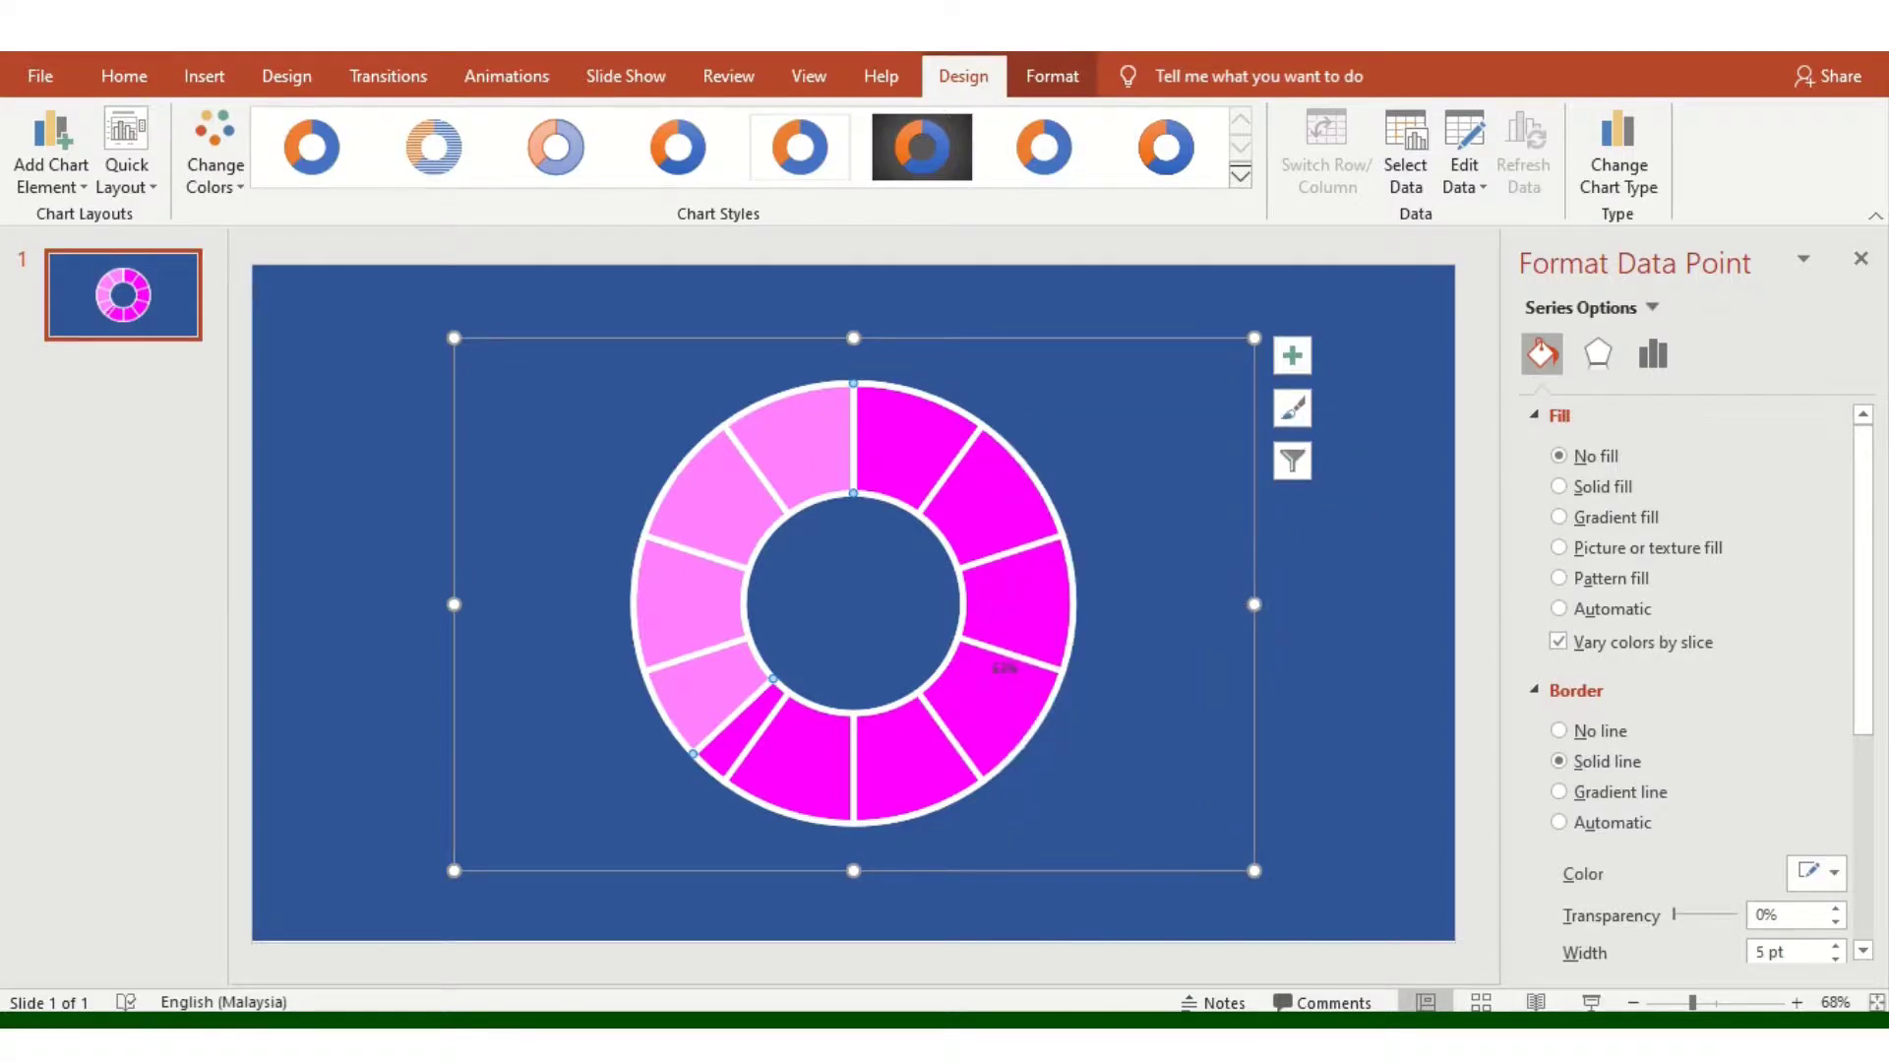
left_click(1004, 668)
Step: Make the 63% label 66 pt yellow text
left_click(124, 76)
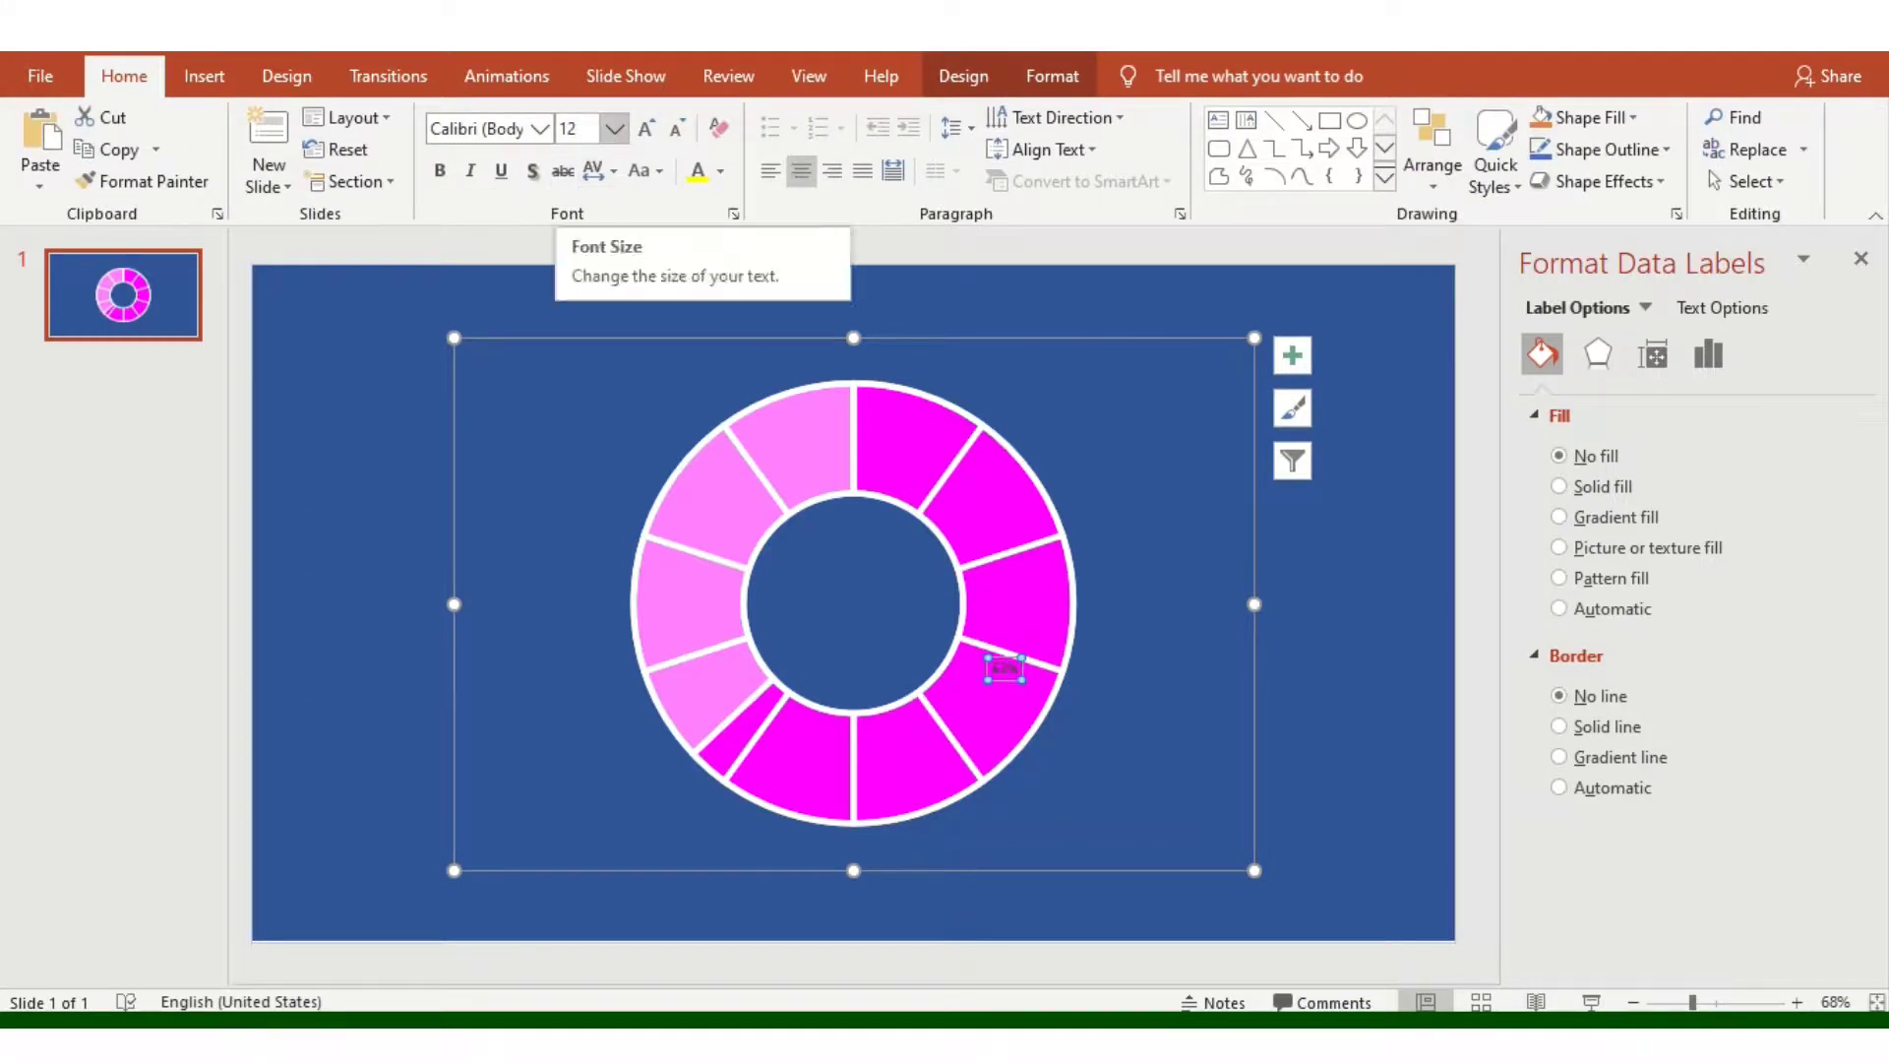
left_click(614, 129)
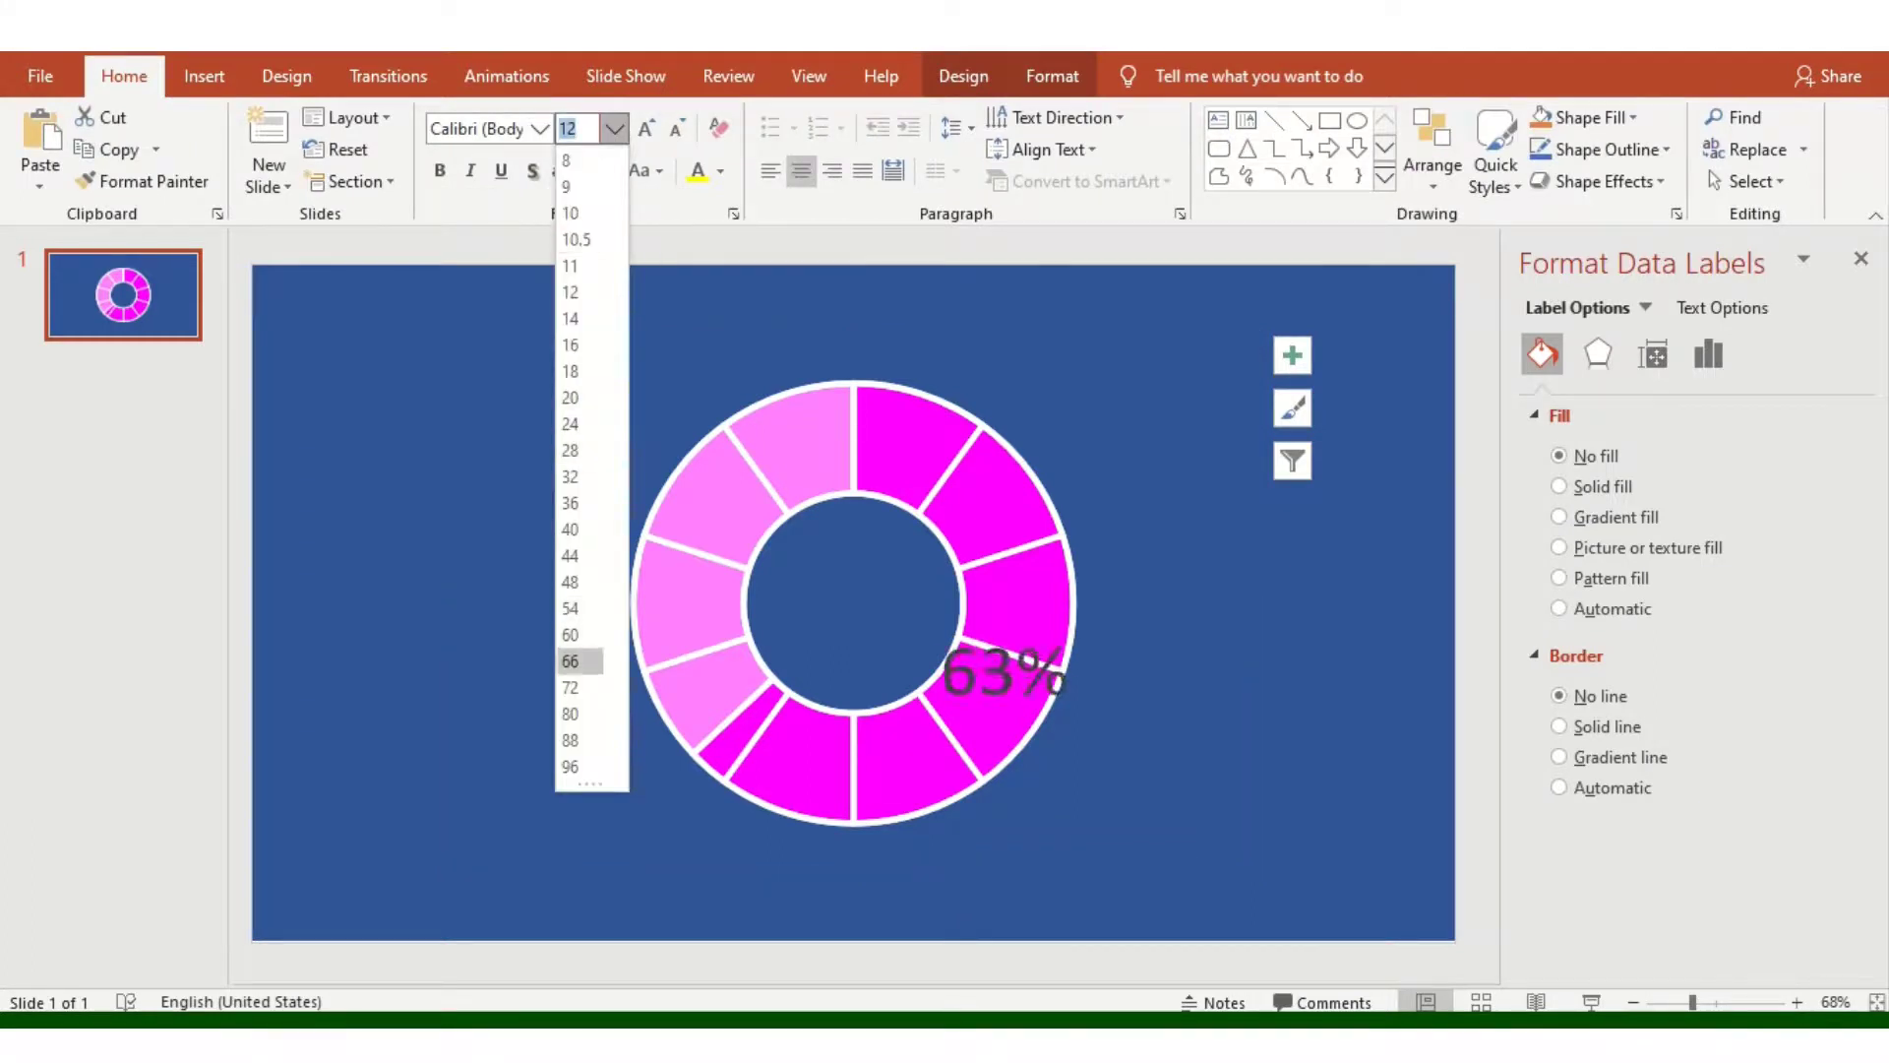
left_click(571, 662)
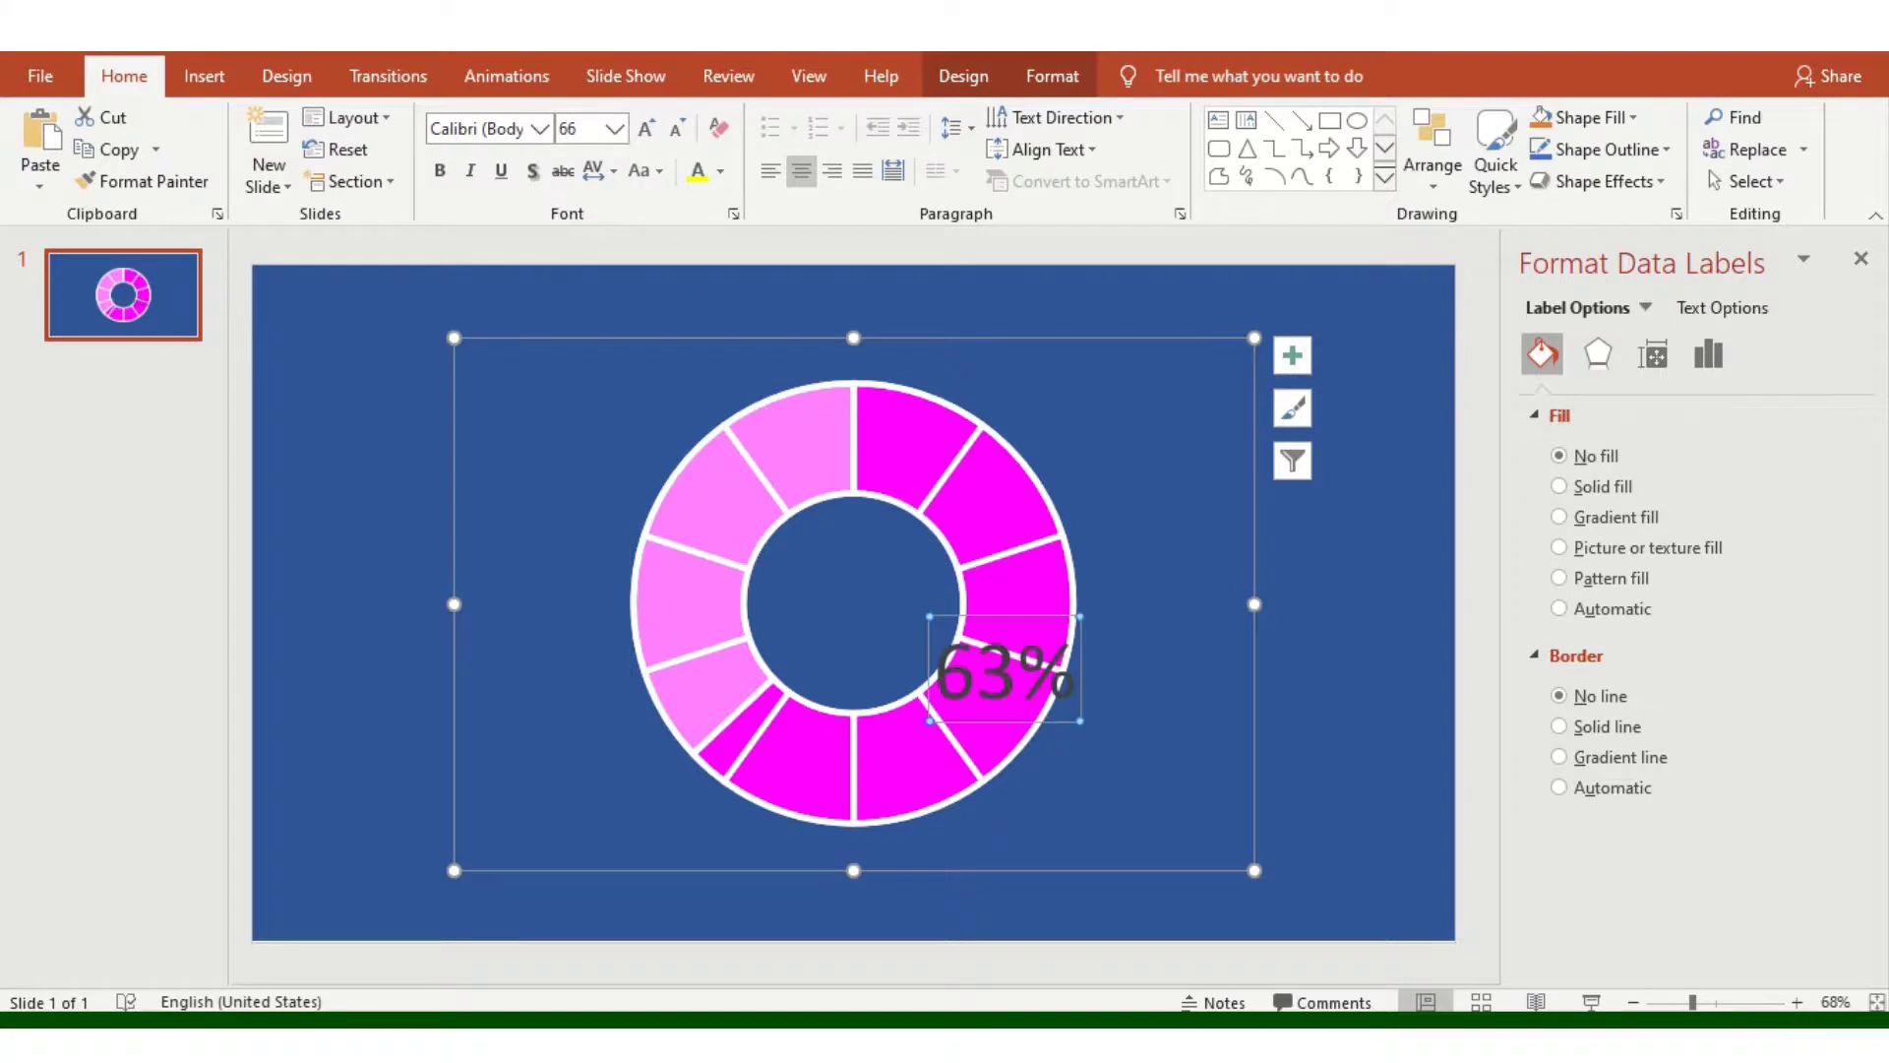
left_click(697, 170)
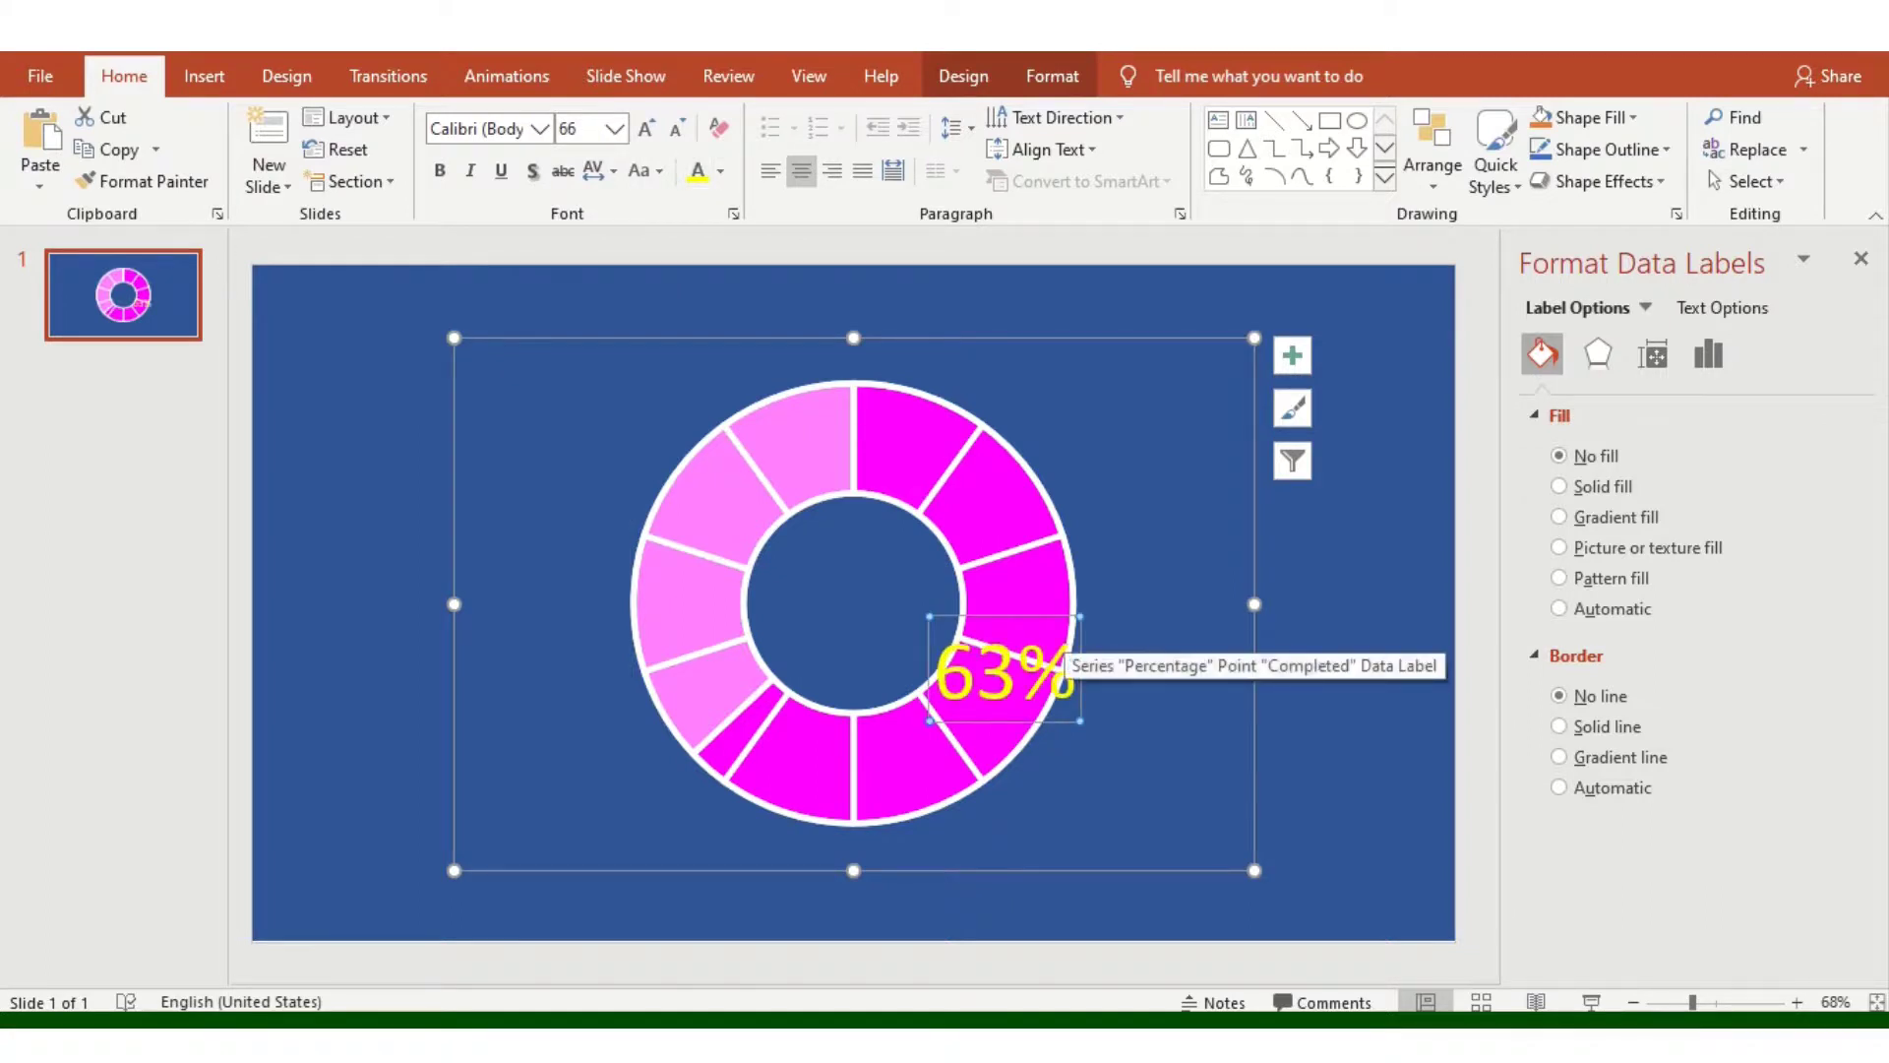
left_click(1058, 635)
Step: Move the 63% label into the doughnut's centre and remove its leader line
mouse_move(1058, 639)
left_mouse_down()
mouse_move(876, 582)
mouse_move(906, 574)
left_mouse_up()
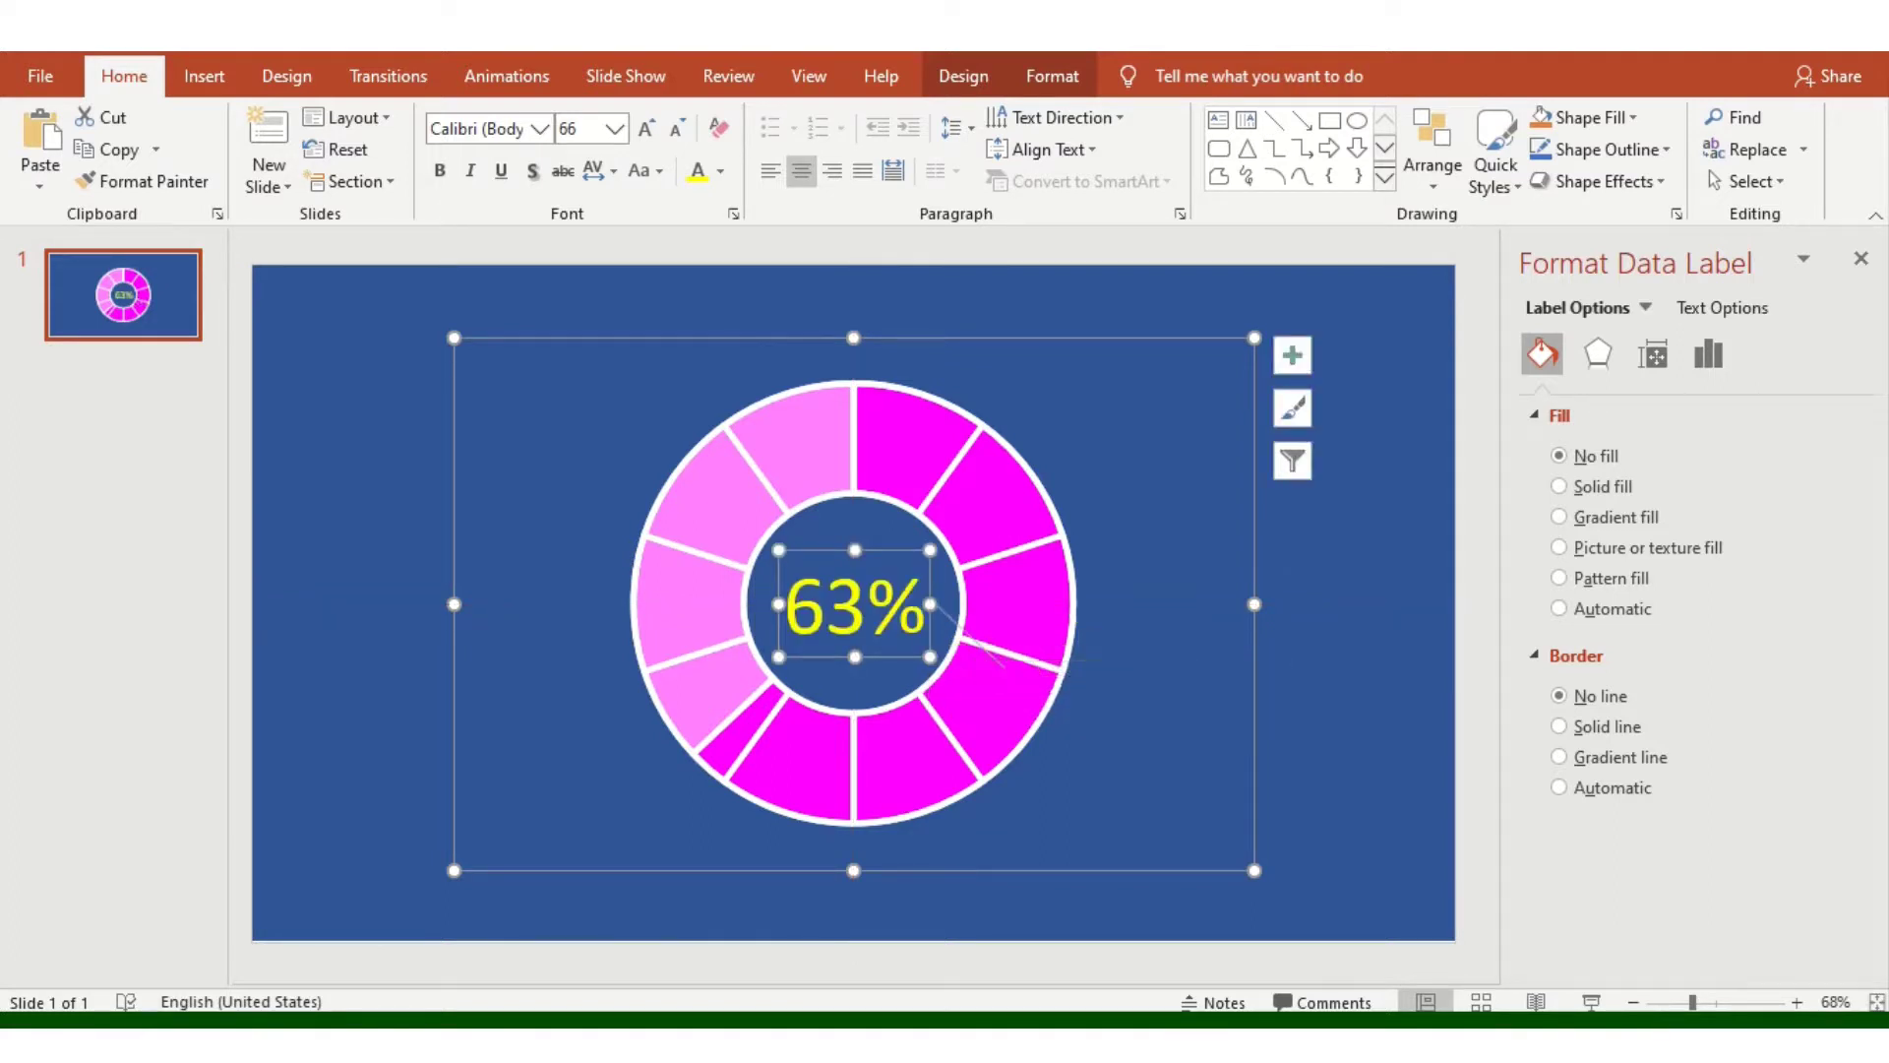
left_click(976, 642)
left_click(968, 636)
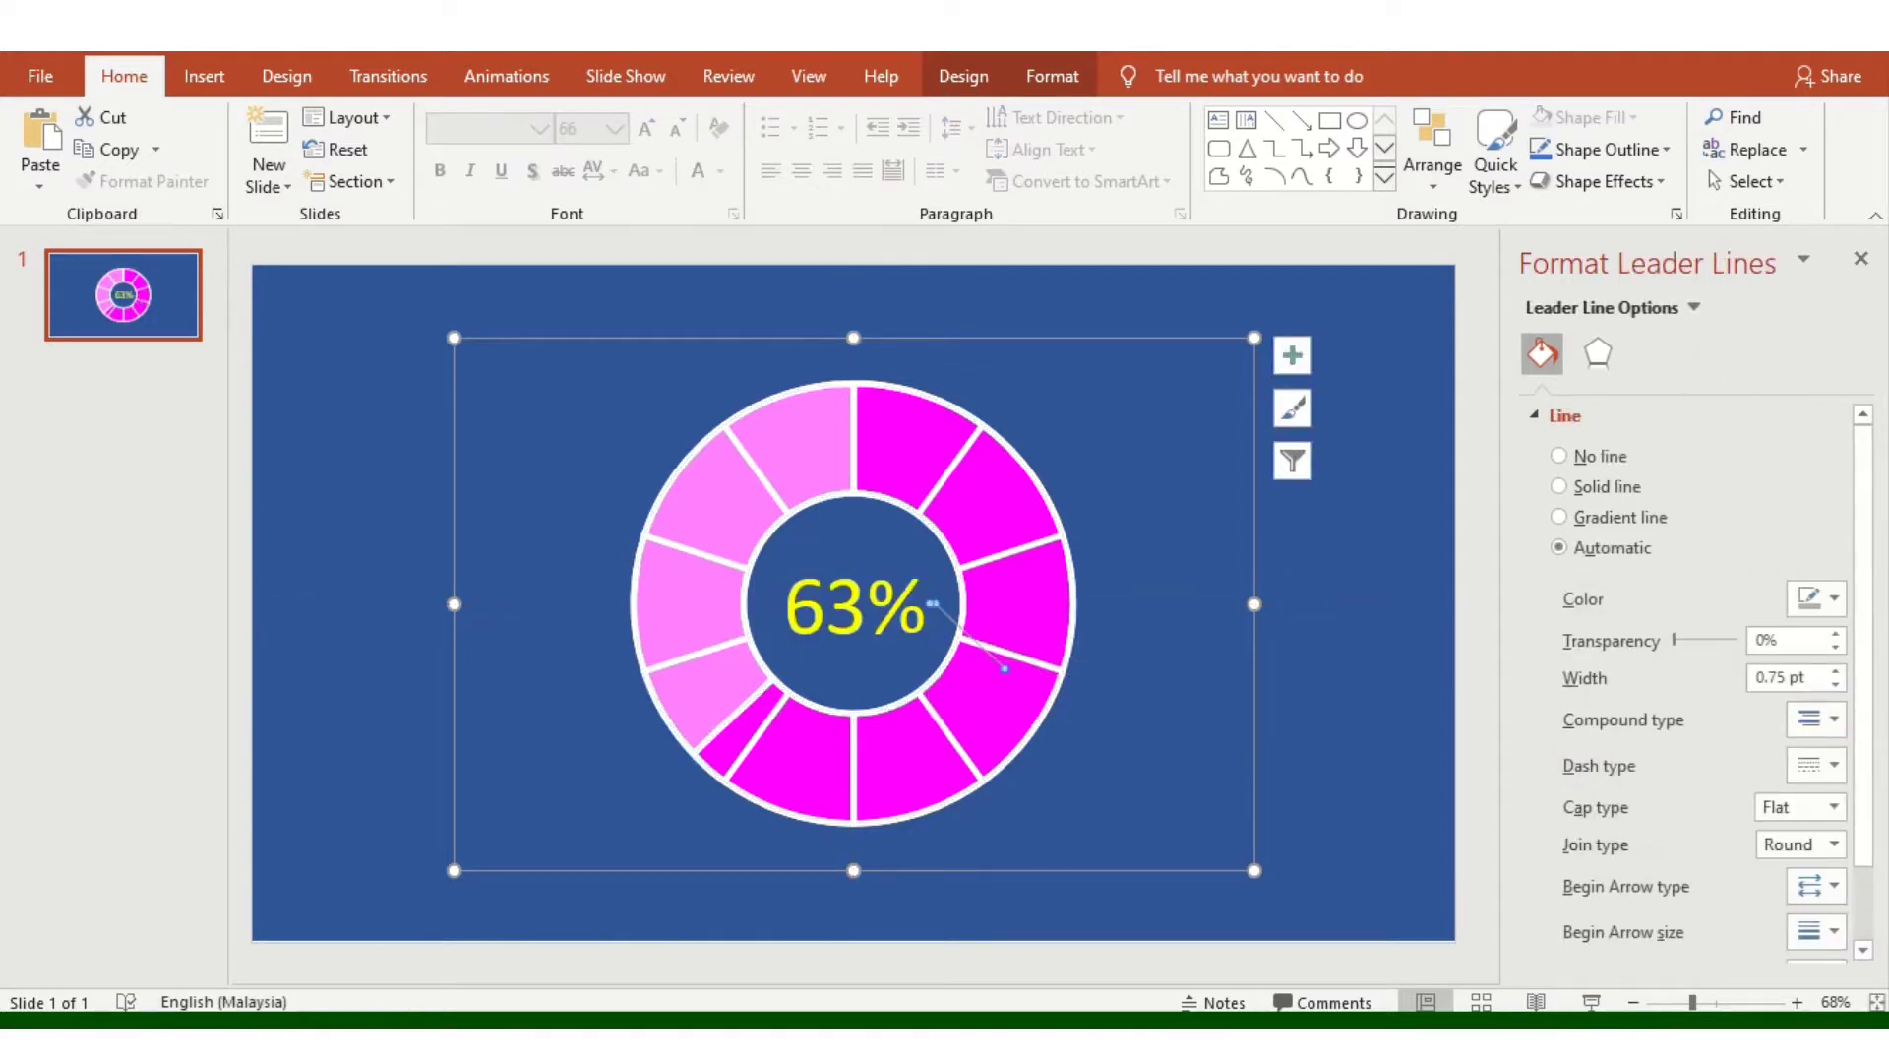
key("Escape")
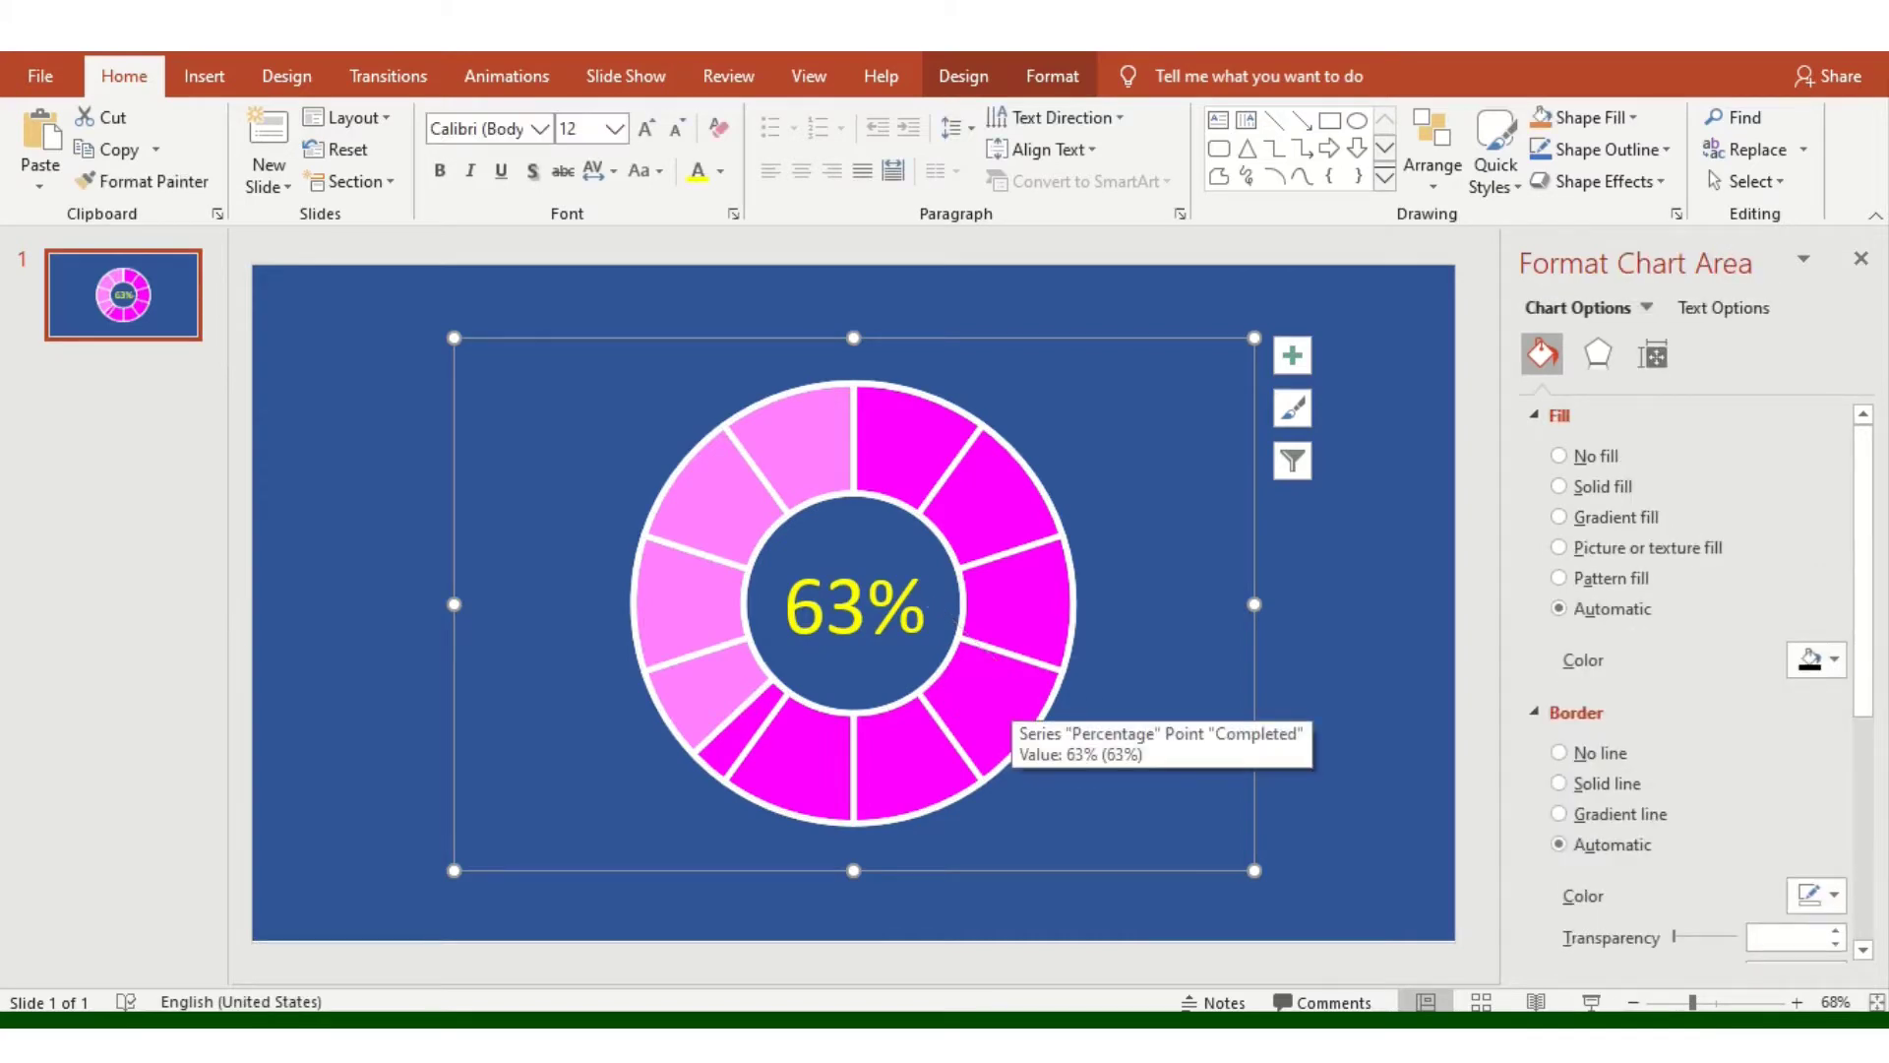
key("Escape")
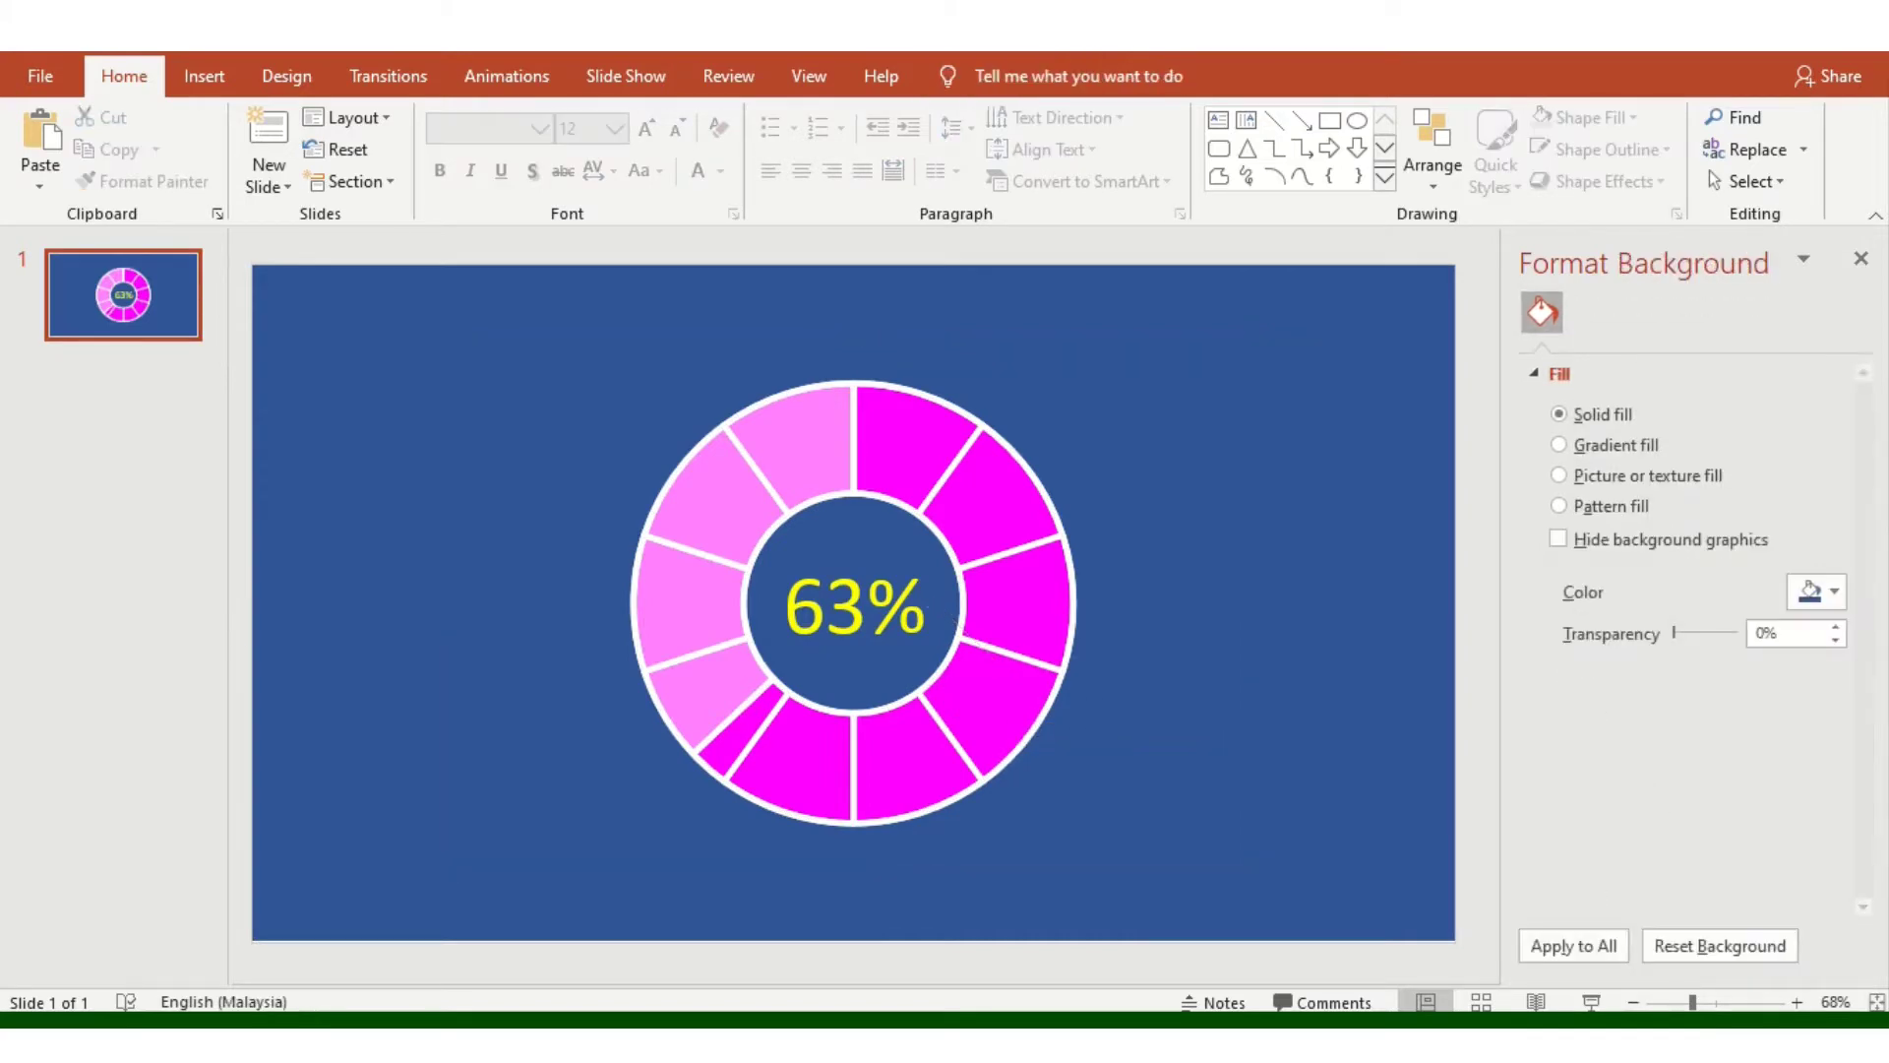